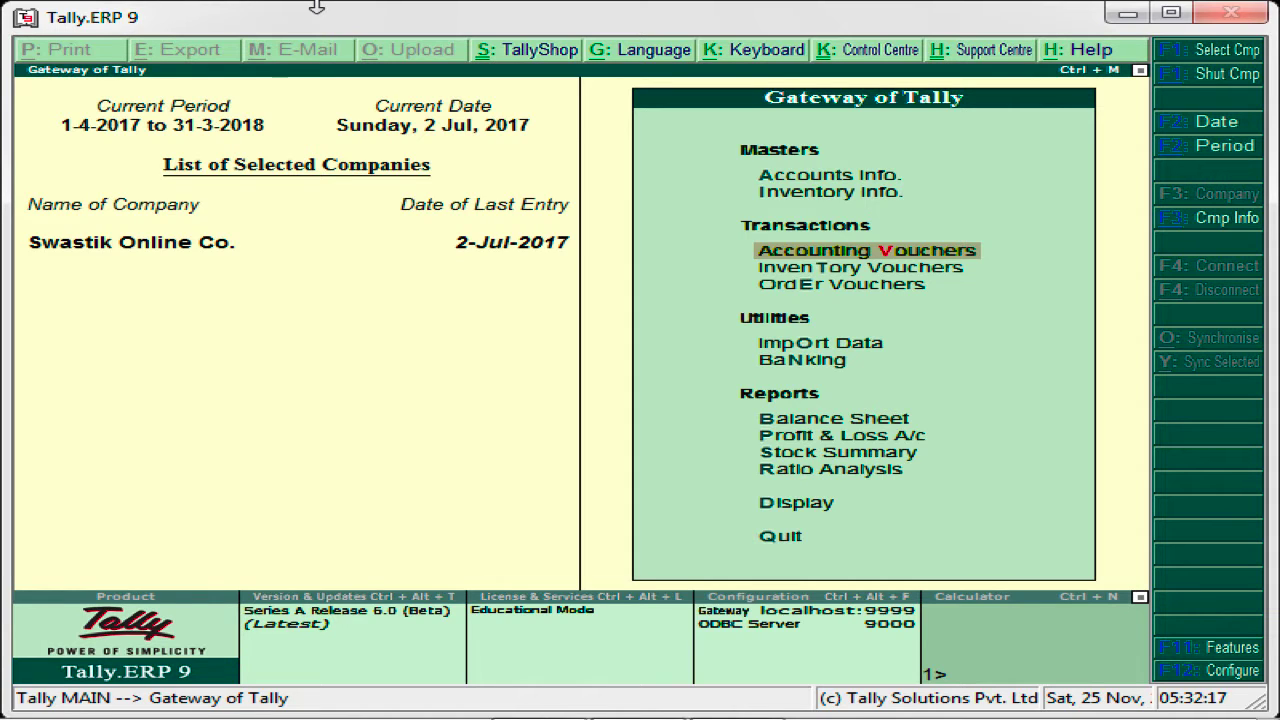
Step: Open the company's Inventory Features and check the general, storage and classification, and purchase order processing settings
{"action": "left_click", "coordinate": [873, 178]}
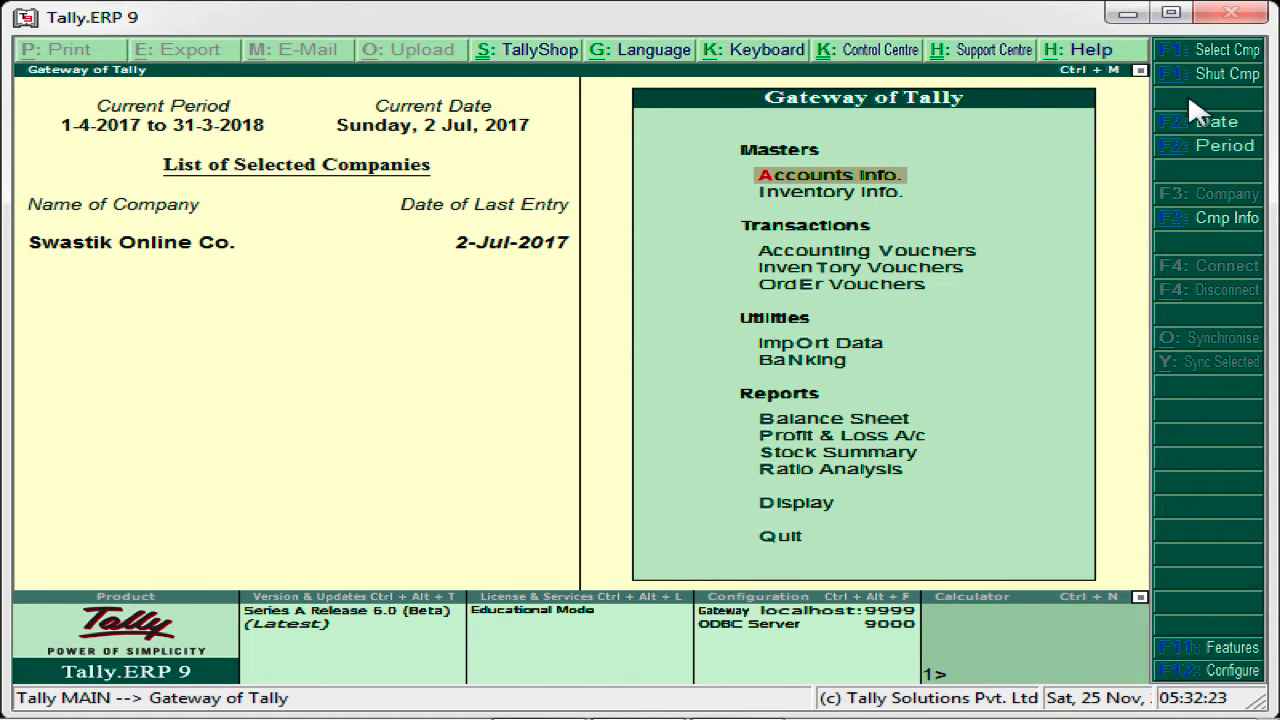
{"action": "key", "text": "F11"}
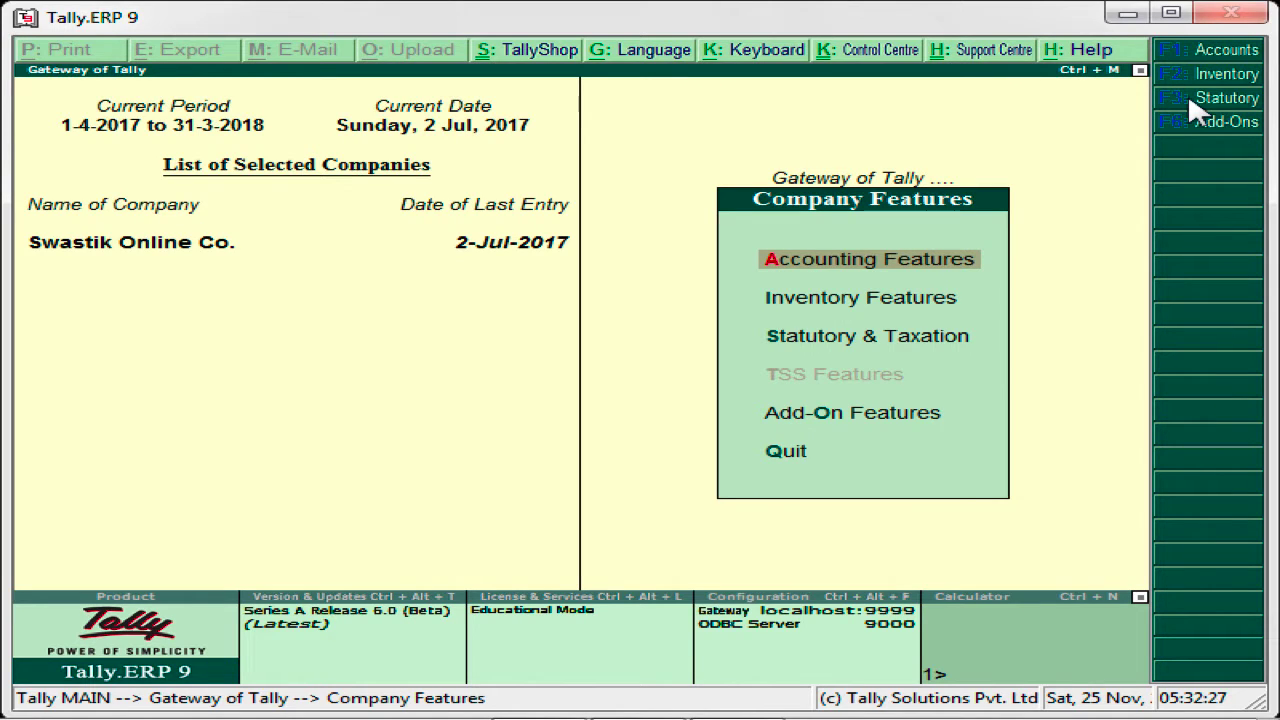
{"action": "key", "text": "Down"}
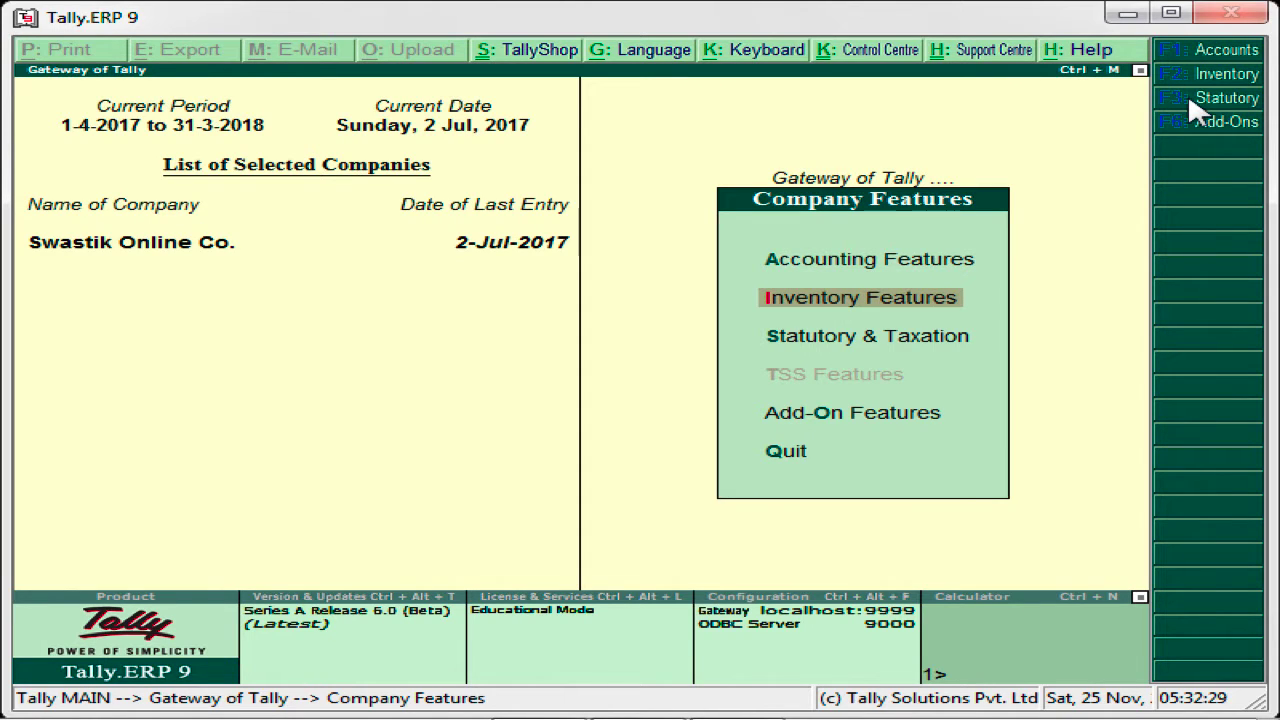
{"action": "key", "text": "Return"}
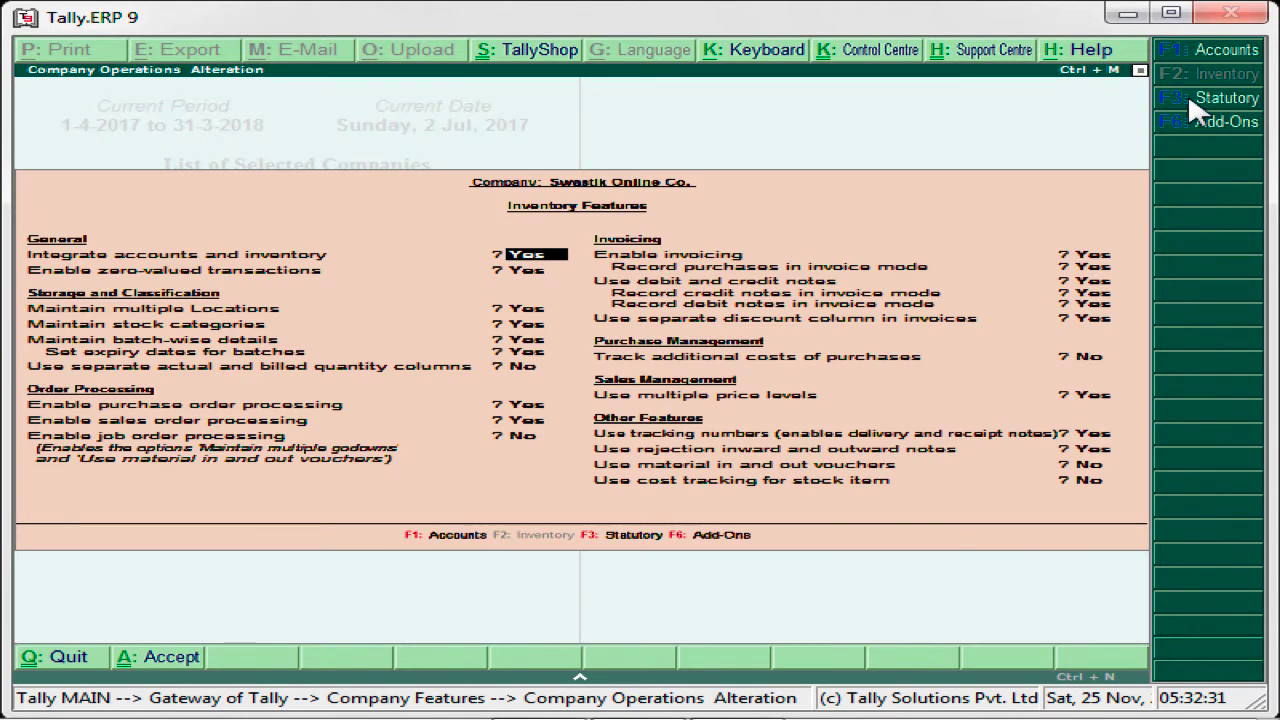
{"action": "key", "text": "Return"}
{"action": "key", "text": "Return"}
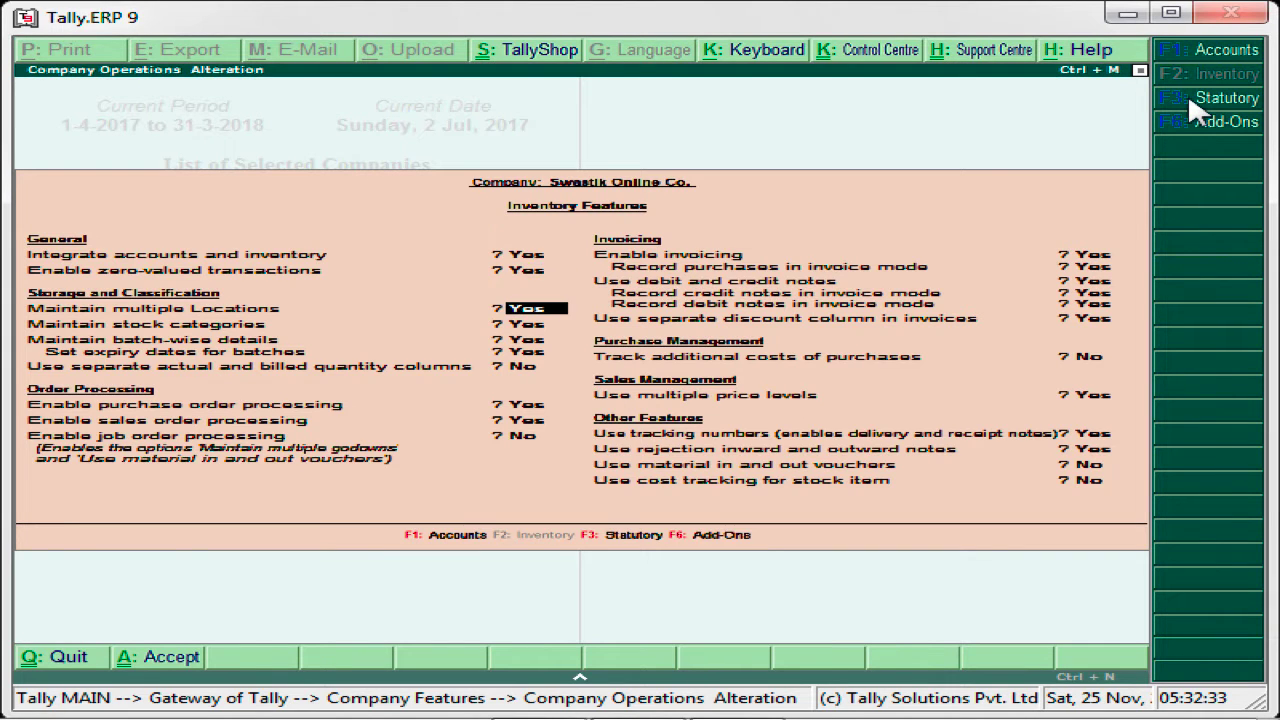
{"action": "key", "text": "Return"}
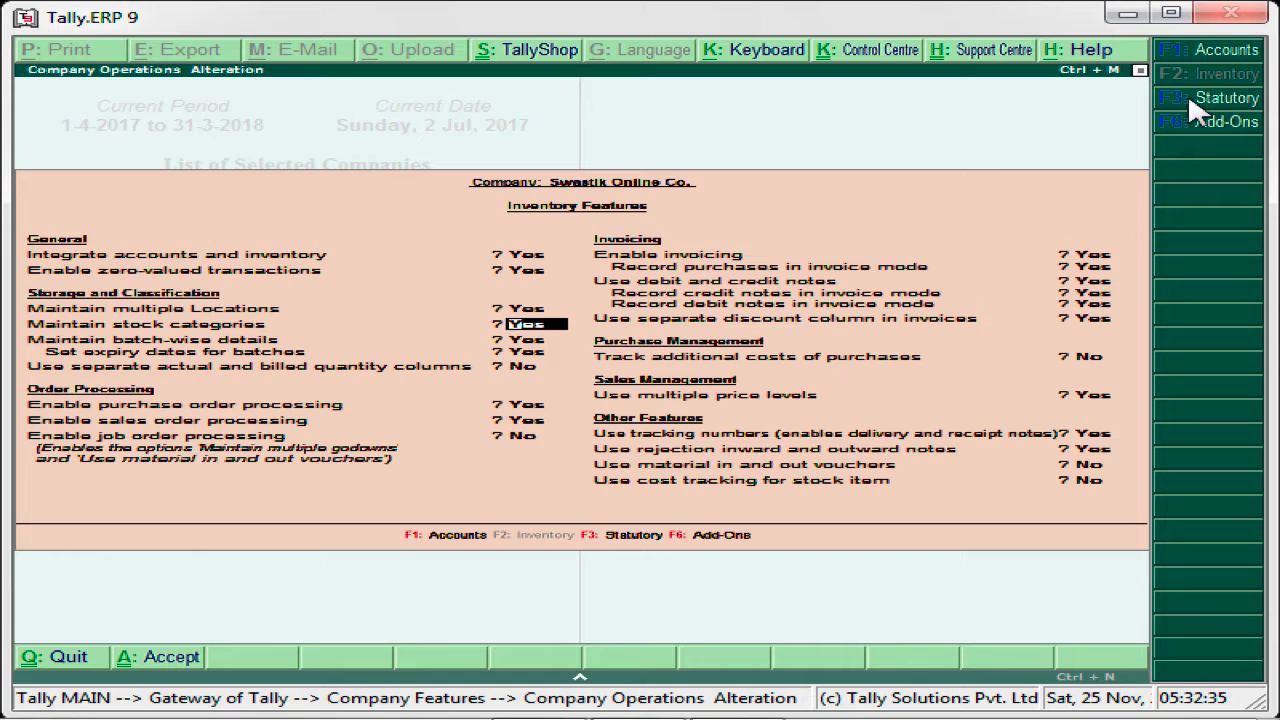
{"action": "key", "text": "Return"}
{"action": "key", "text": "Return"}
{"action": "key", "text": "Return"}
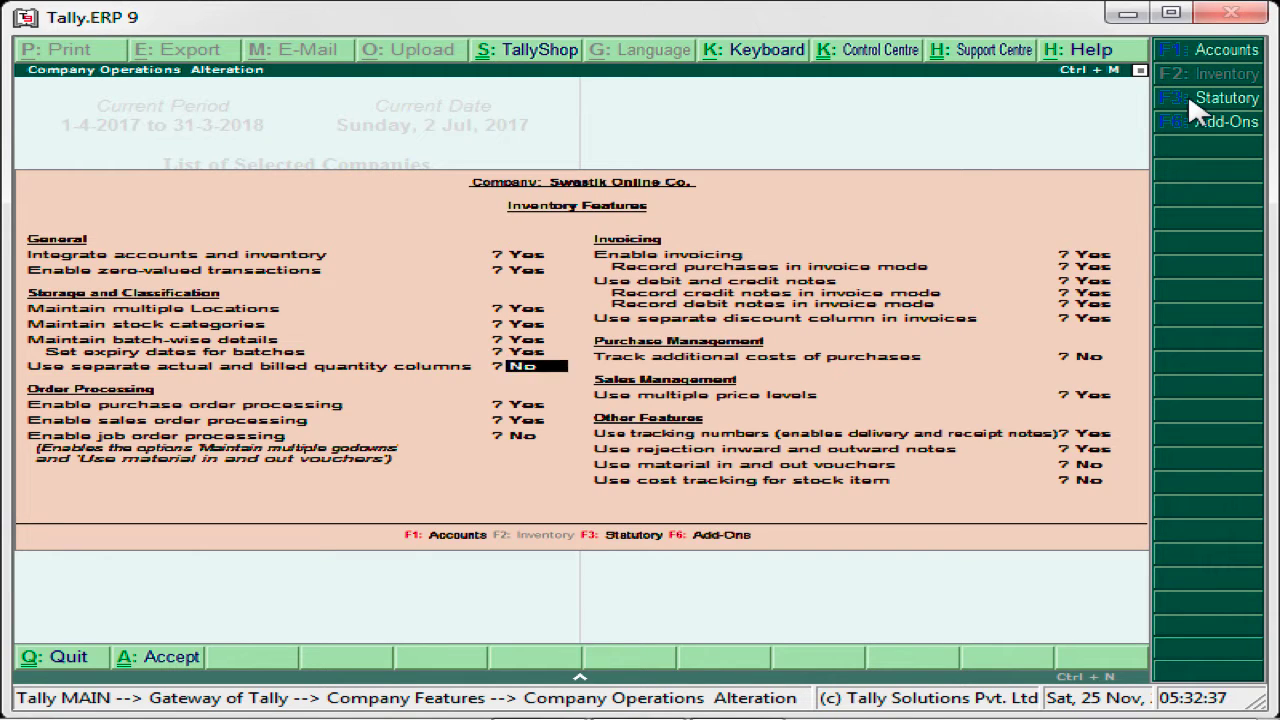
{"action": "key", "text": "Return"}
{"action": "key", "text": "Return"}
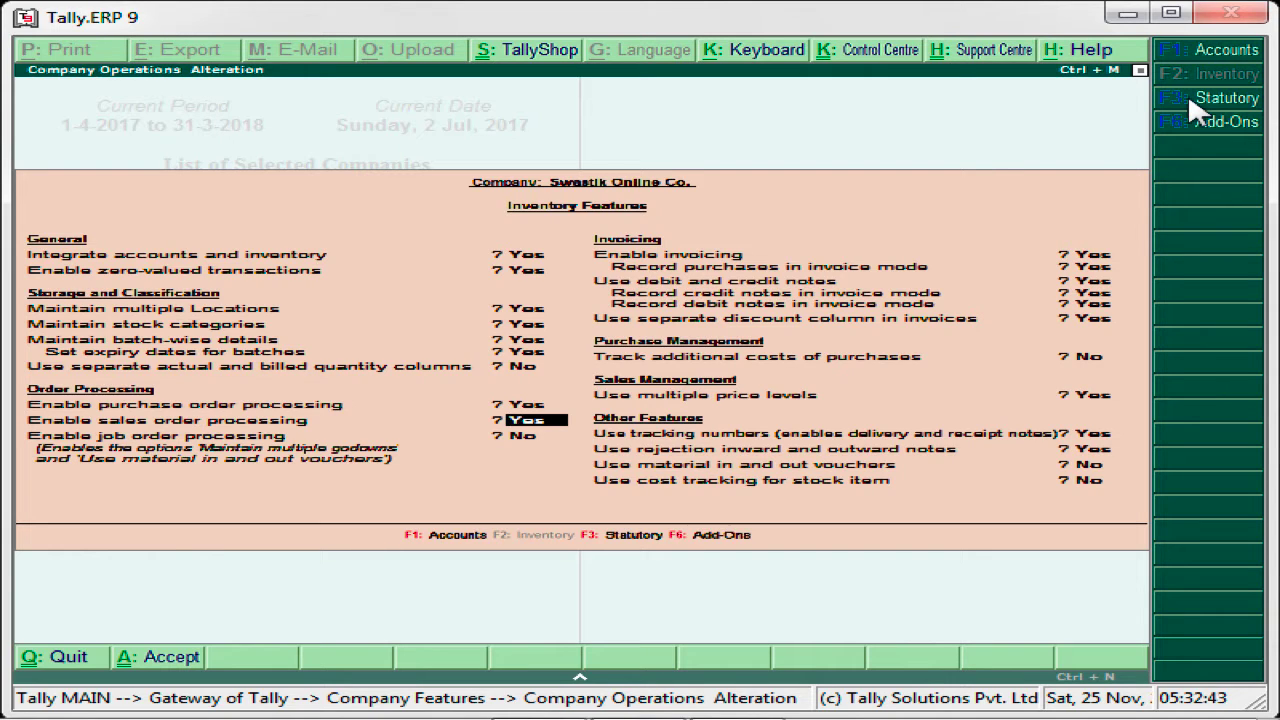
Step: Review the sales order, invoicing, price level and tracking number settings, accept the inventory features and return to the Gateway of Tally
{"action": "key", "text": "Return"}
{"action": "key", "text": "Return"}
{"action": "key", "text": "Return"}
{"action": "key", "text": "Return"}
{"action": "key", "text": "Return"}
{"action": "key", "text": "Return"}
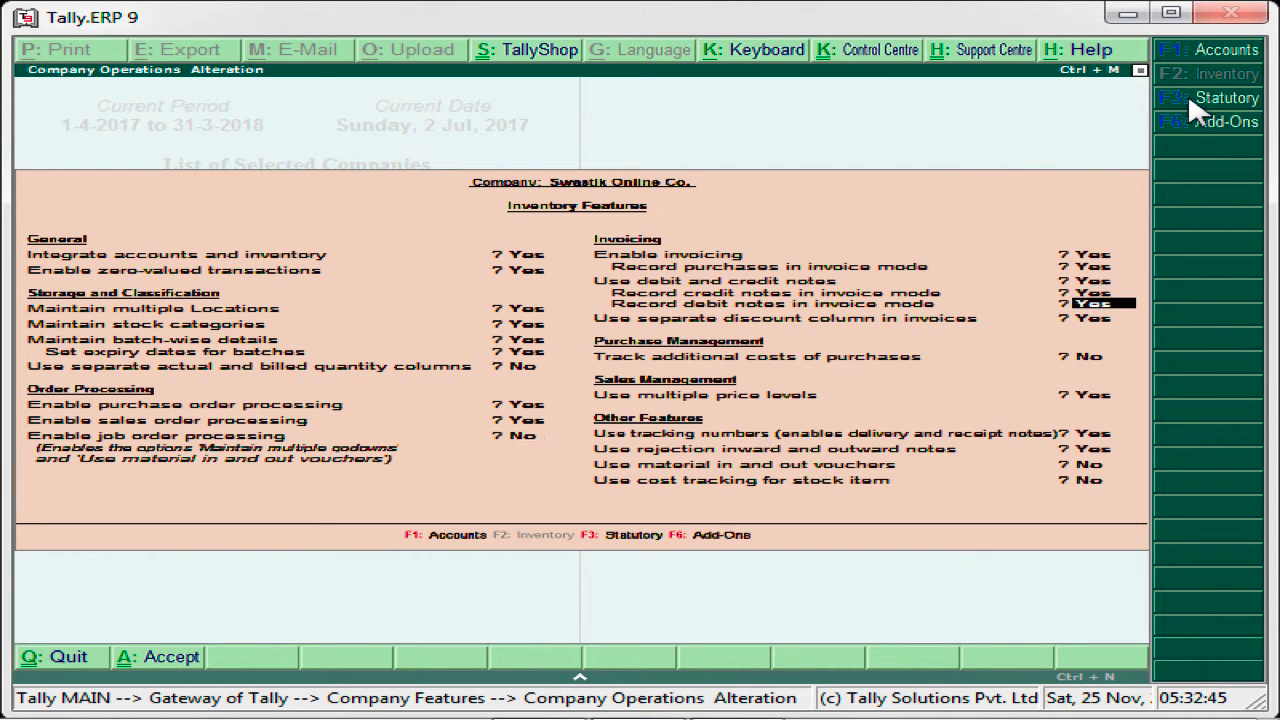
{"action": "key", "text": "Return"}
{"action": "key", "text": "Return"}
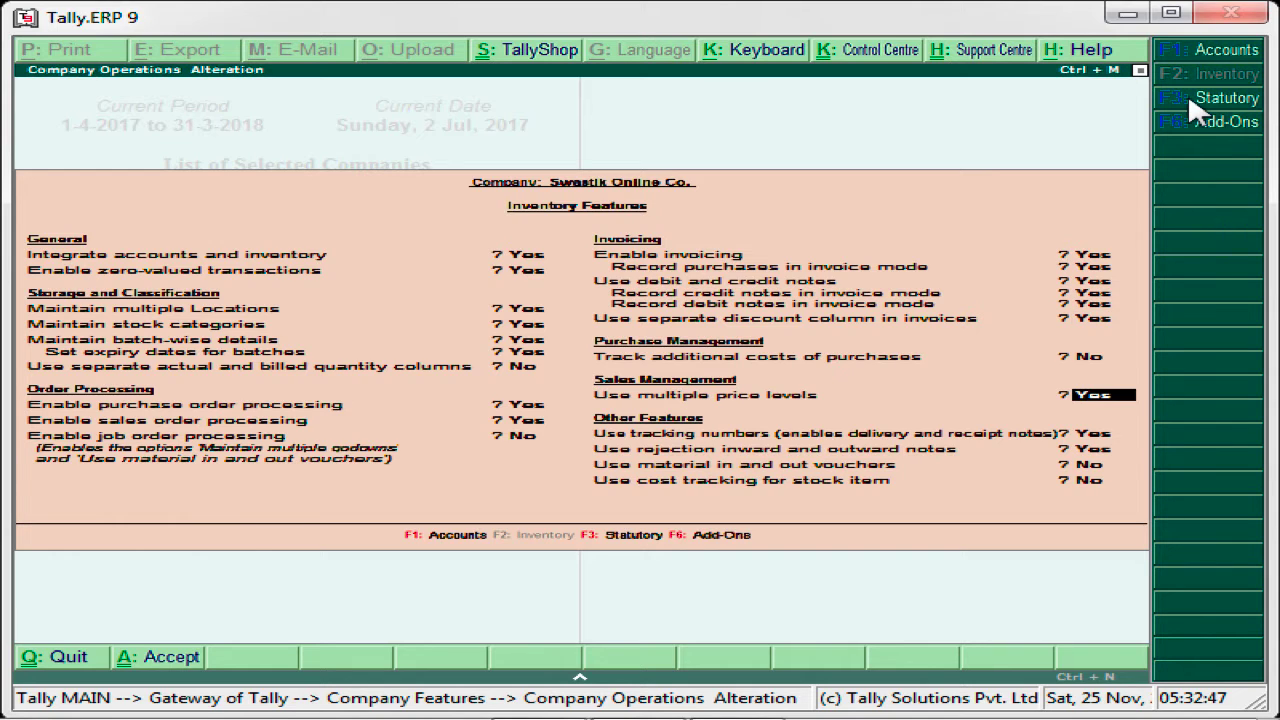
{"action": "key", "text": "Return"}
{"action": "key", "text": "Return"}
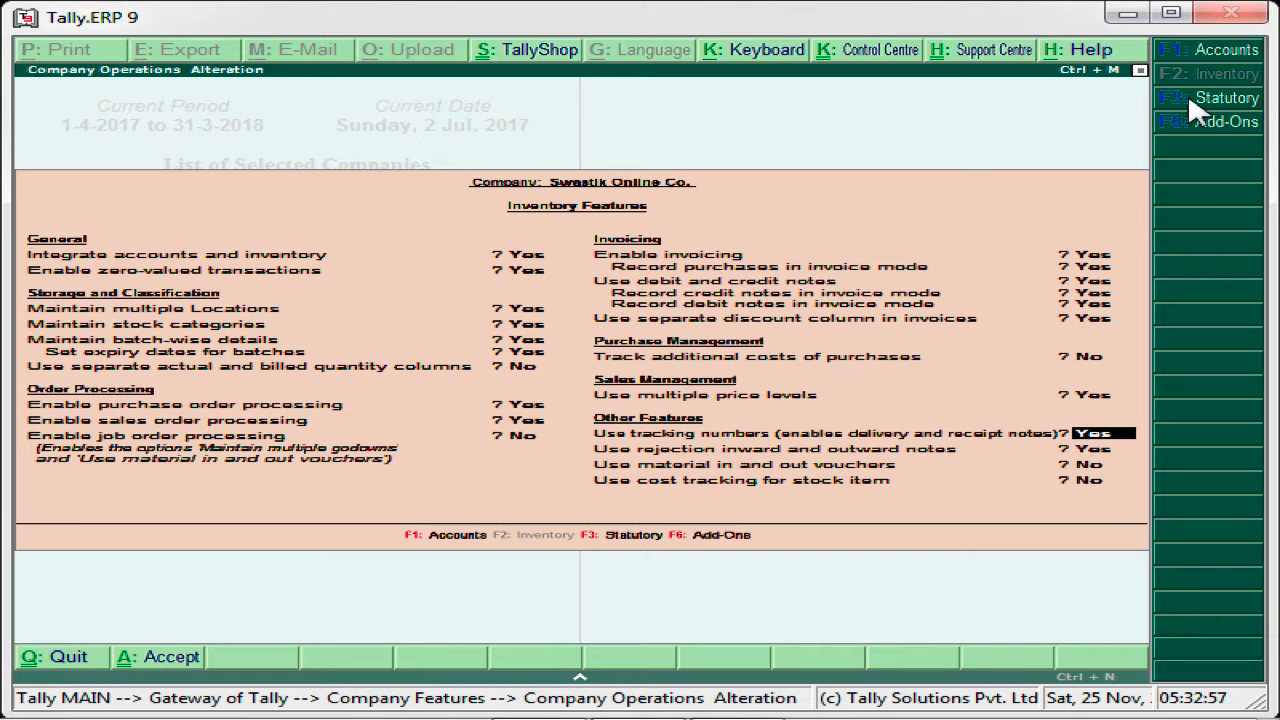
{"action": "key", "text": "Return"}
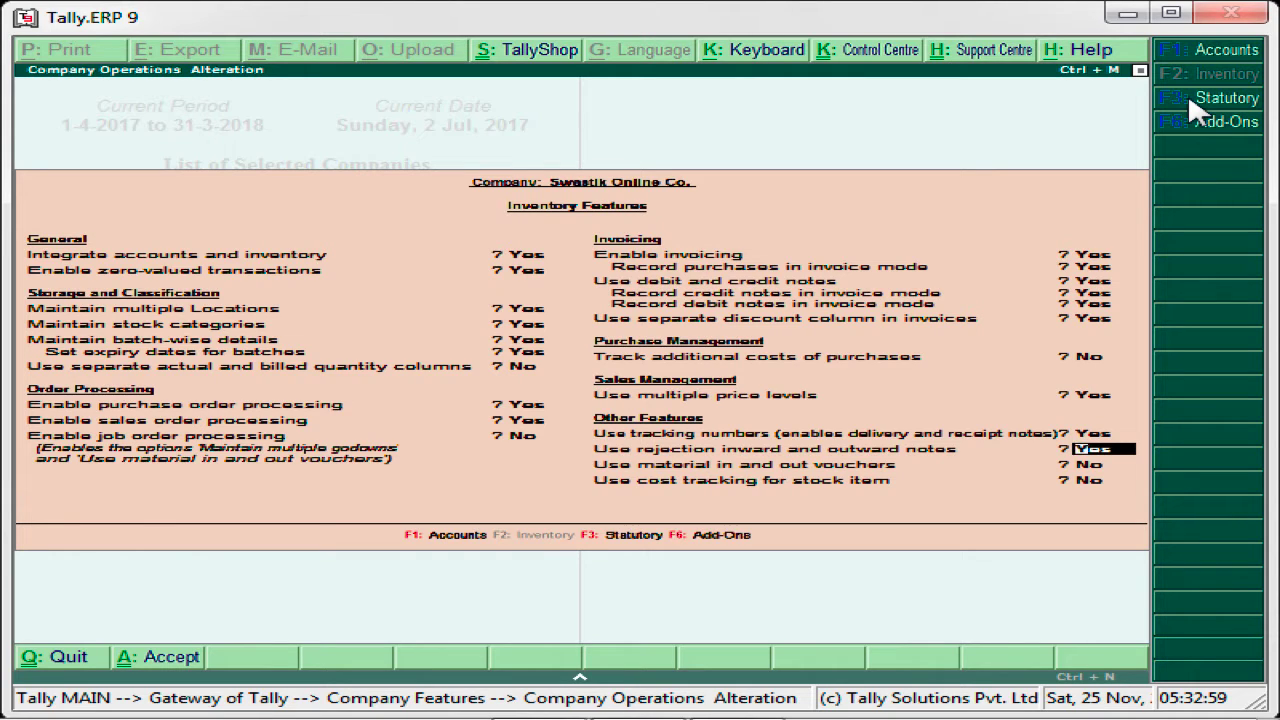
{"action": "key", "text": "Return"}
{"action": "key", "text": "Return"}
{"action": "key", "text": "Return"}
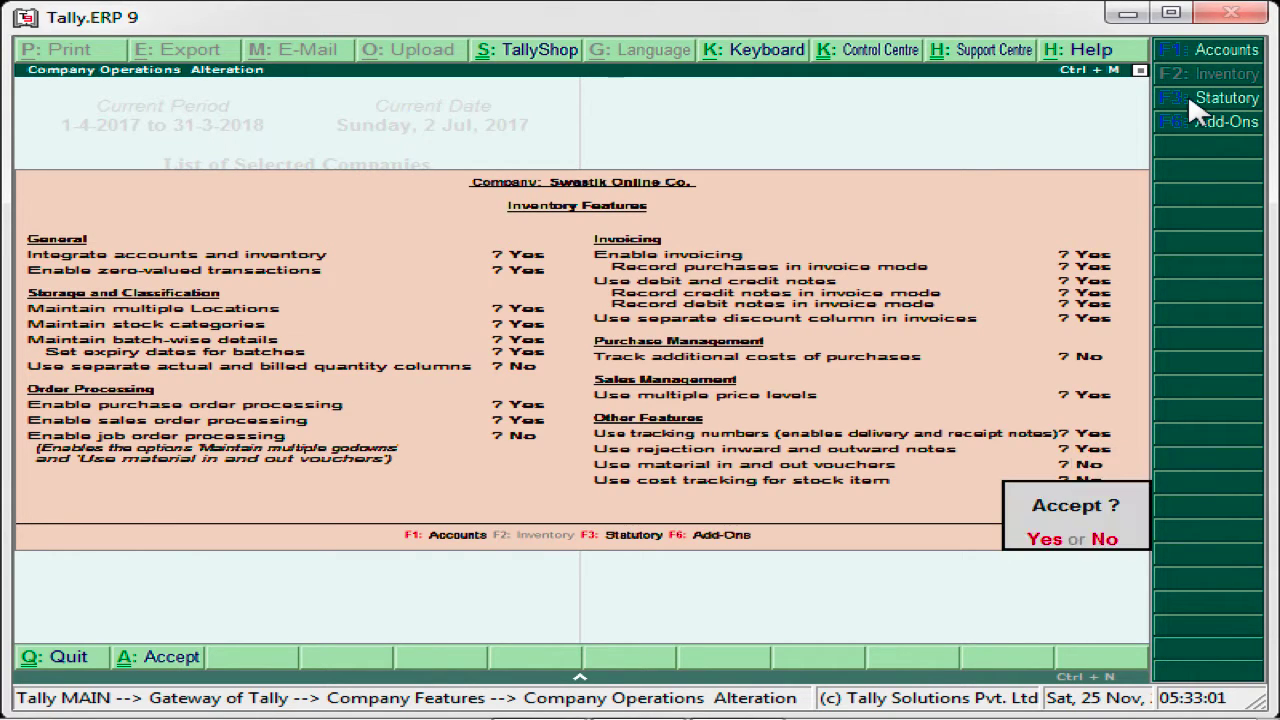
{"action": "key", "text": "Return"}
{"action": "key", "text": "Escape"}
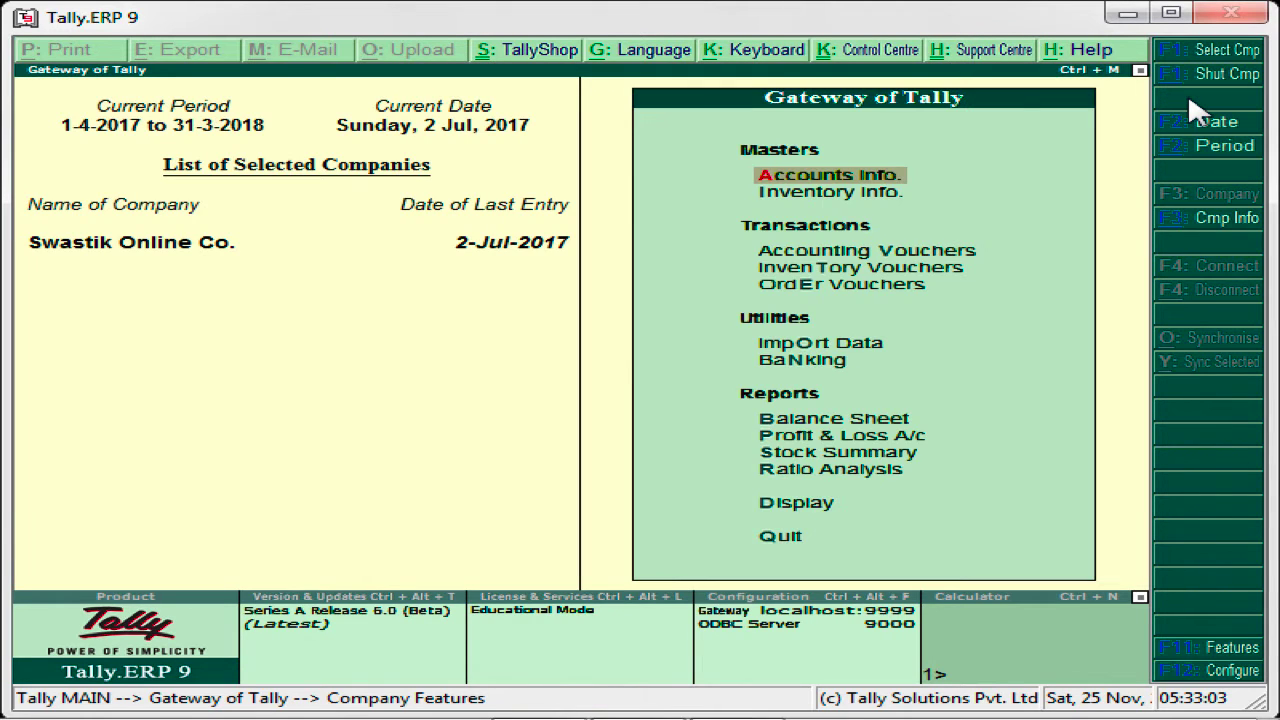
Step: Open Order Vouchers to create a new sales order
{"action": "key", "text": "Down"}
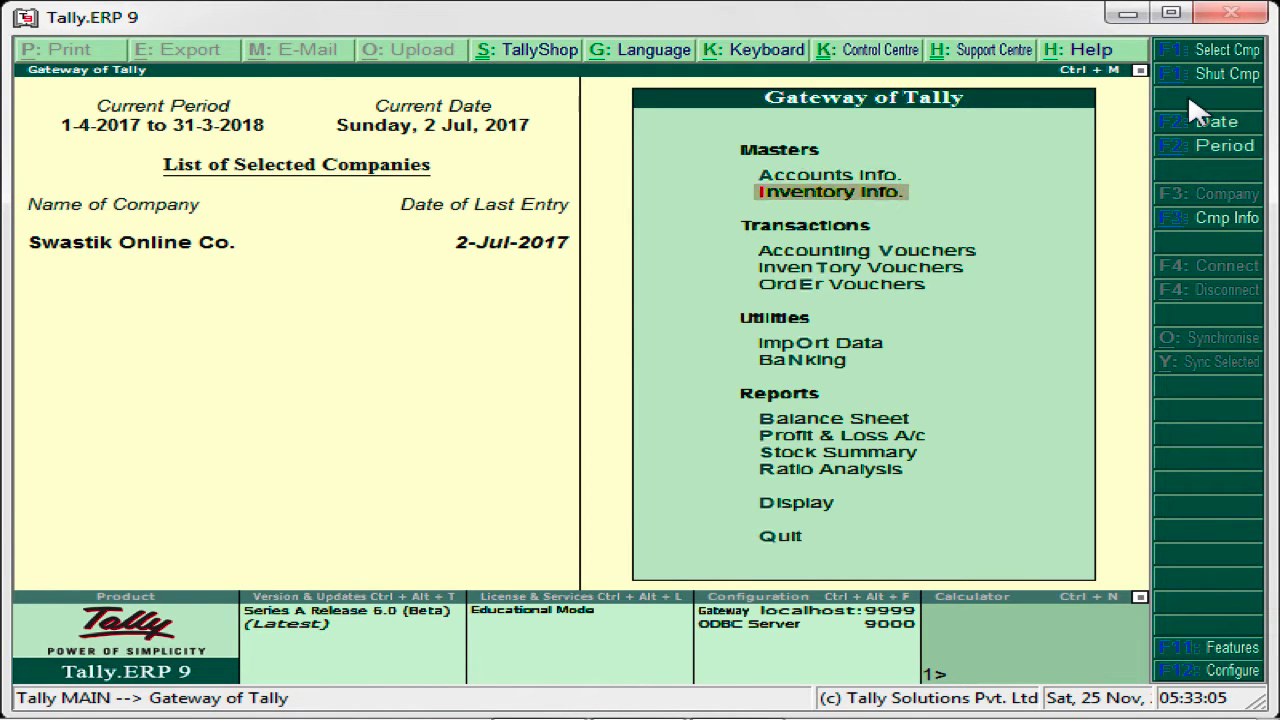
{"action": "key", "text": "Down"}
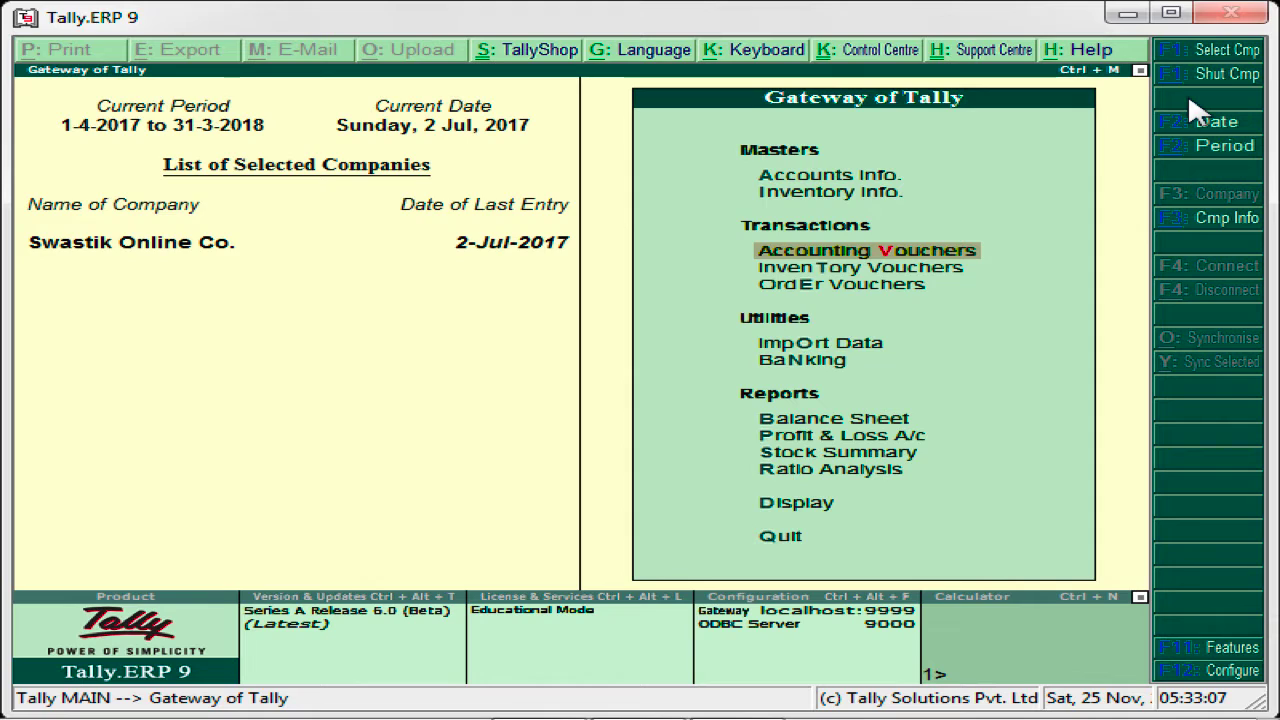
{"action": "key", "text": "Down"}
{"action": "key", "text": "Down"}
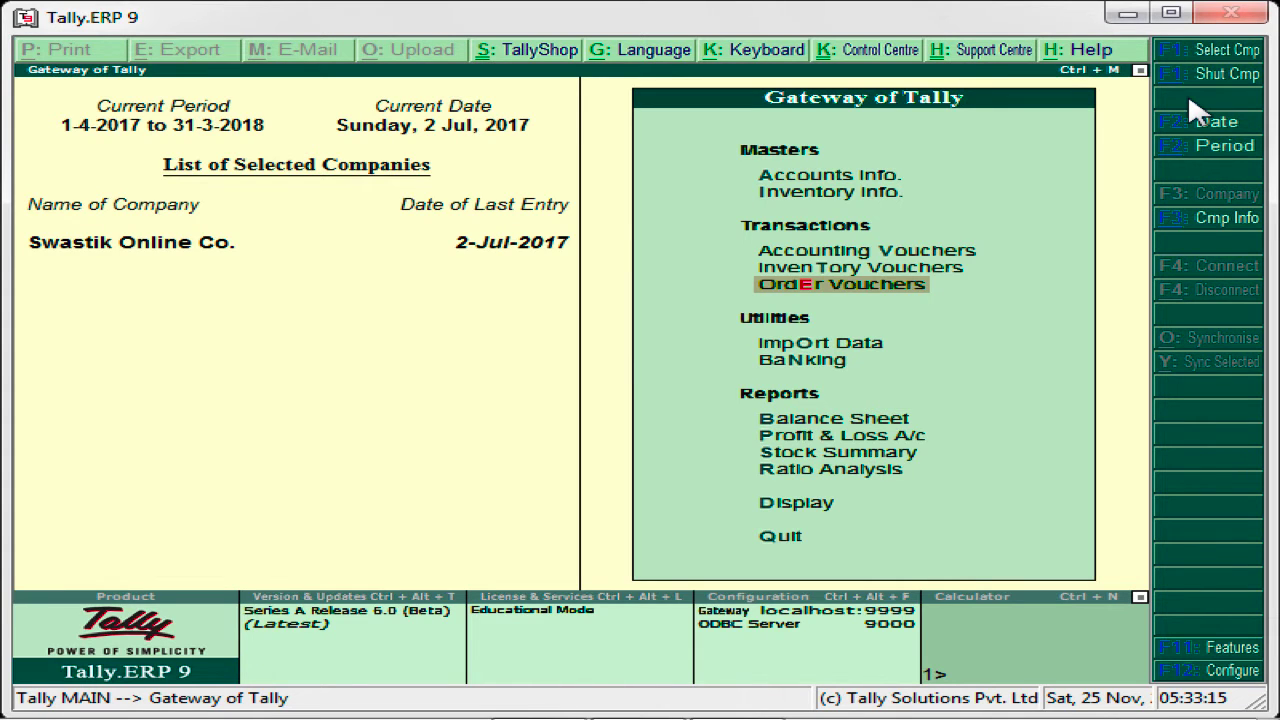
{"action": "key", "text": "Return"}
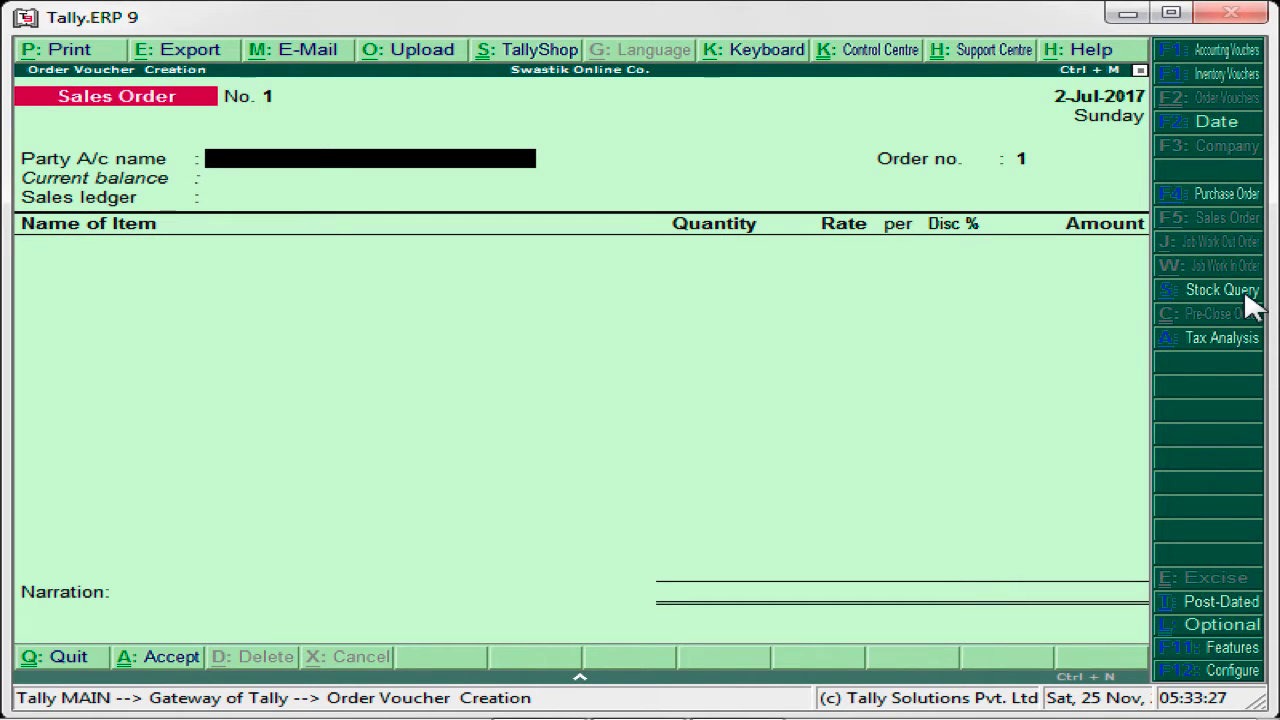
Step: Select the customer's ledger account as the party for the sales order
{"action": "type", "text": "K"}
{"action": "key", "text": "Down"}
{"action": "key", "text": "Down"}
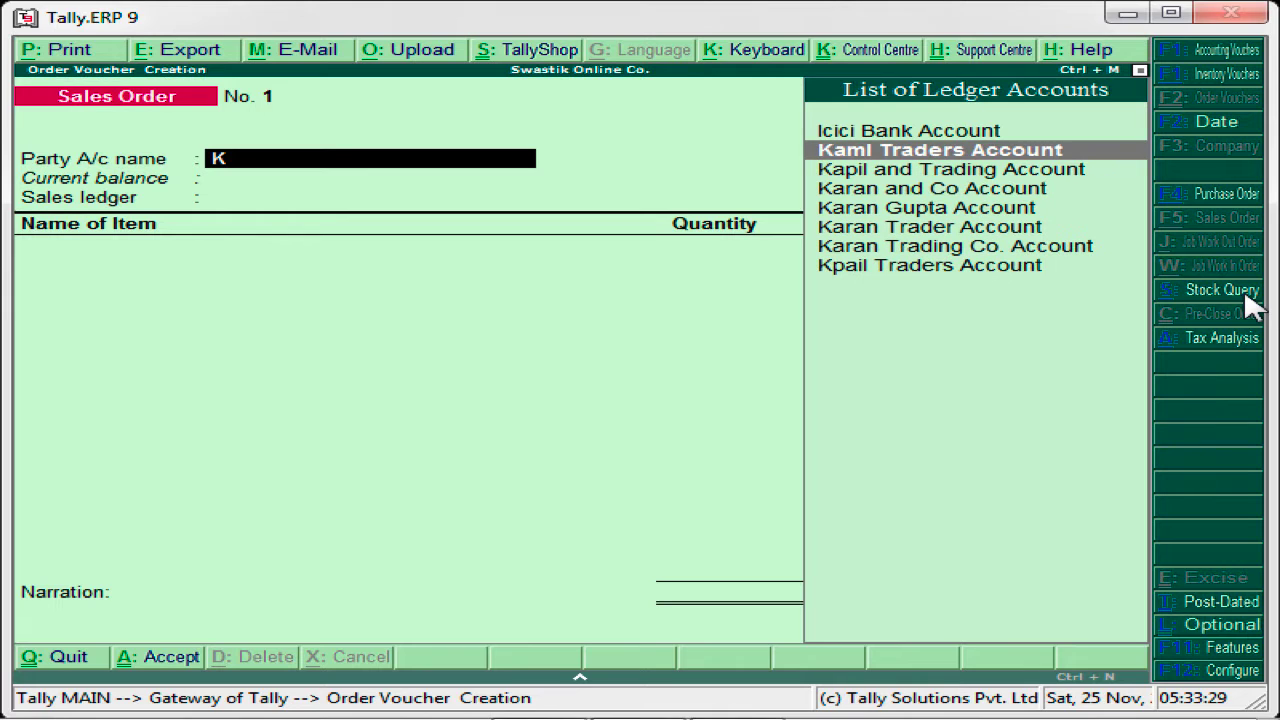
{"action": "key", "text": "Down"}
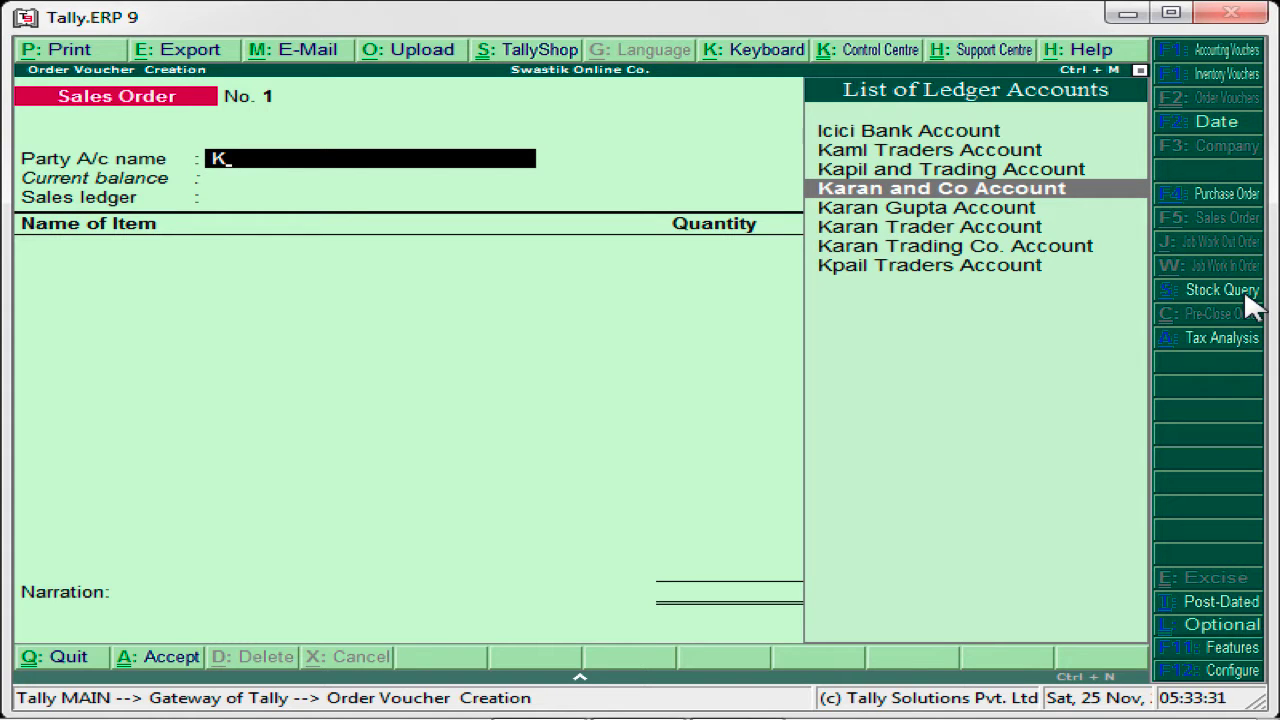
{"action": "key", "text": "Down"}
{"action": "key", "text": "Return"}
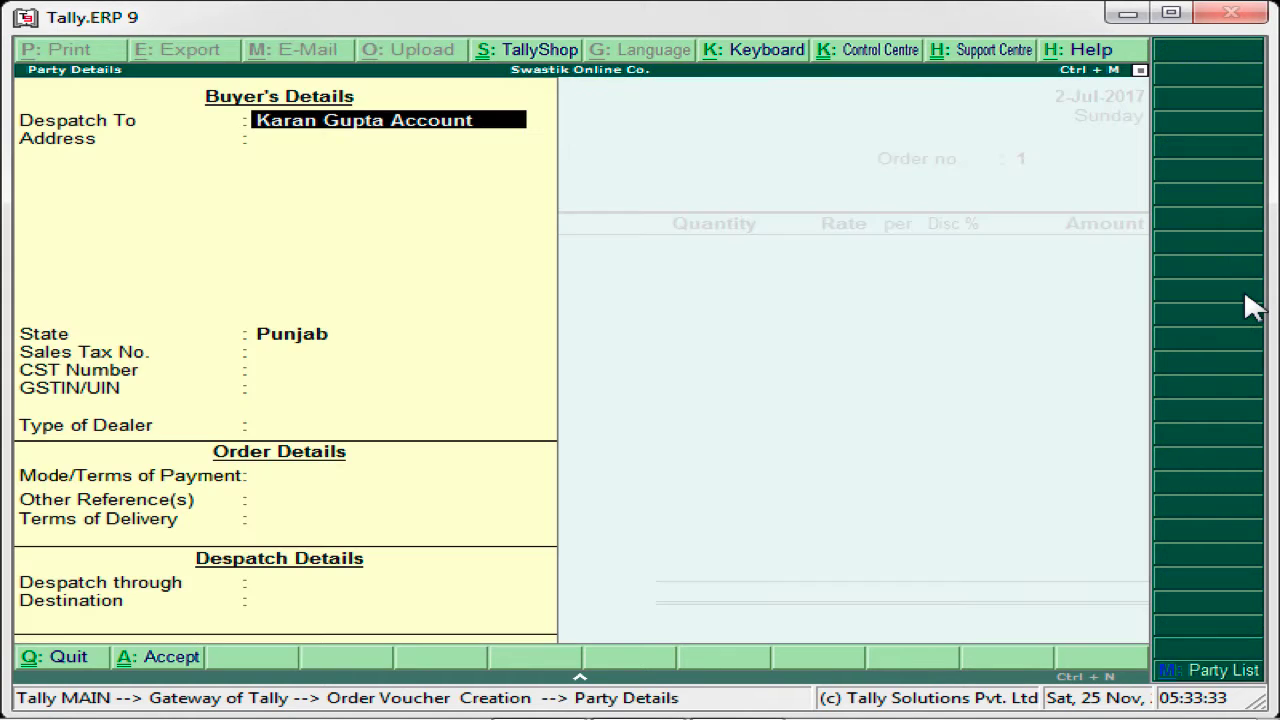
Step: Complete the buyer's details with state Punjab and dealer type Regular, leaving the address and tax numbers blank
{"action": "key", "text": "Return"}
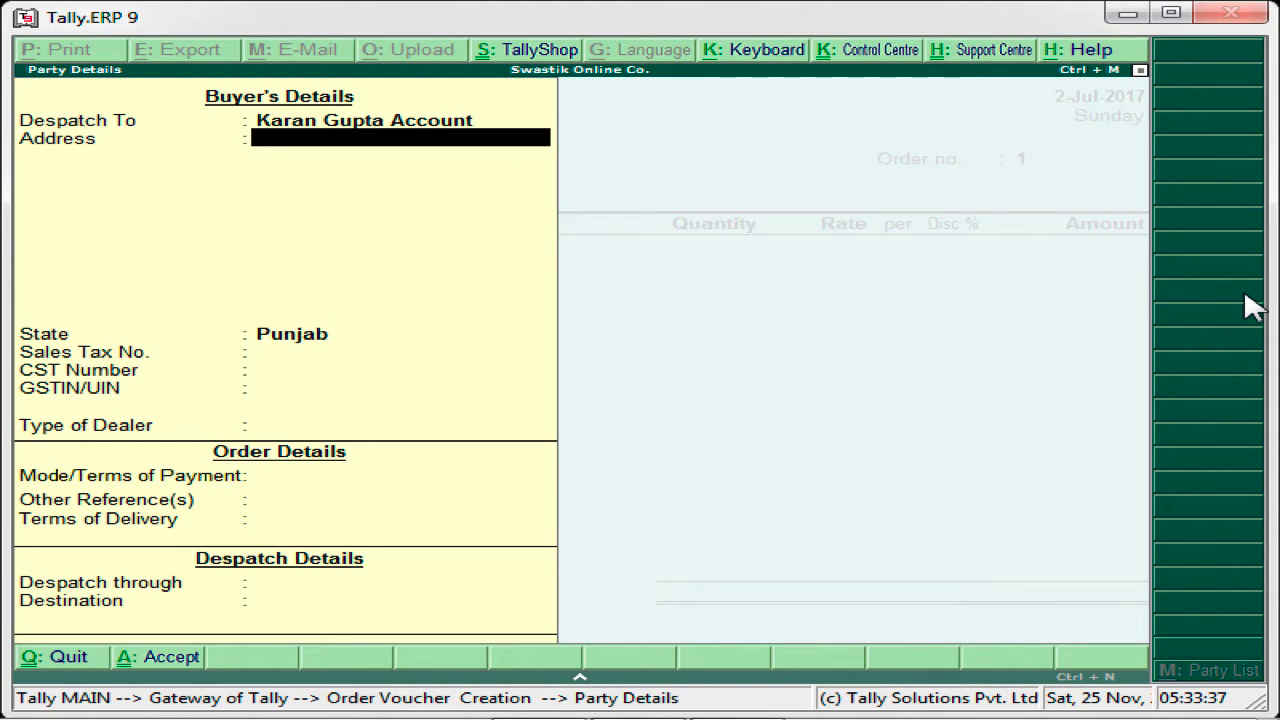
{"action": "key", "text": "Return"}
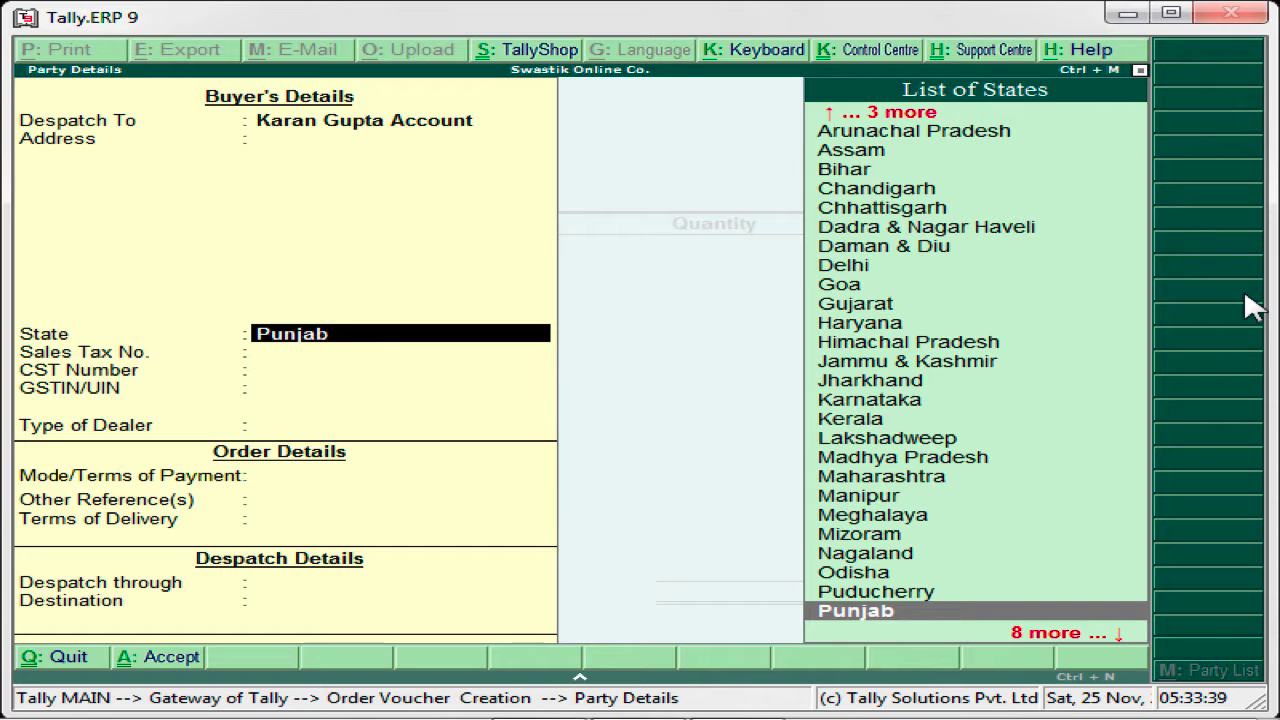
{"action": "key", "text": "Return"}
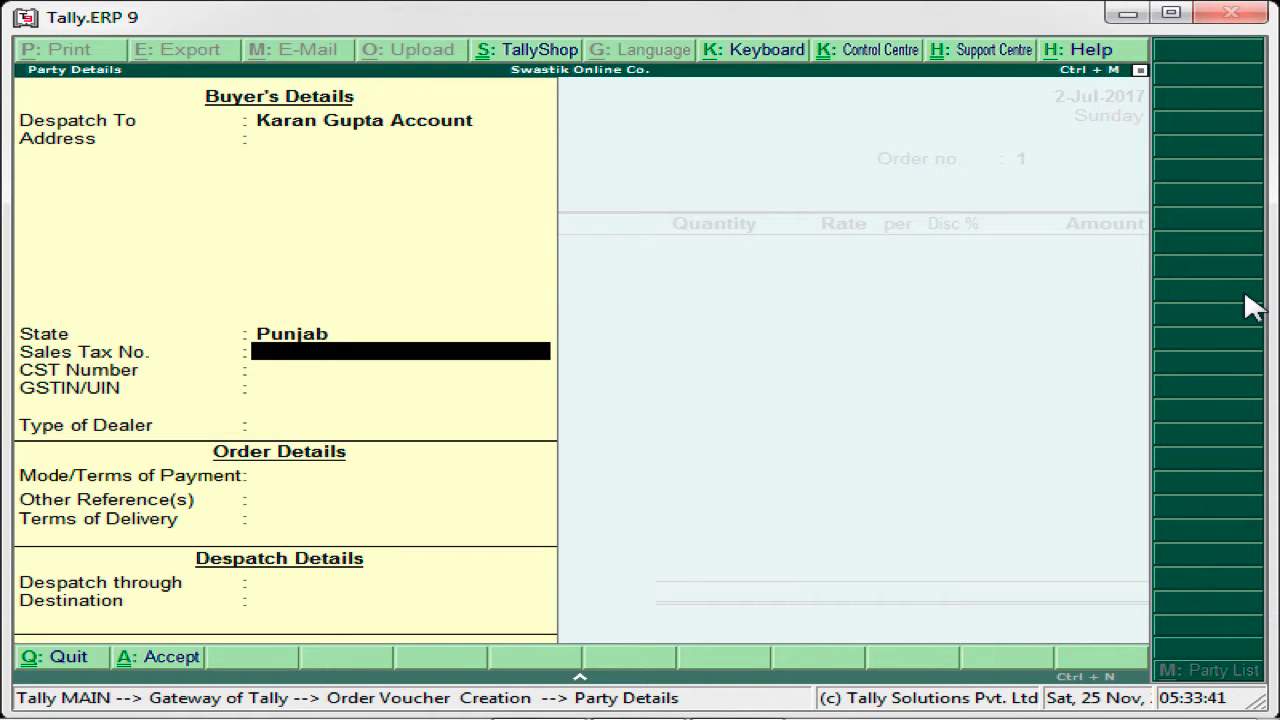
{"action": "key", "text": "Return"}
{"action": "key", "text": "Return"}
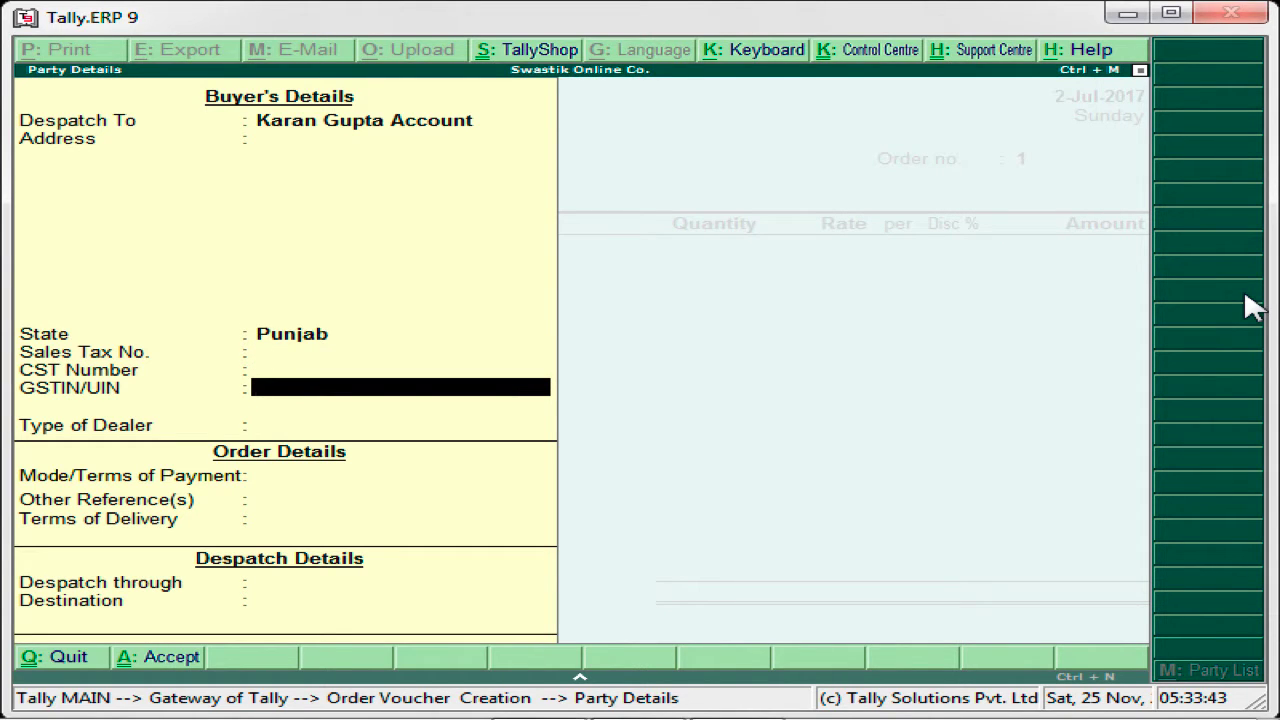
{"action": "key", "text": "Return"}
{"action": "key", "text": "BackSpace"}
{"action": "key", "text": "Return"}
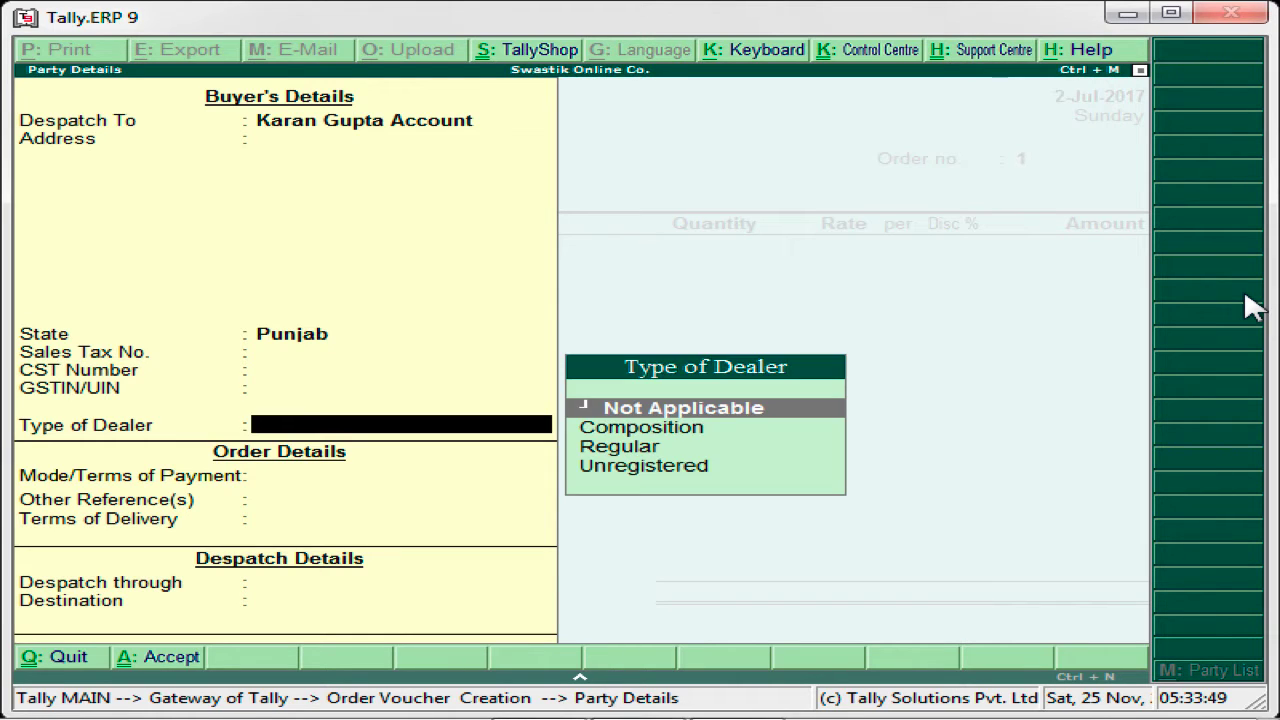
{"action": "key", "text": "Down"}
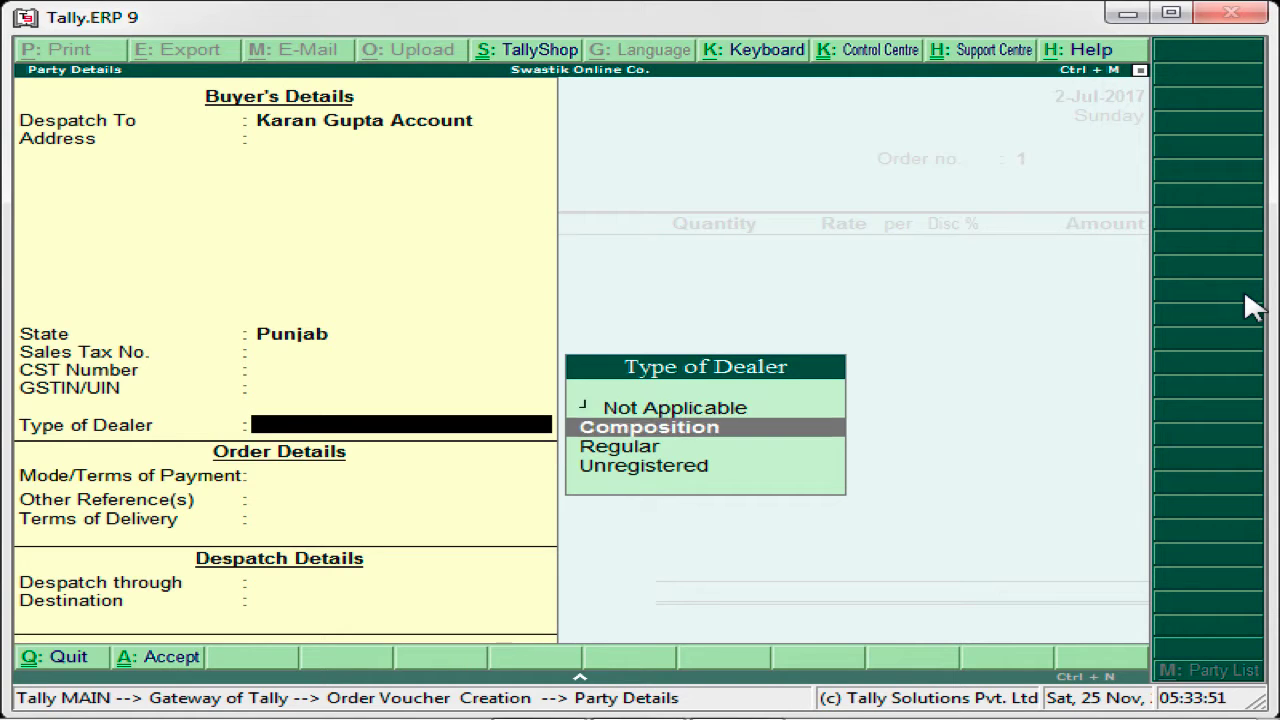
{"action": "key", "text": "Down"}
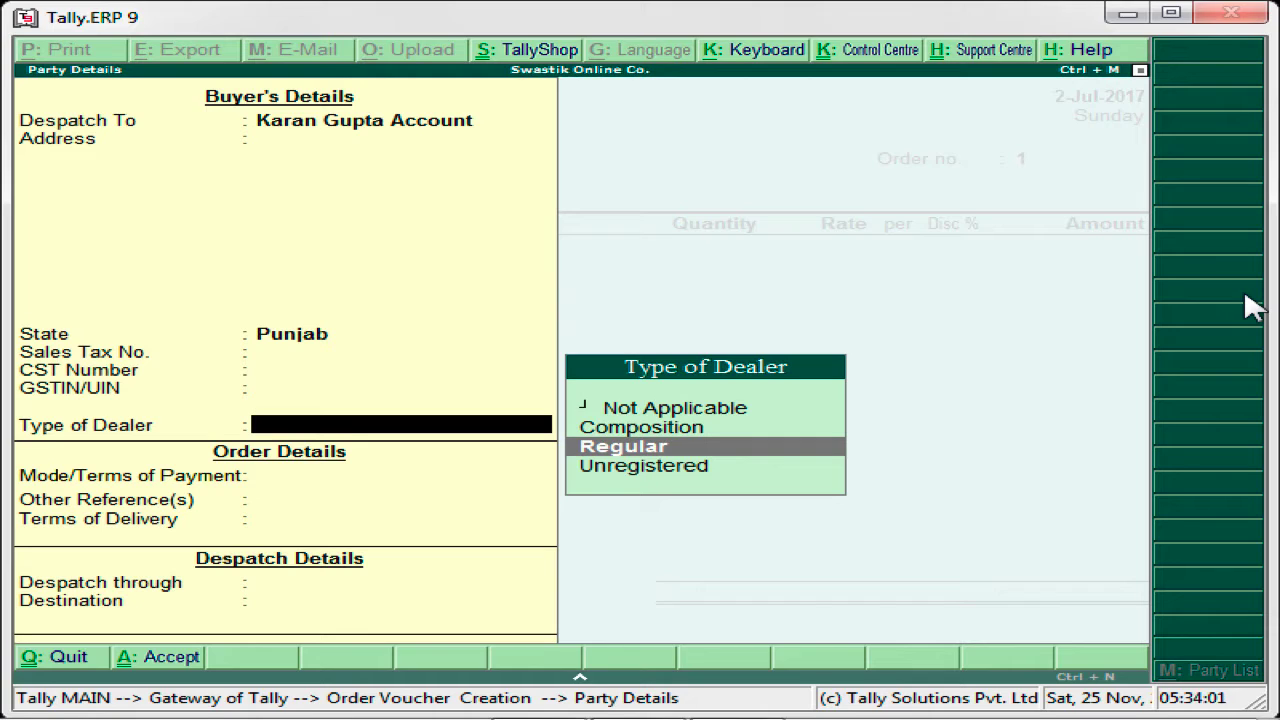
{"action": "key", "text": "Return"}
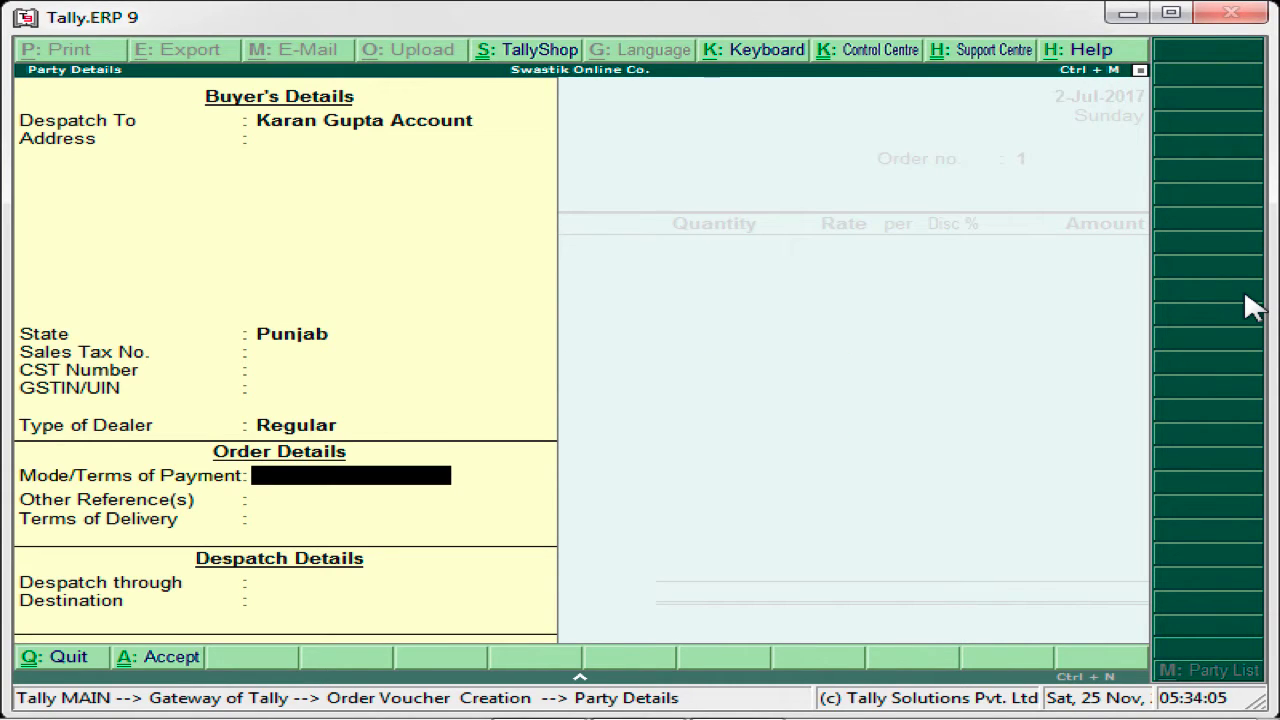
Step: Leave the order and despatch details blank, and enter the order number on the voucher
{"action": "key", "text": "Return"}
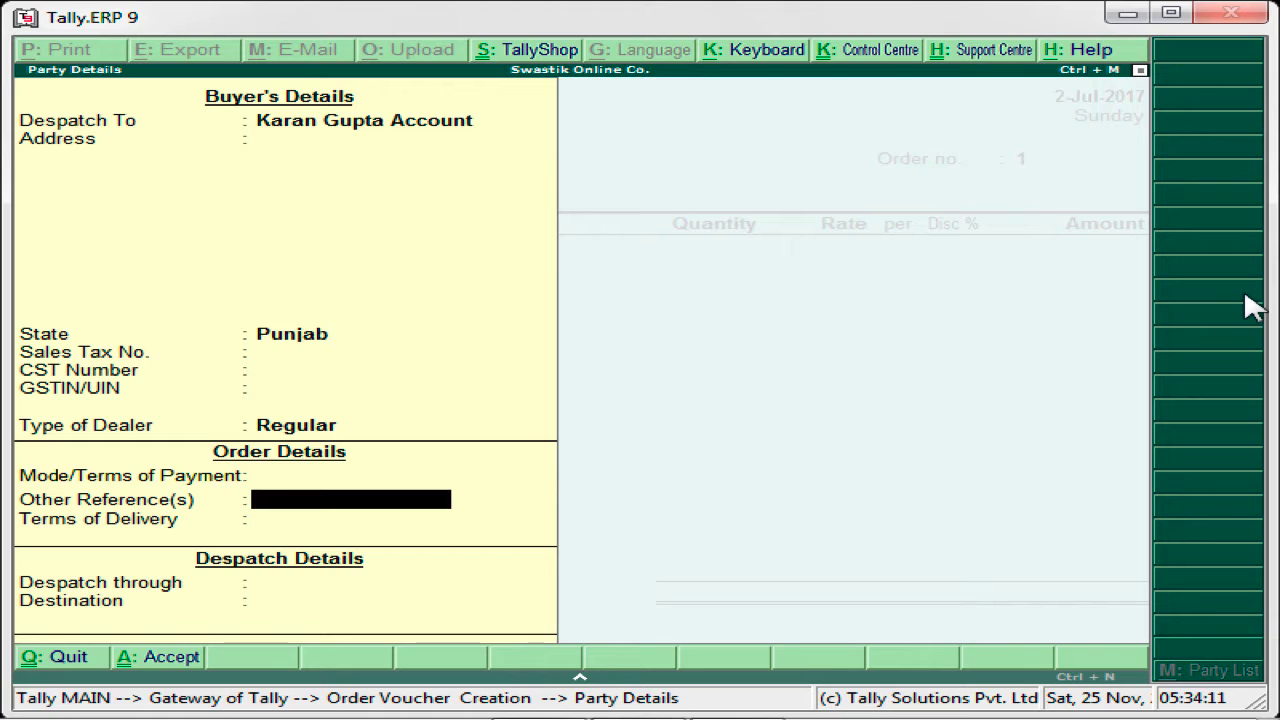
{"action": "key", "text": "Return"}
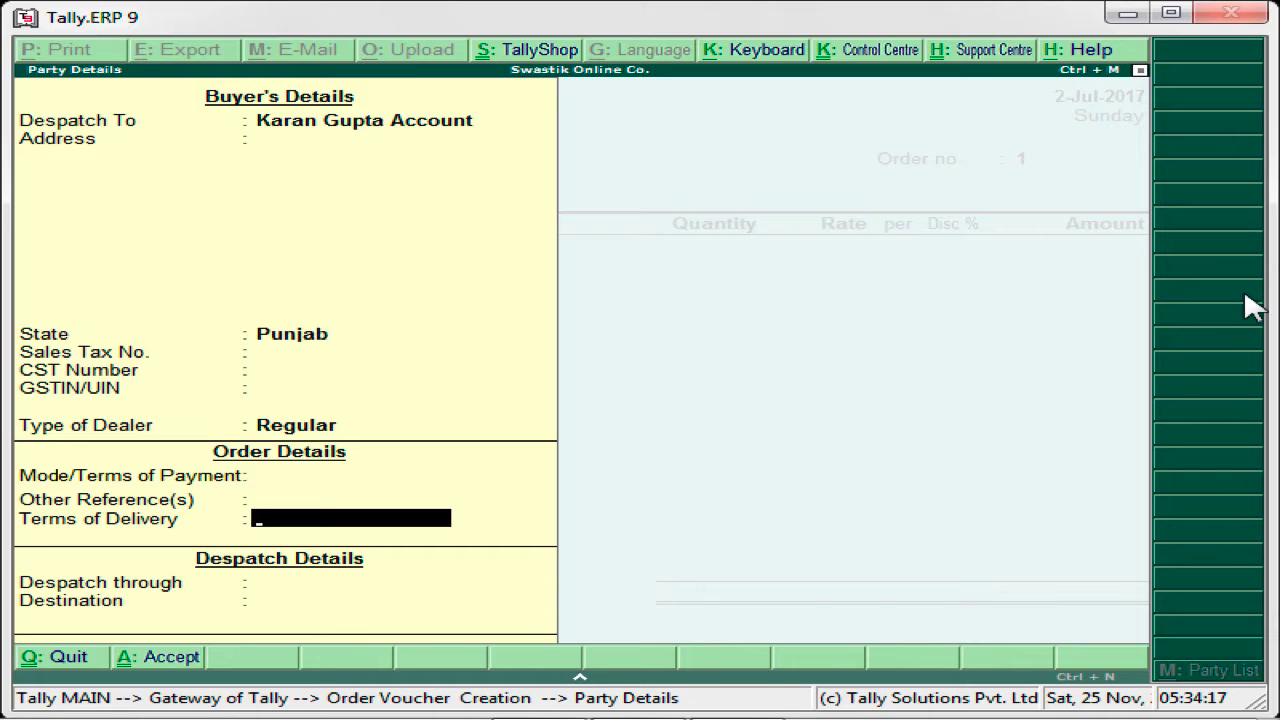
{"action": "key", "text": "Return"}
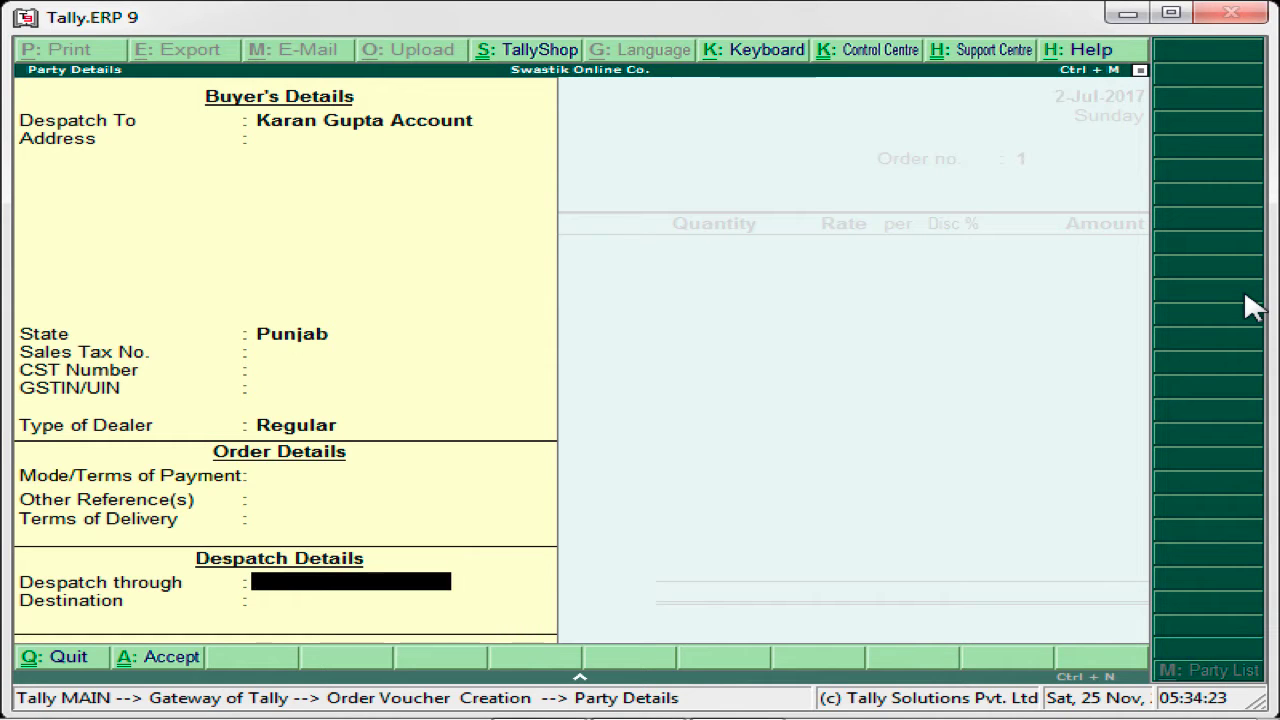
{"action": "key", "text": "Return"}
{"action": "key", "text": "Return"}
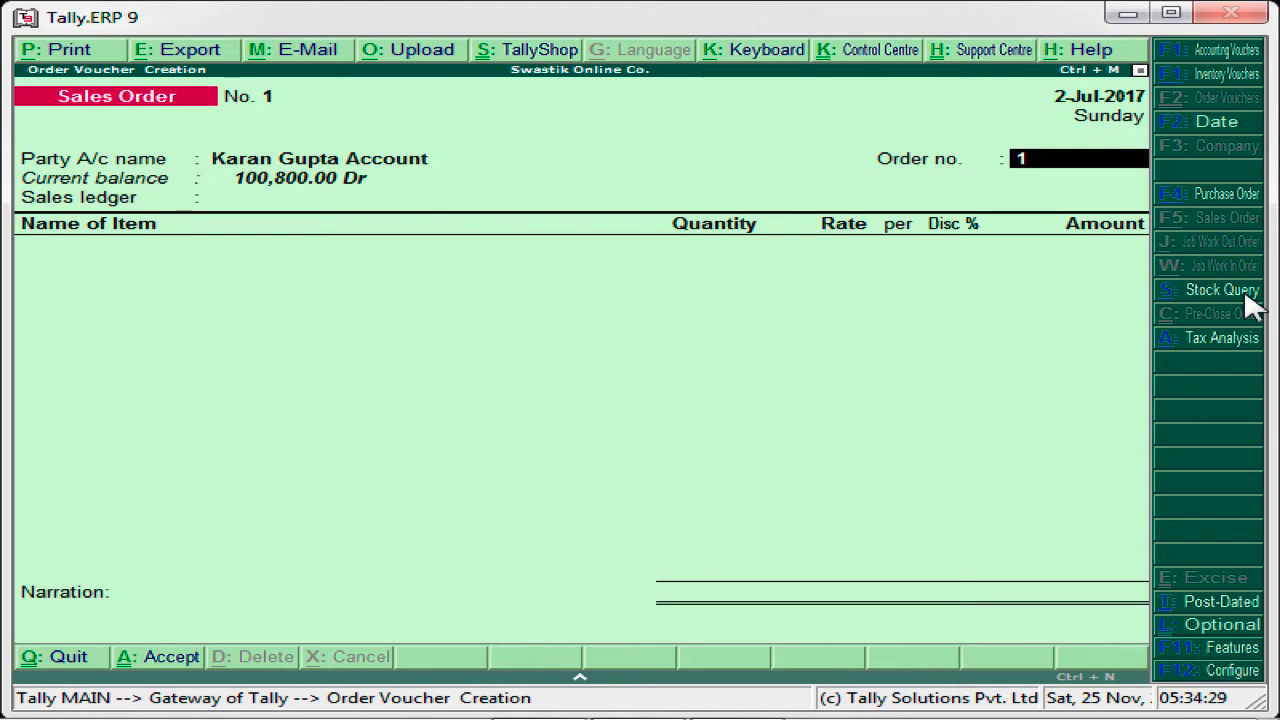
{"action": "type", "text": "550"}
{"action": "key", "text": "Return"}
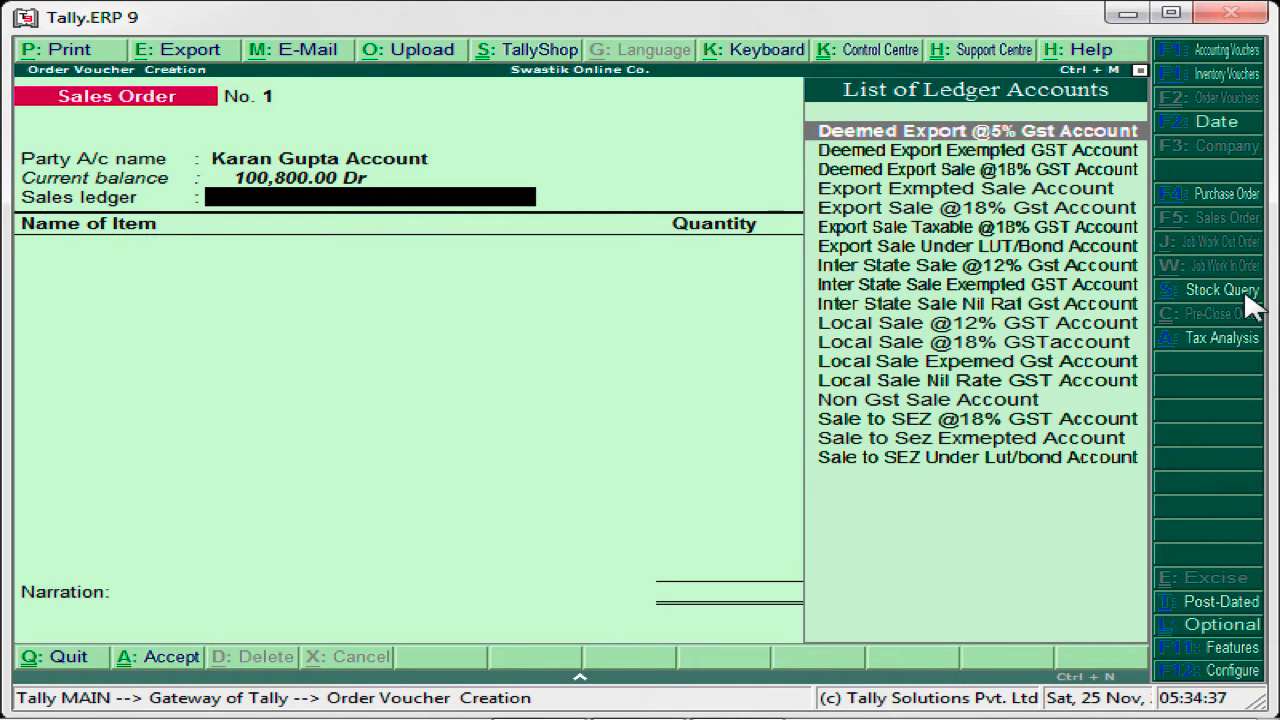
{"action": "key", "text": "Down"}
{"action": "key", "text": "Down"}
{"action": "key", "text": "Down"}
{"action": "key", "text": "Down"}
{"action": "key", "text": "Down"}
{"action": "key", "text": "Down"}
{"action": "key", "text": "Down"}
{"action": "key", "text": "Down"}
{"action": "key", "text": "Down"}
{"action": "key", "text": "Down"}
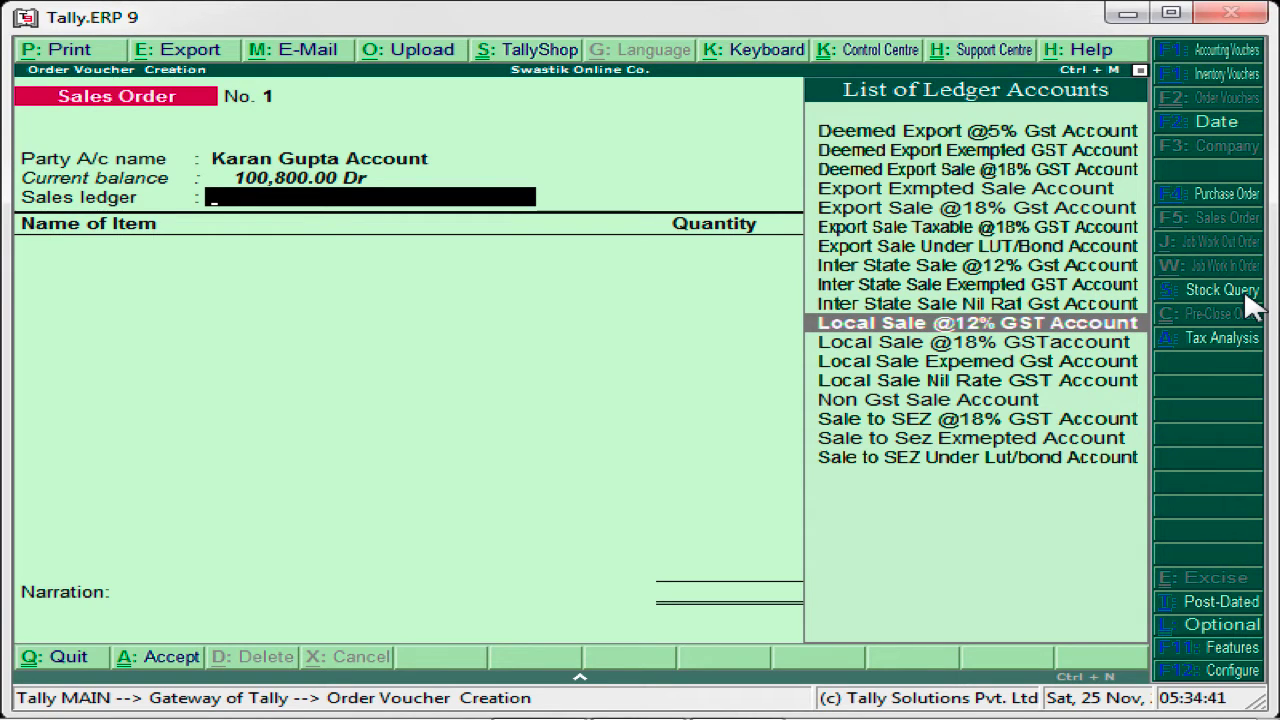
{"action": "key", "text": "Down"}
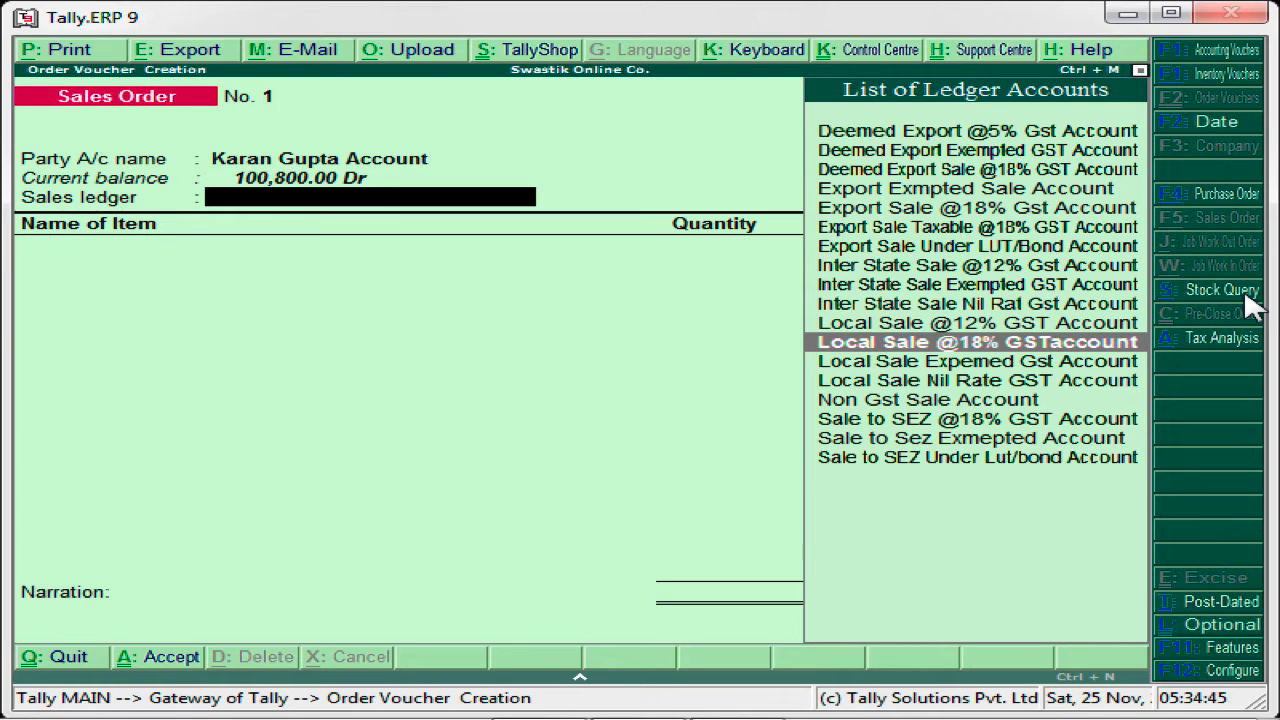
{"action": "key", "text": "Down"}
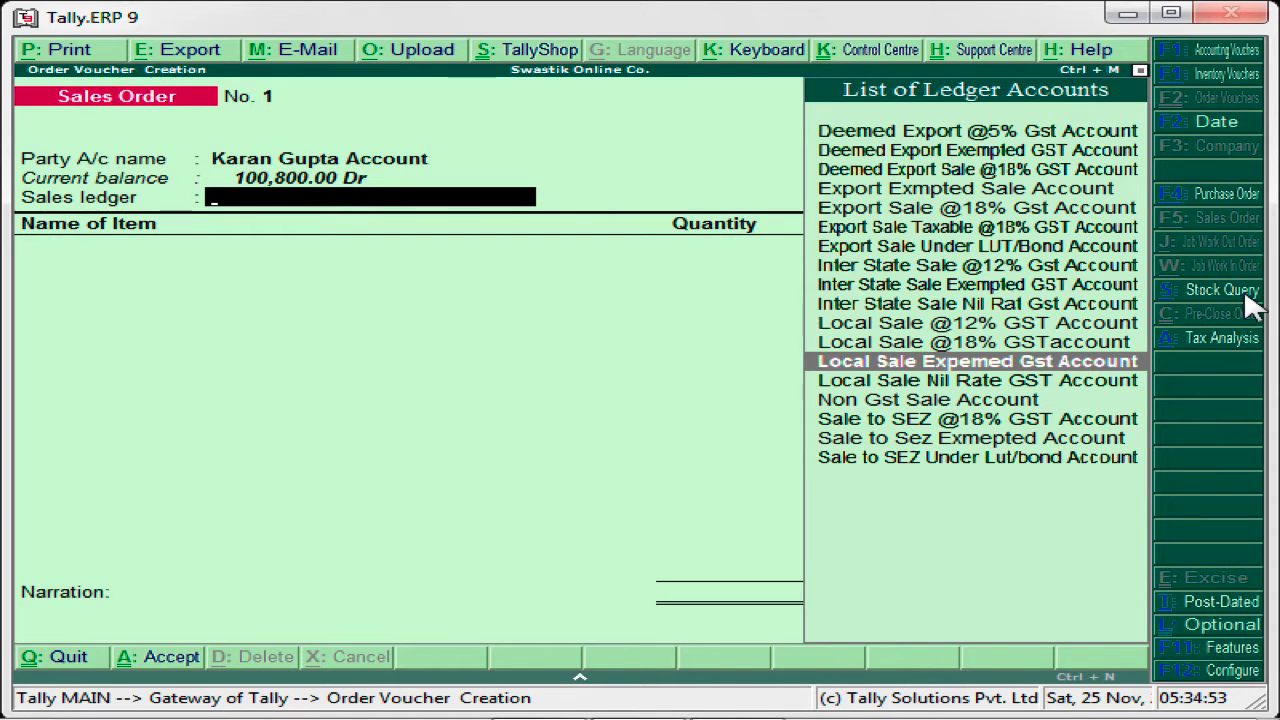
{"action": "key", "text": "Down"}
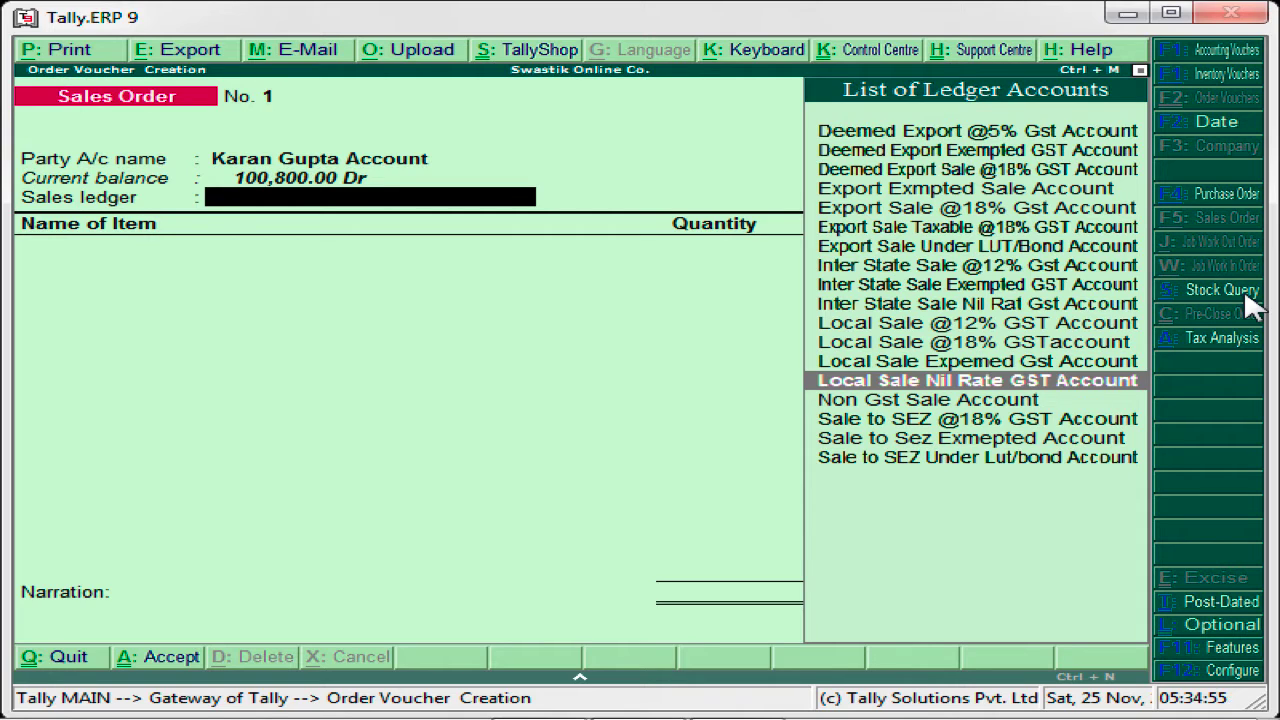
{"action": "key", "text": "Up"}
{"action": "key", "text": "Up"}
{"action": "key", "text": "Up"}
{"action": "key", "text": "Down"}
{"action": "key", "text": "Down"}
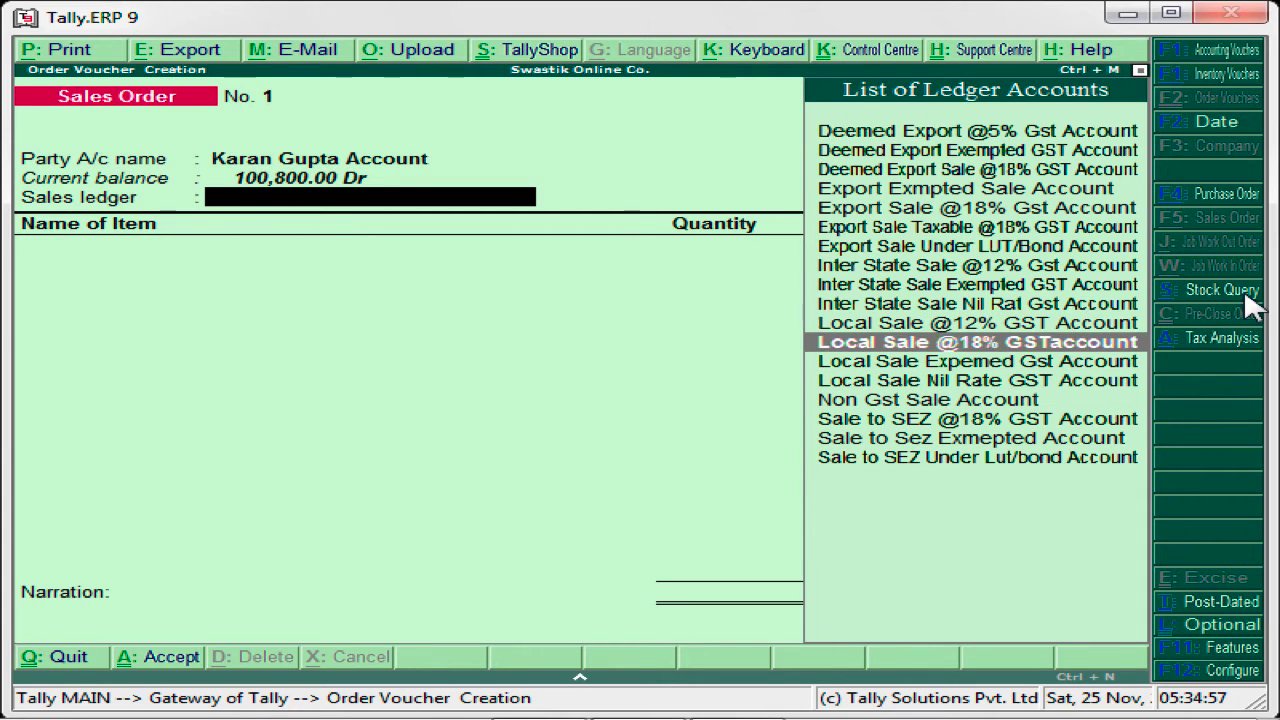
{"action": "key", "text": "Down"}
{"action": "key", "text": "Up"}
{"action": "key", "text": "Up"}
{"action": "key", "text": "Up"}
{"action": "key", "text": "Up"}
{"action": "key", "text": "Up"}
{"action": "key", "text": "Up"}
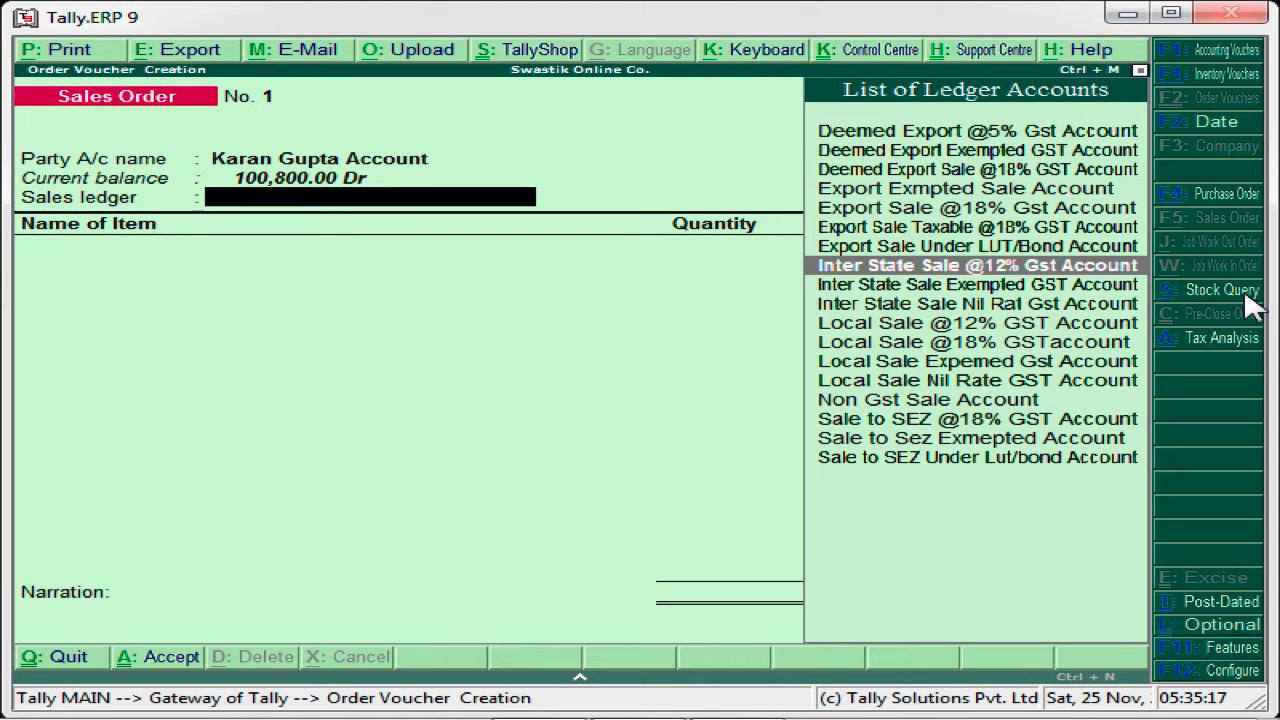
{"action": "key", "text": "Down"}
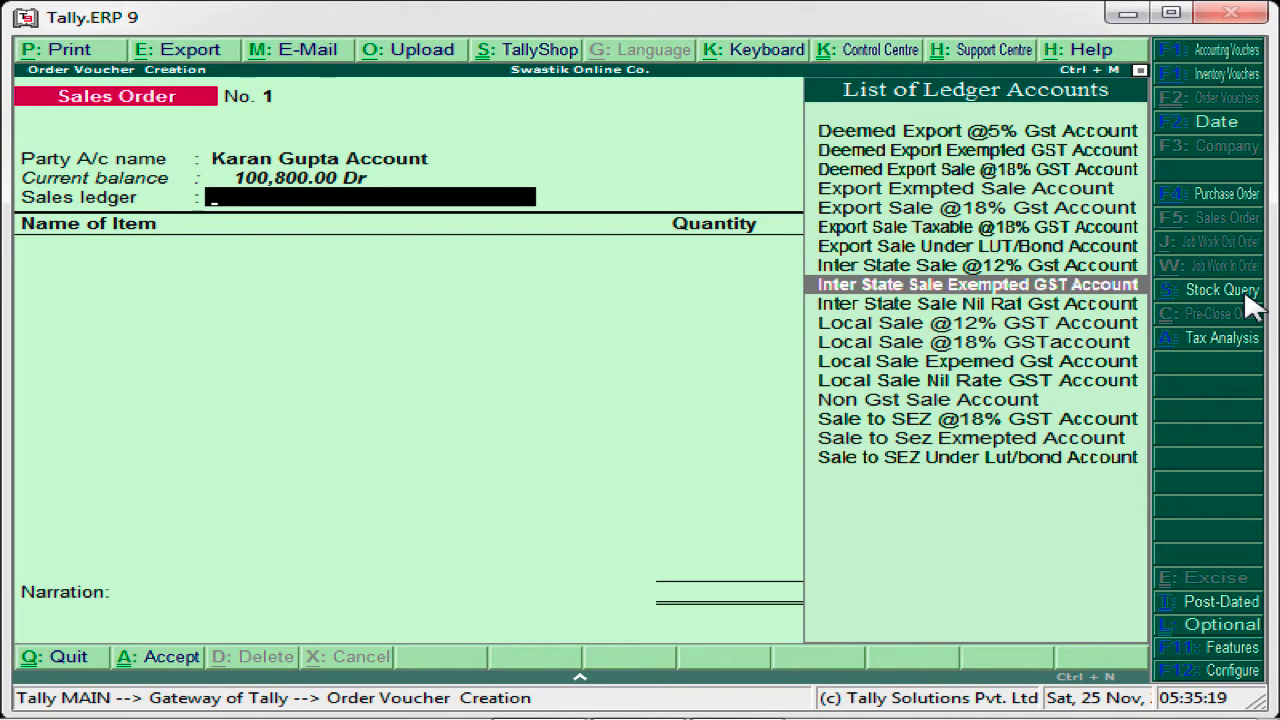
{"action": "key", "text": "Down"}
{"action": "key", "text": "Down"}
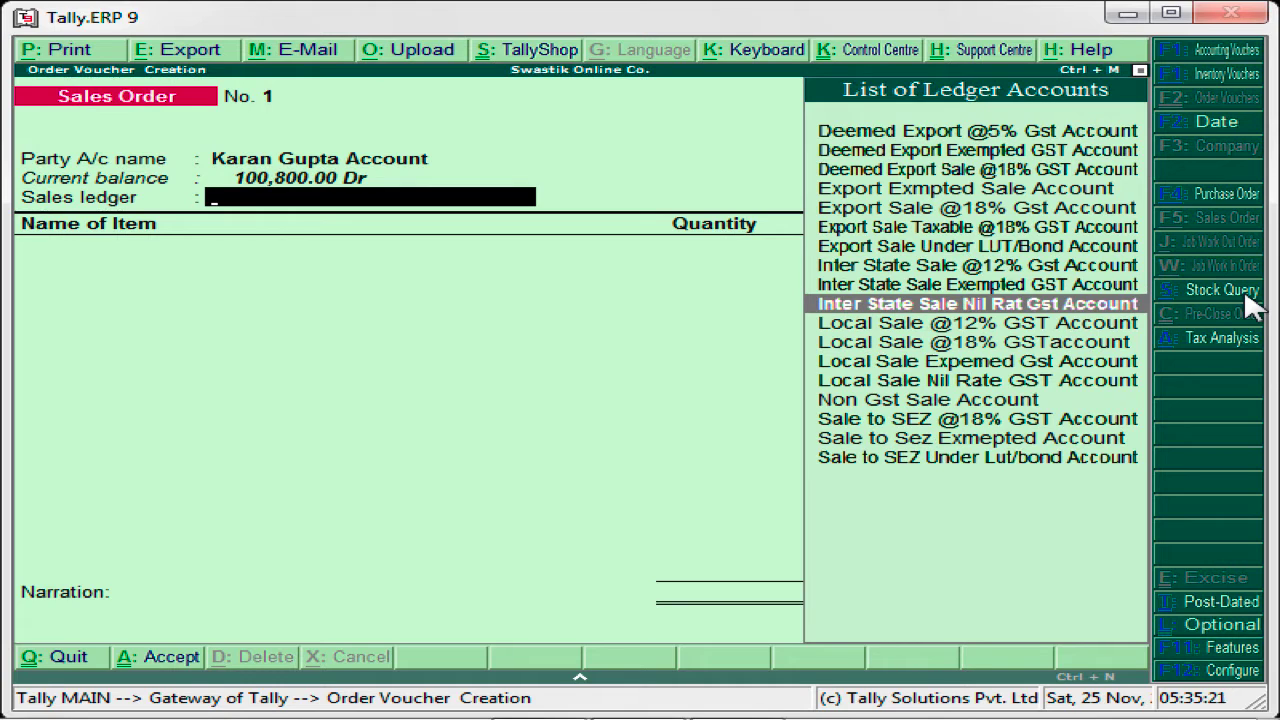
{"action": "key", "text": "Down"}
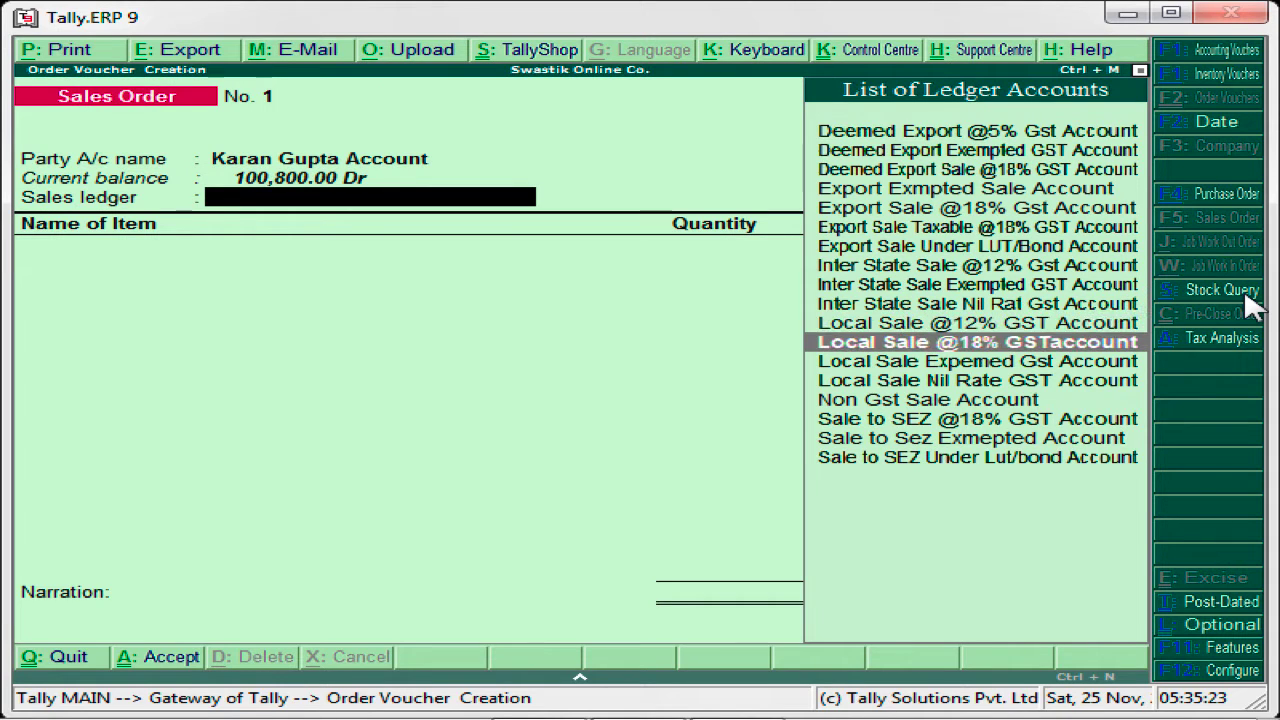
{"action": "key", "text": "Return"}
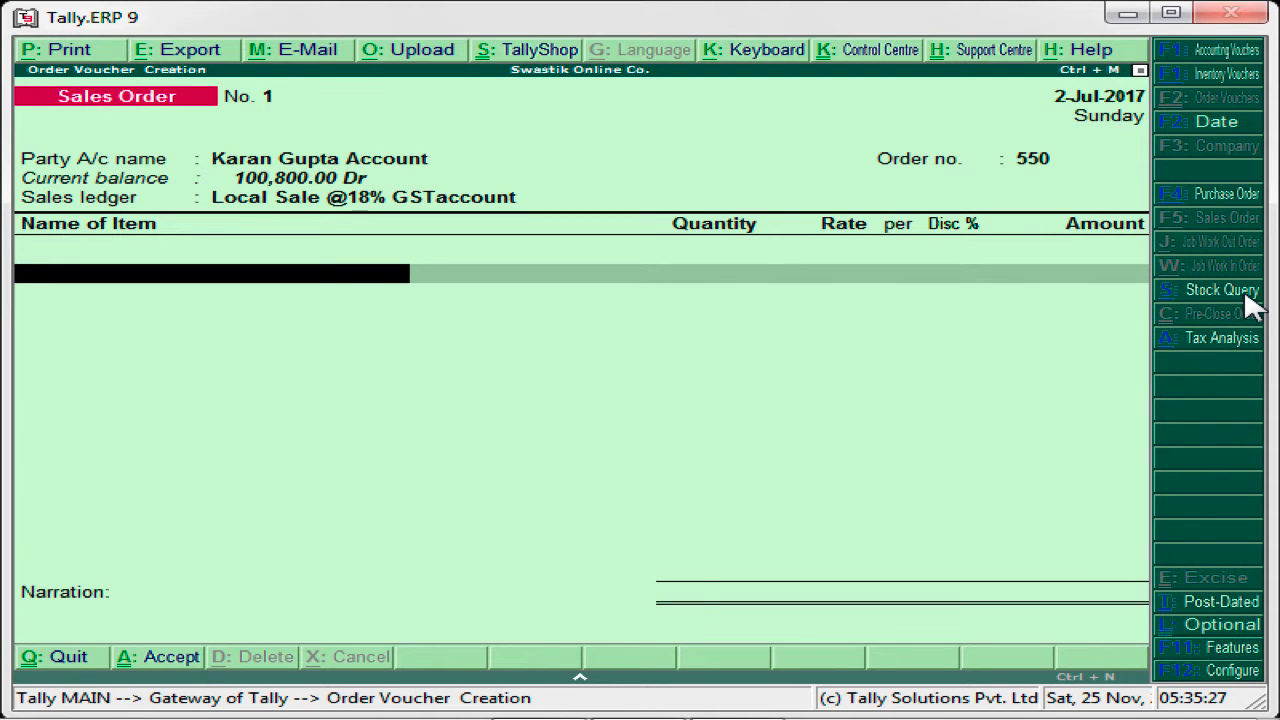
Step: Add Samsung Mobile as the first stock item of the order
{"action": "type", "text": "s"}
{"action": "key", "text": "BackSpace"}
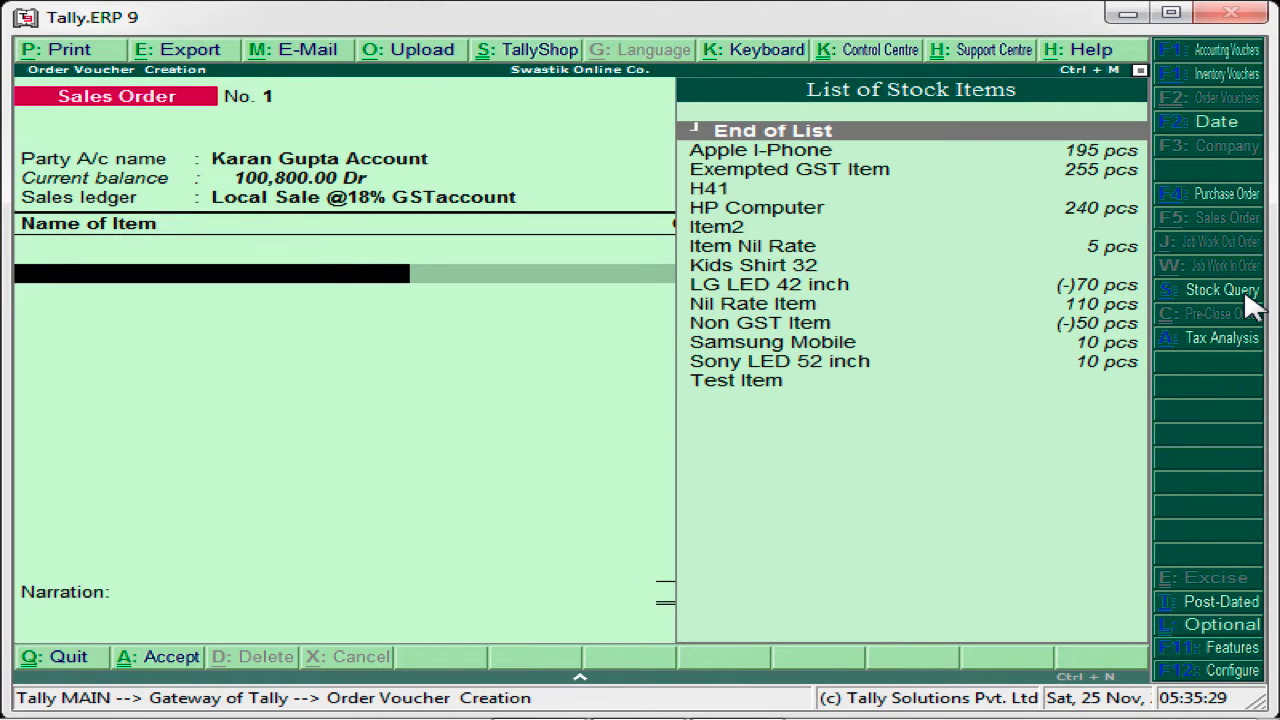
{"action": "key", "text": "Down"}
{"action": "key", "text": "Down"}
{"action": "key", "text": "Down"}
{"action": "key", "text": "Down"}
{"action": "key", "text": "Down"}
{"action": "key", "text": "Down"}
{"action": "key", "text": "Down"}
{"action": "key", "text": "Down"}
{"action": "key", "text": "Down"}
{"action": "key", "text": "Down"}
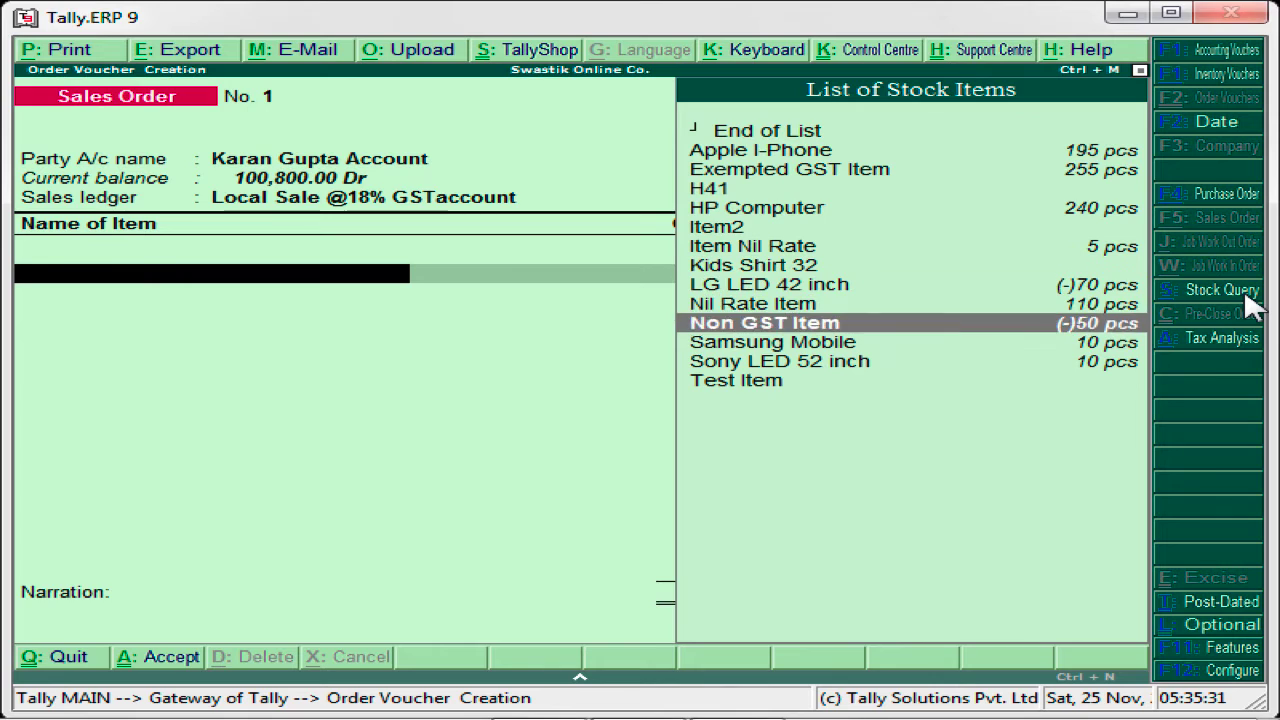
{"action": "key", "text": "Down"}
{"action": "key", "text": "Return"}
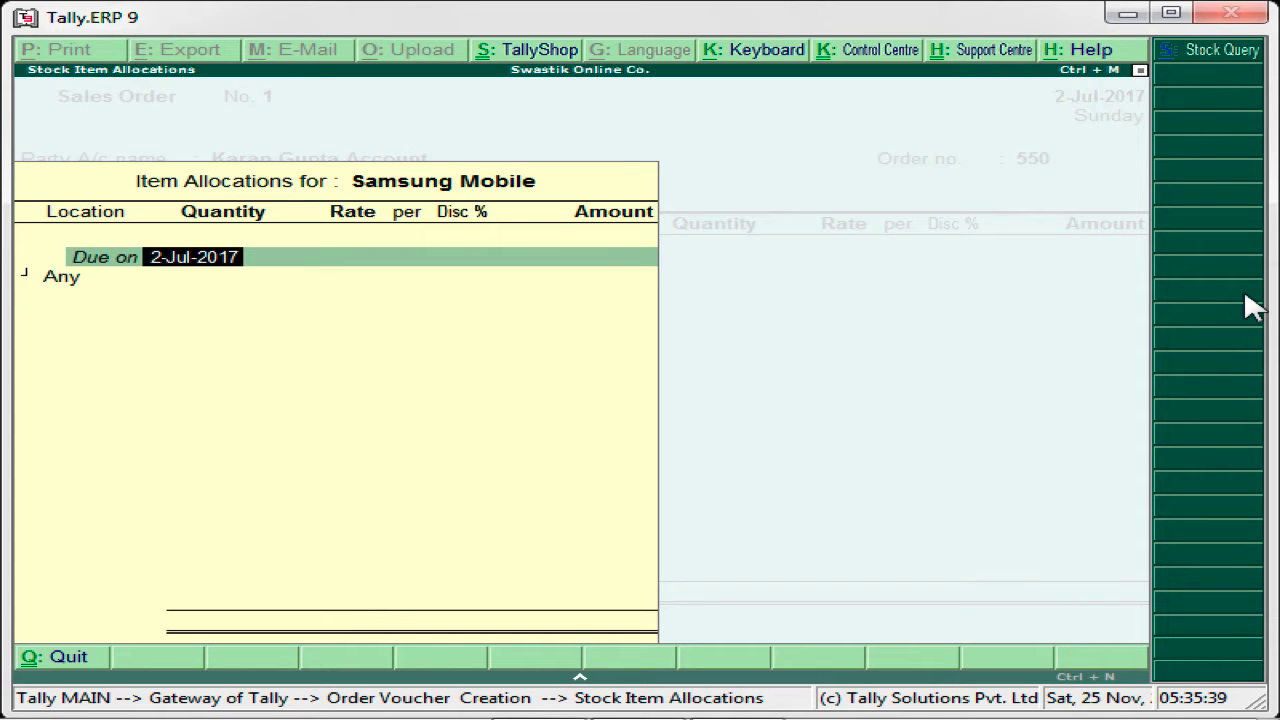
Step: Keep the Samsung Mobile due date of 2-Jul-2017 and allocate 3 pcs from Main Location
{"action": "key", "text": "Return"}
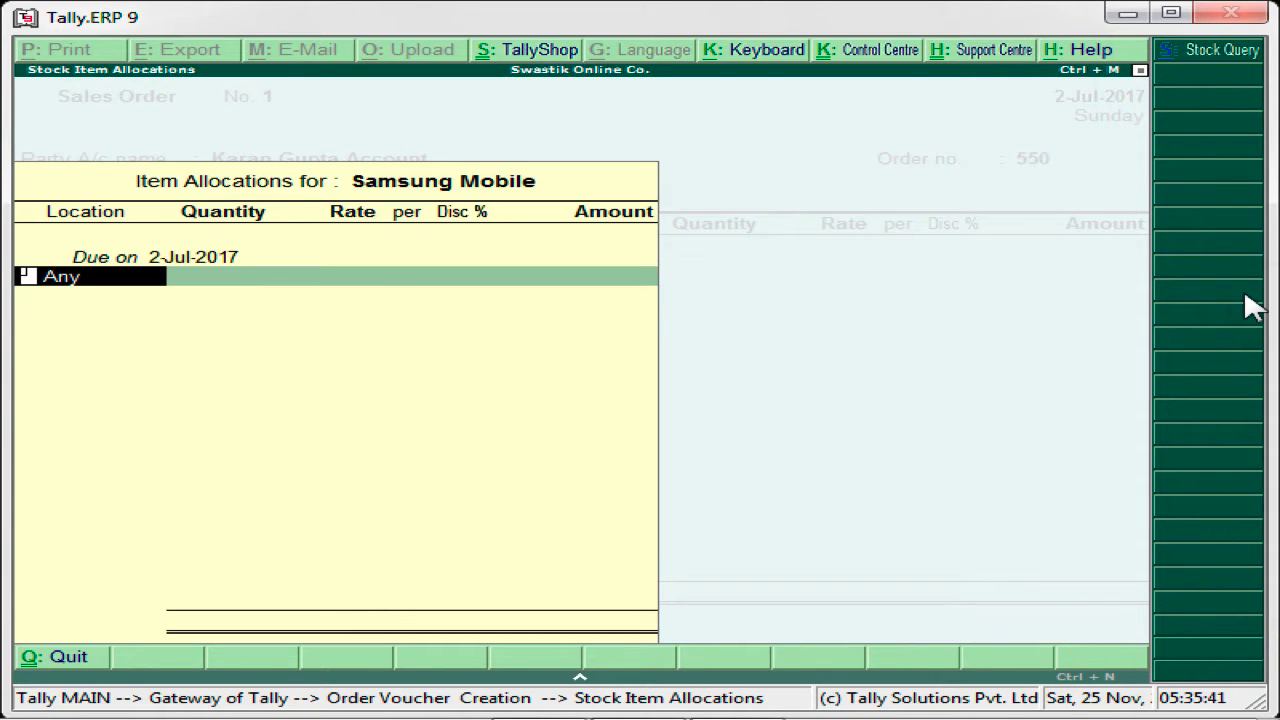
{"action": "type", "text": "M"}
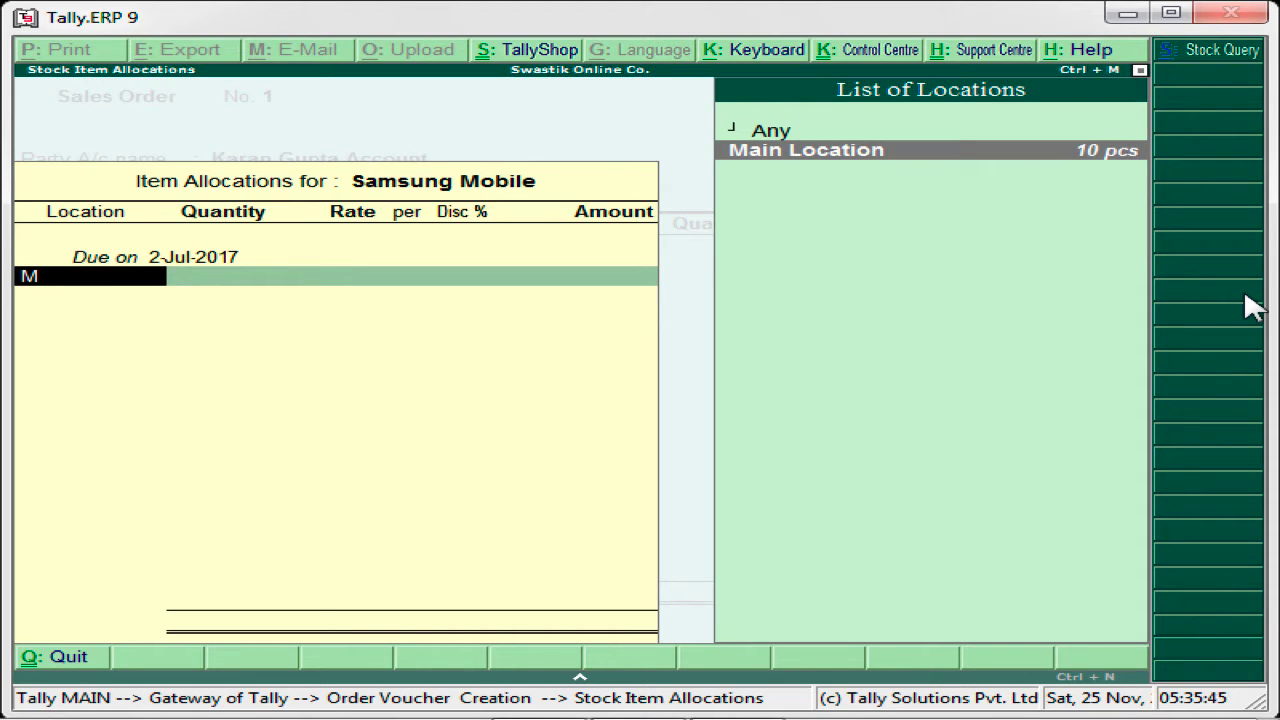
{"action": "key", "text": "Return"}
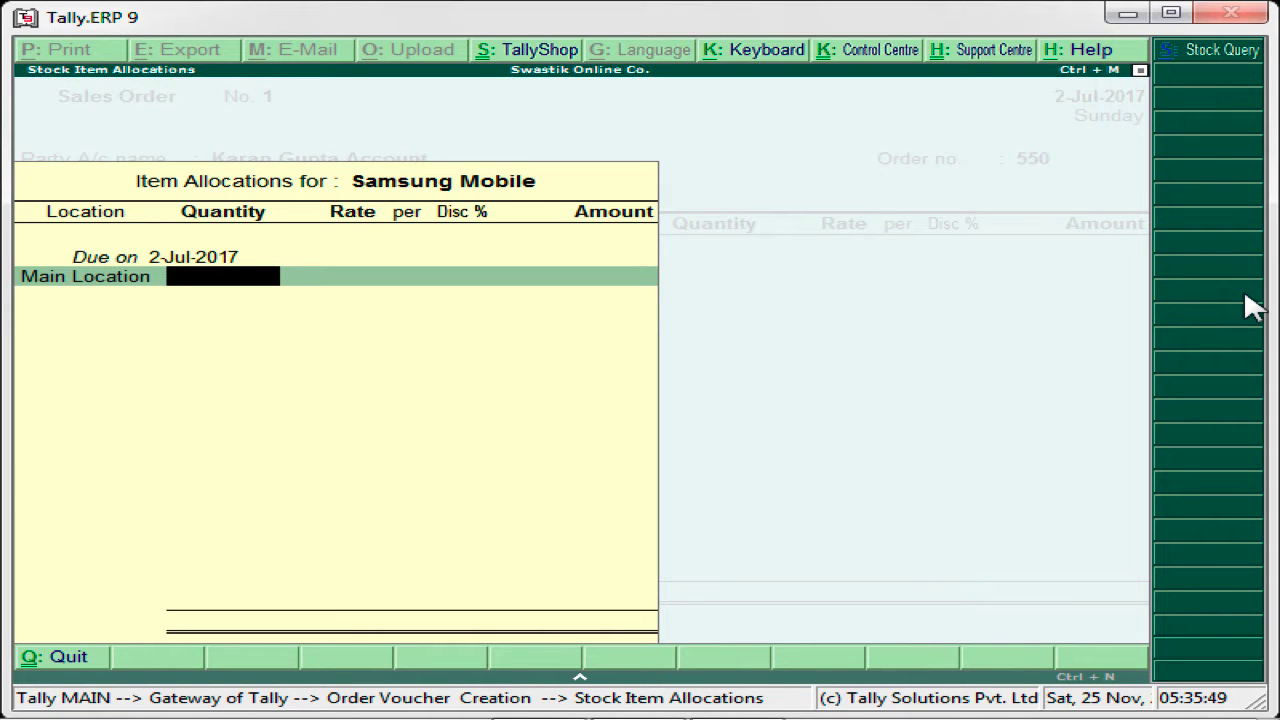
{"action": "type", "text": "3"}
{"action": "key", "text": "Return"}
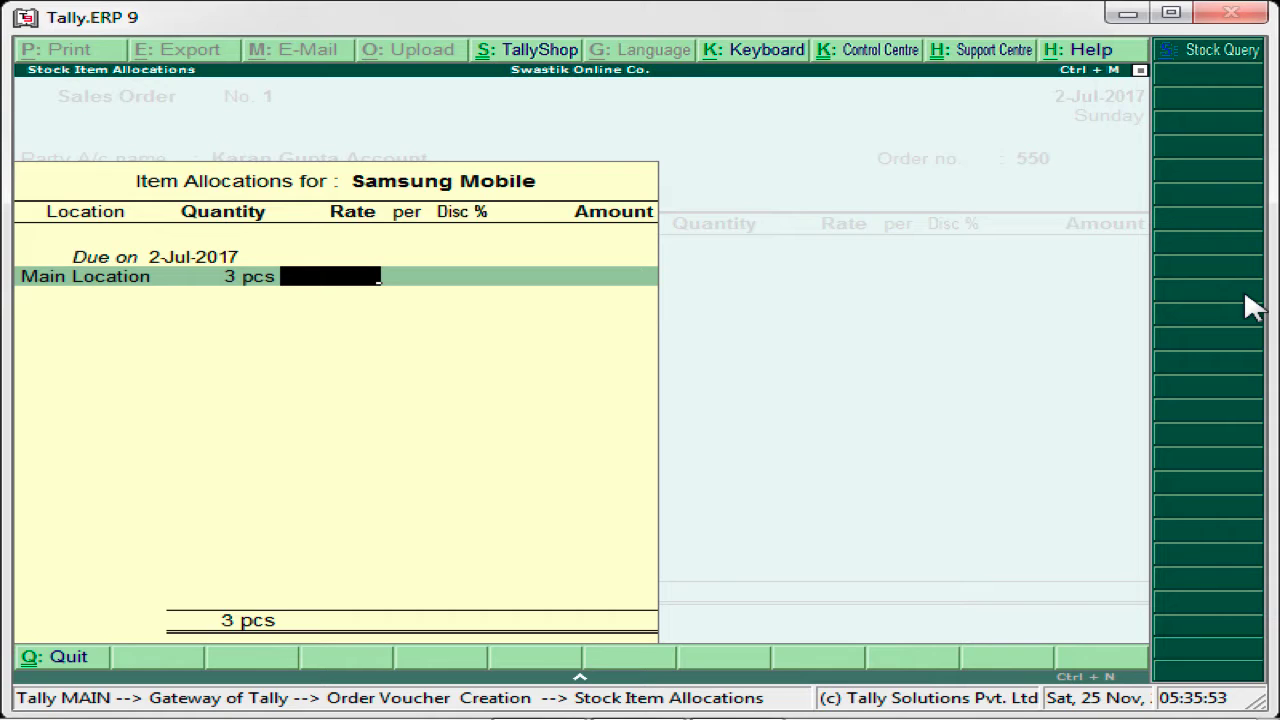
Step: Set the Samsung Mobile rate to 10,000 per pcs with a 10% discount and complete its allocation
{"action": "type", "text": "10000"}
{"action": "key", "text": "Return"}
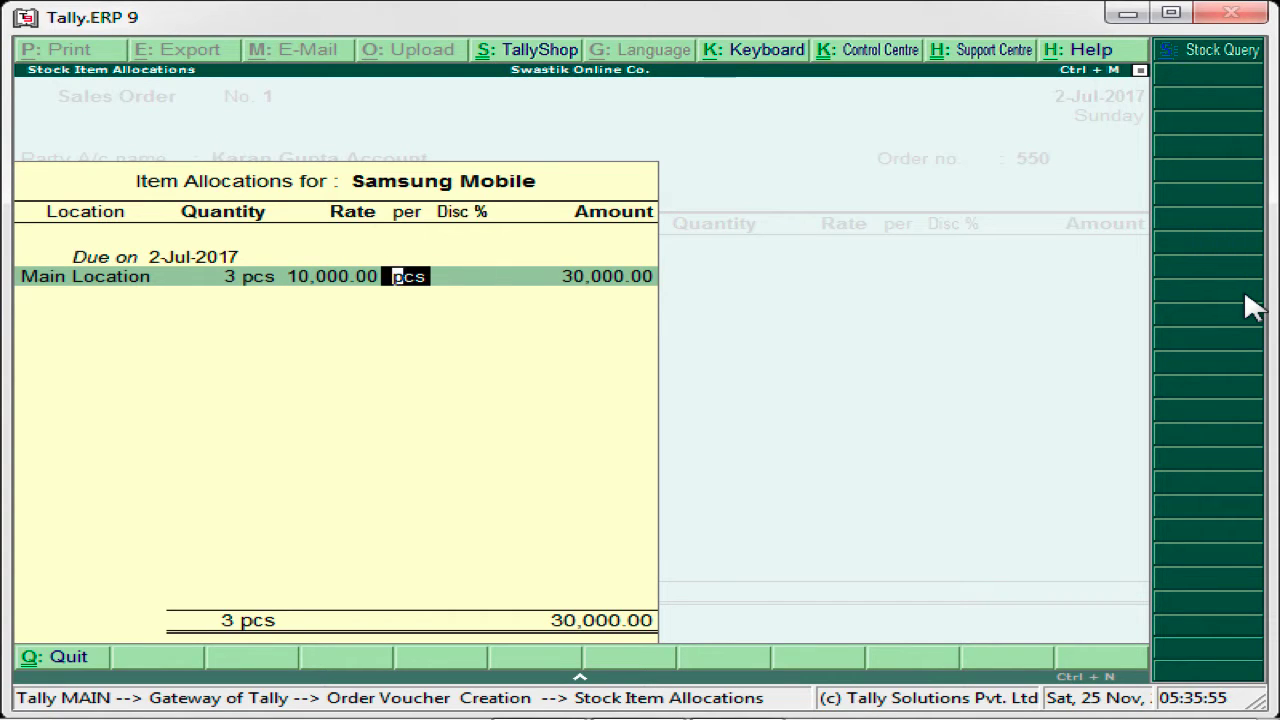
{"action": "key", "text": "Return"}
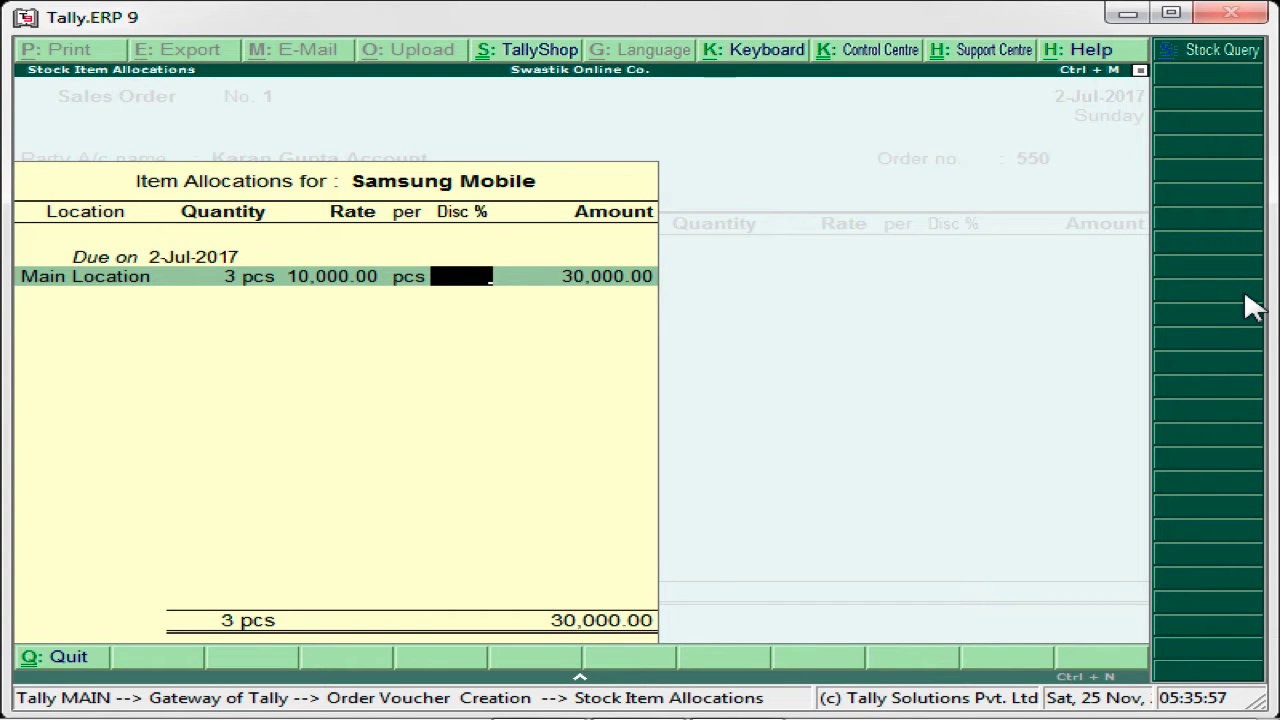
{"action": "type", "text": "10"}
{"action": "key", "text": "Return"}
{"action": "key", "text": "Return"}
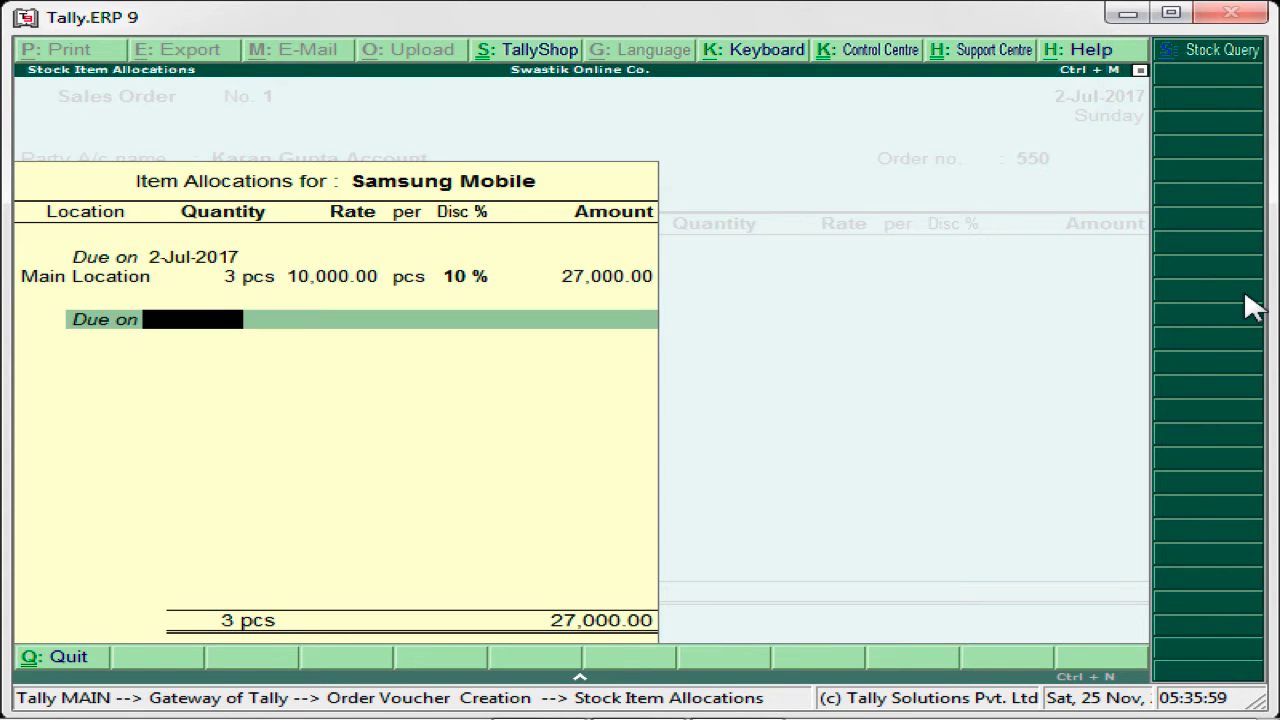
{"action": "key", "text": "Return"}
{"action": "key", "text": "Return"}
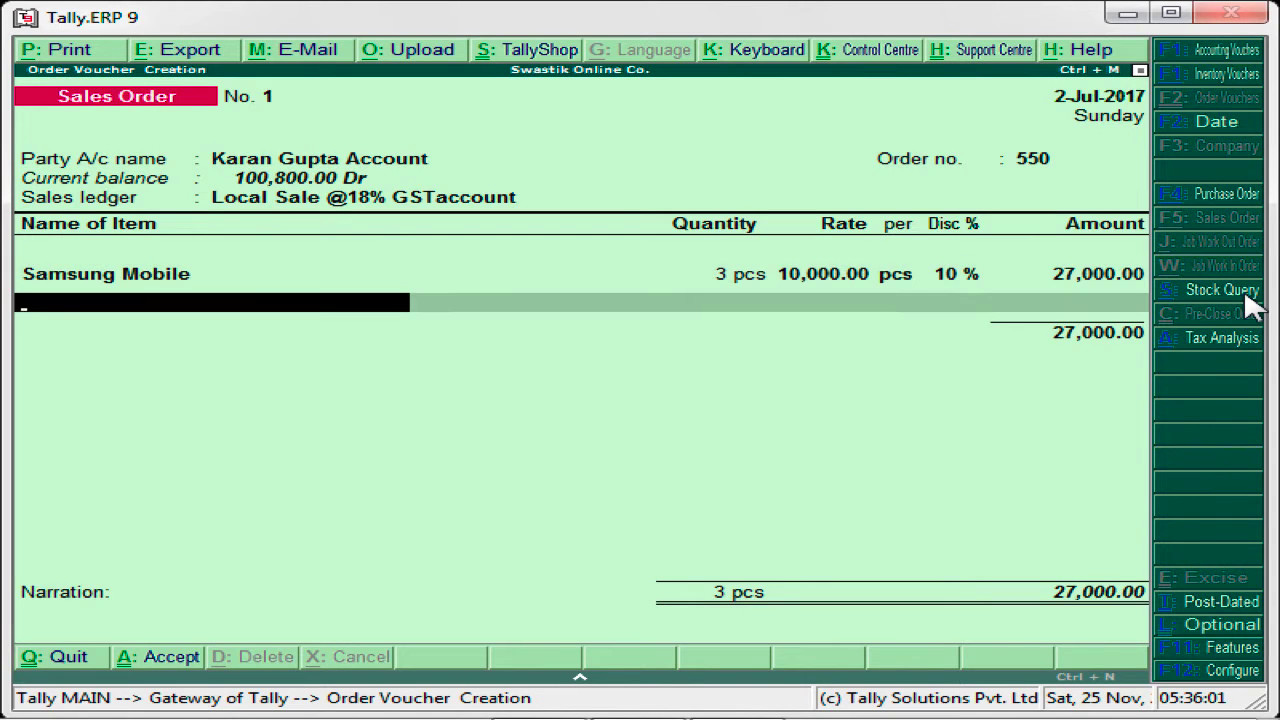
Step: Add Apple I-Phone as the second stock item of the order
{"action": "type", "text": "S"}
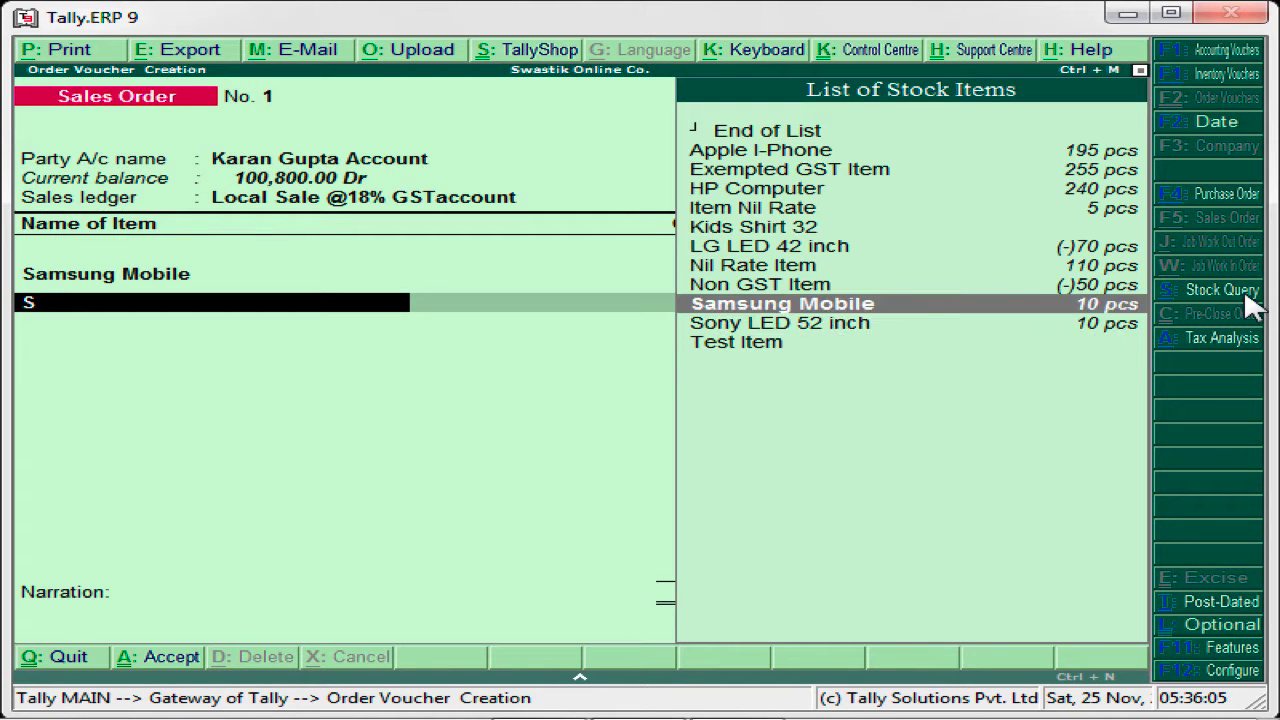
{"action": "key", "text": "Up"}
{"action": "key", "text": "Up"}
{"action": "key", "text": "Up"}
{"action": "key", "text": "Up"}
{"action": "key", "text": "Up"}
{"action": "key", "text": "Up"}
{"action": "key", "text": "Up"}
{"action": "key", "text": "Up"}
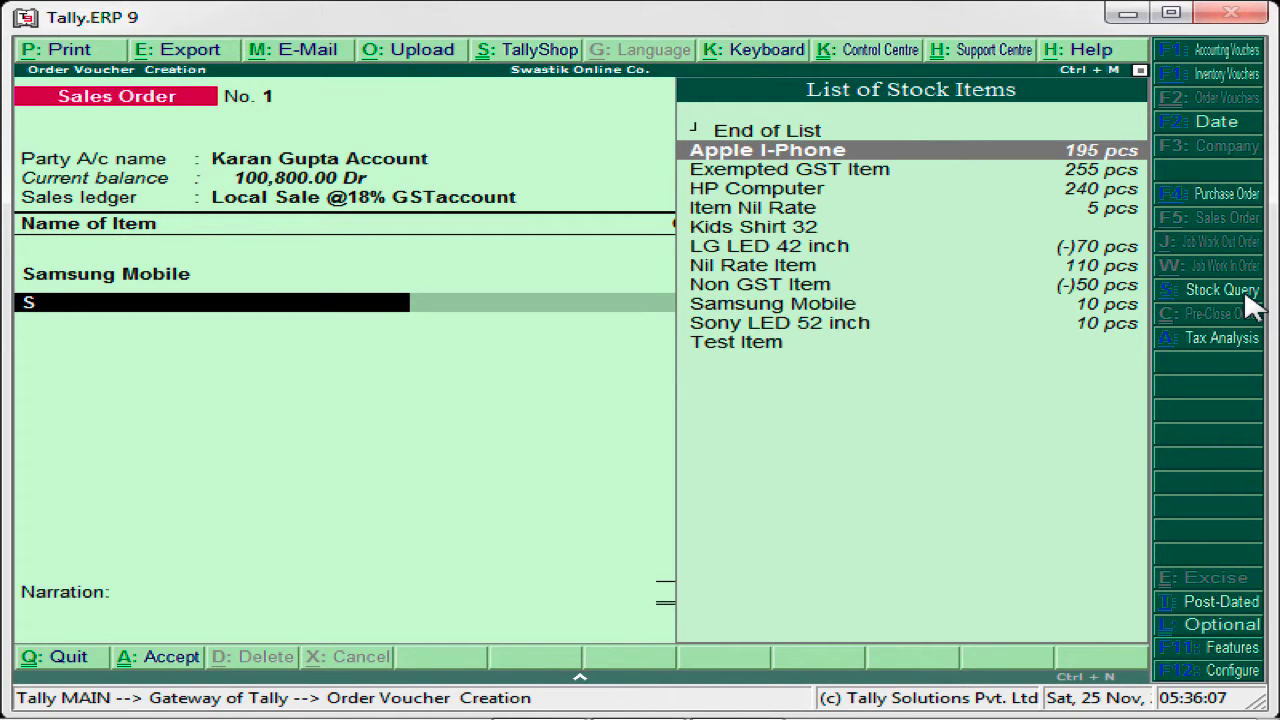
{"action": "key", "text": "Return"}
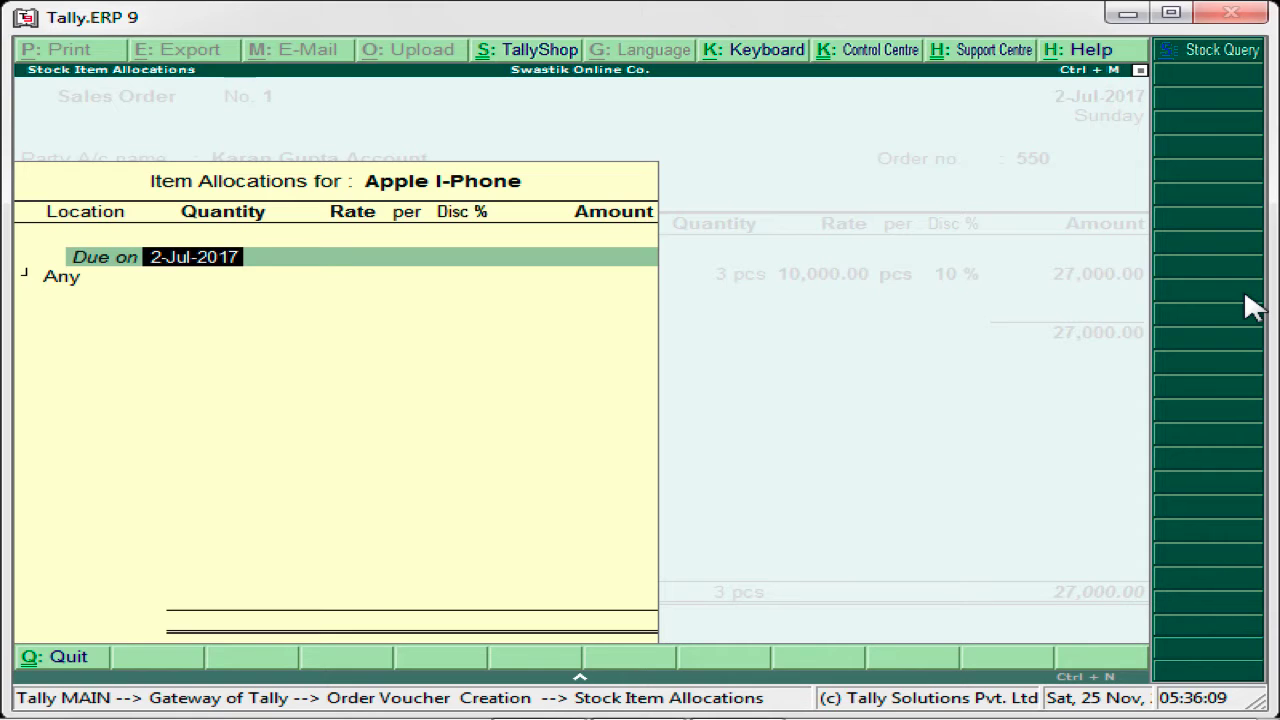
Step: Keep the Apple I-Phone due date of 2-Jul-2017 and allocate 10 pcs from Main Location
{"action": "key", "text": "Return"}
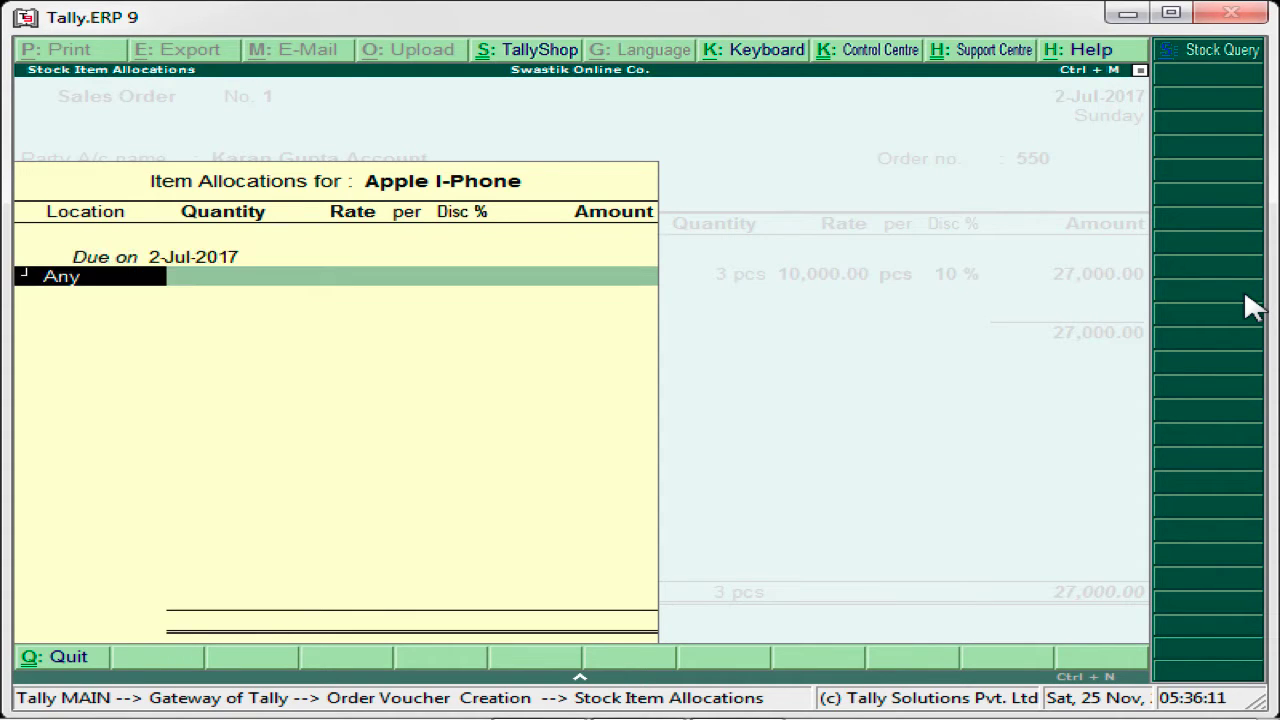
{"action": "type", "text": "M"}
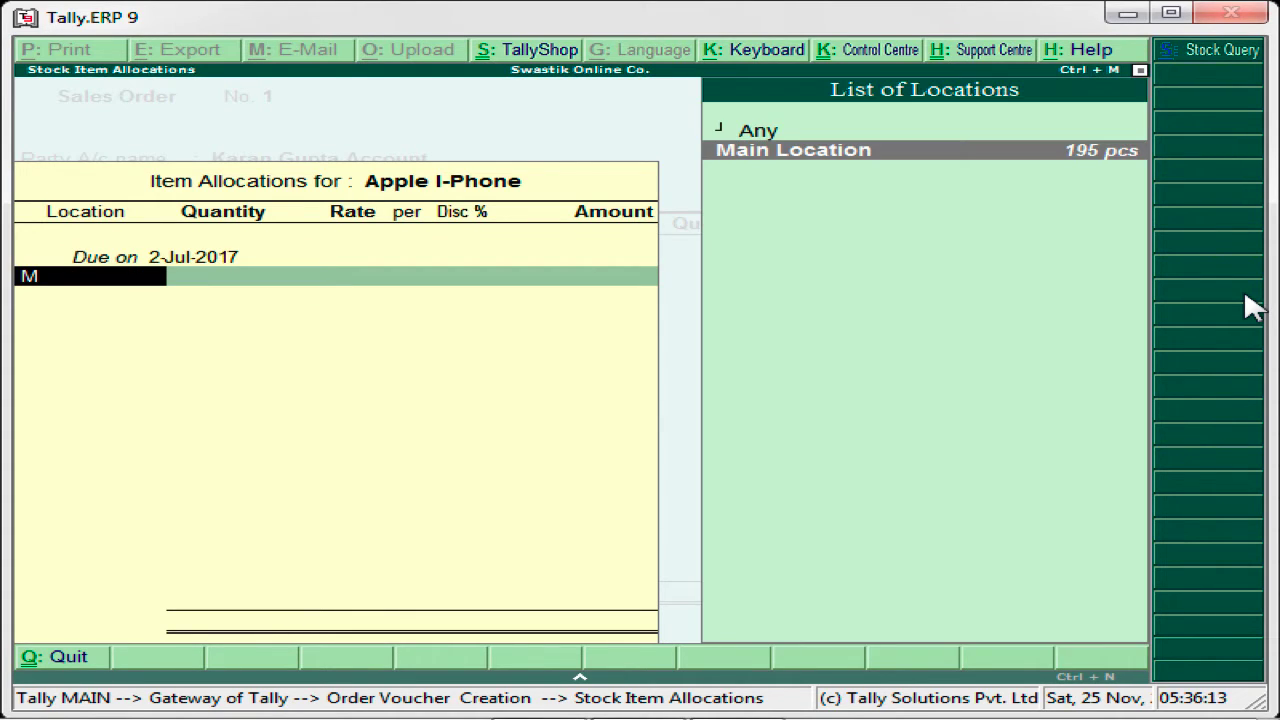
{"action": "key", "text": "Return"}
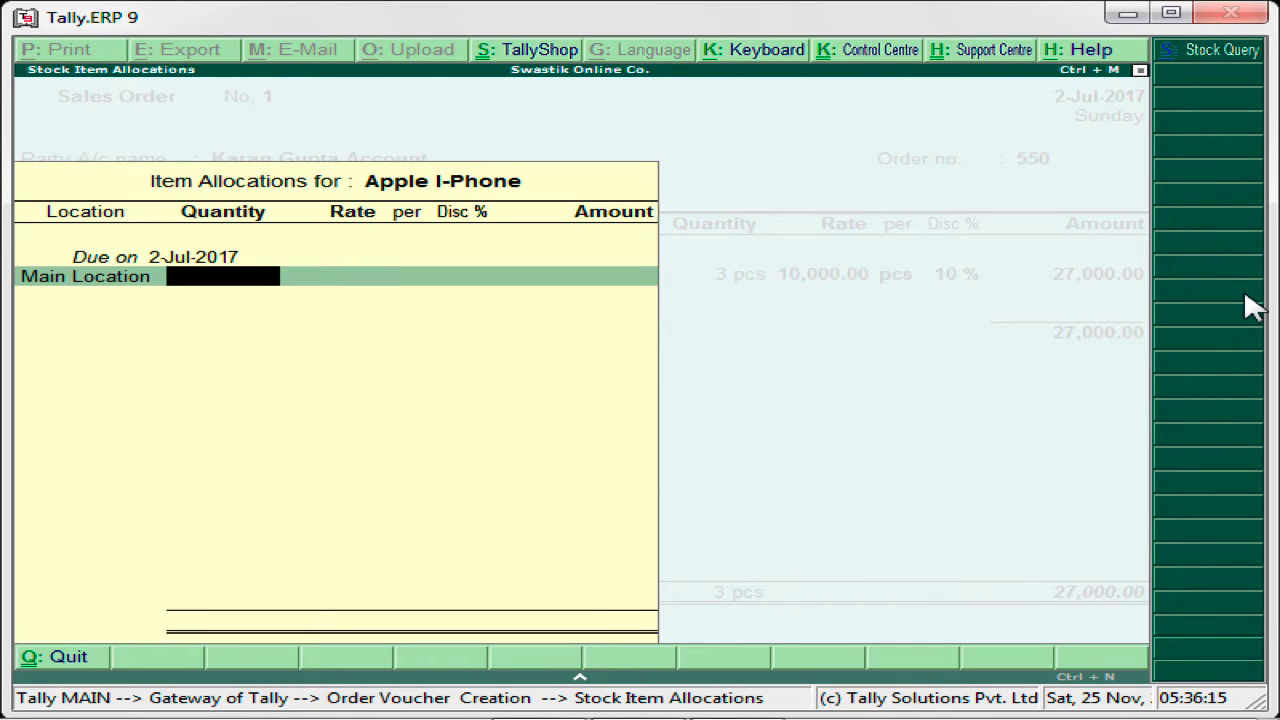
{"action": "type", "text": "10"}
{"action": "key", "text": "Return"}
Step: Use a rate of 12,000 per pcs with a 5% discount for Apple I-Phone and end the item list
{"action": "key", "text": "Return"}
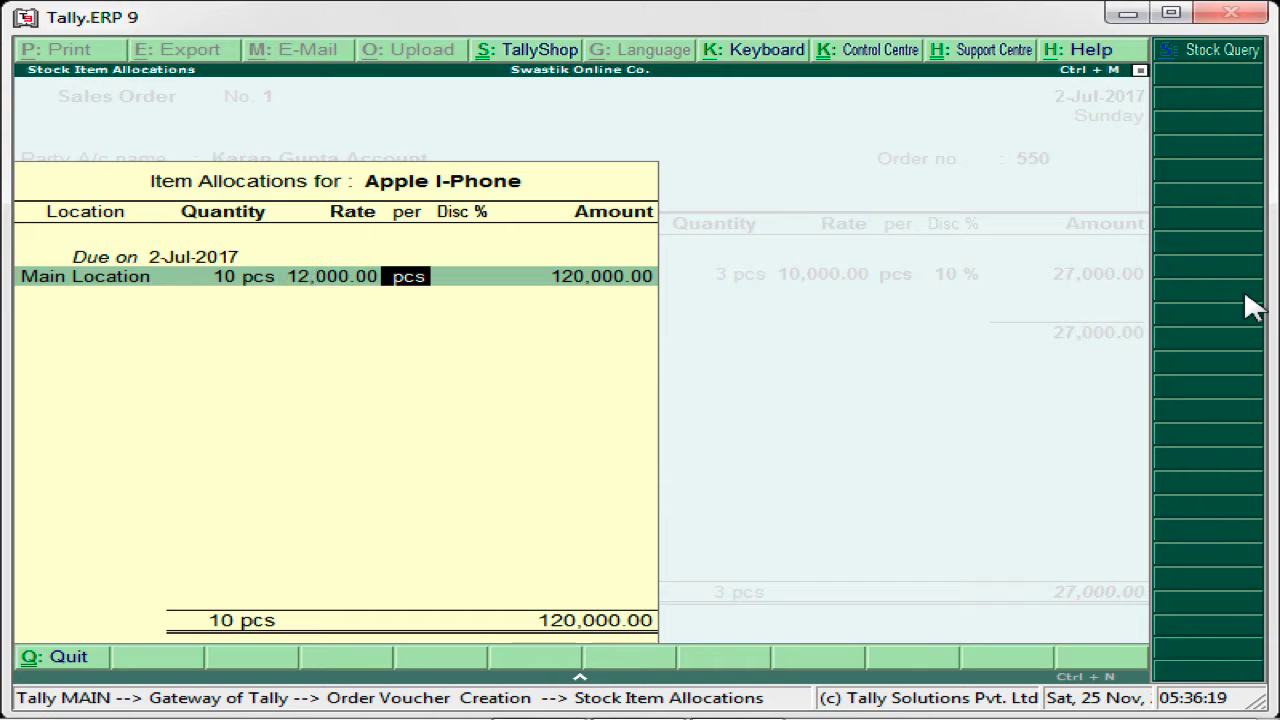
{"action": "key", "text": "Return"}
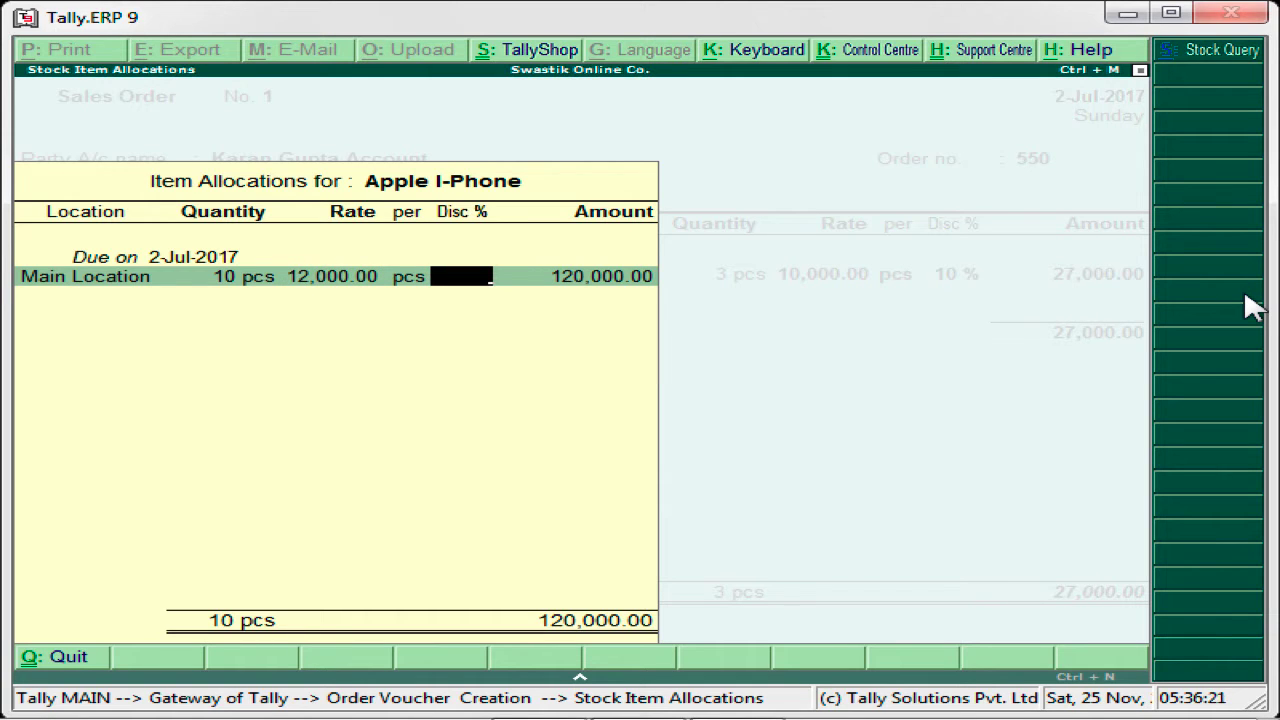
{"action": "type", "text": "5"}
{"action": "key", "text": "Return"}
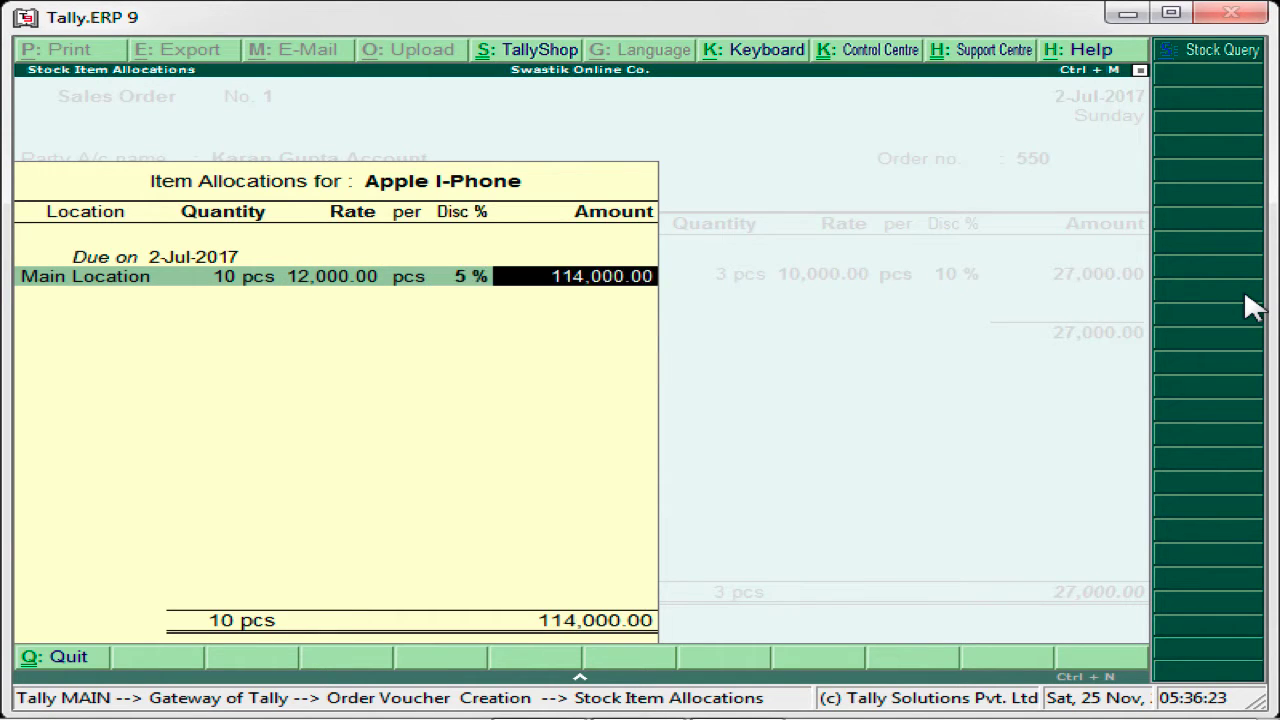
{"action": "key", "text": "Return"}
{"action": "key", "text": "Return"}
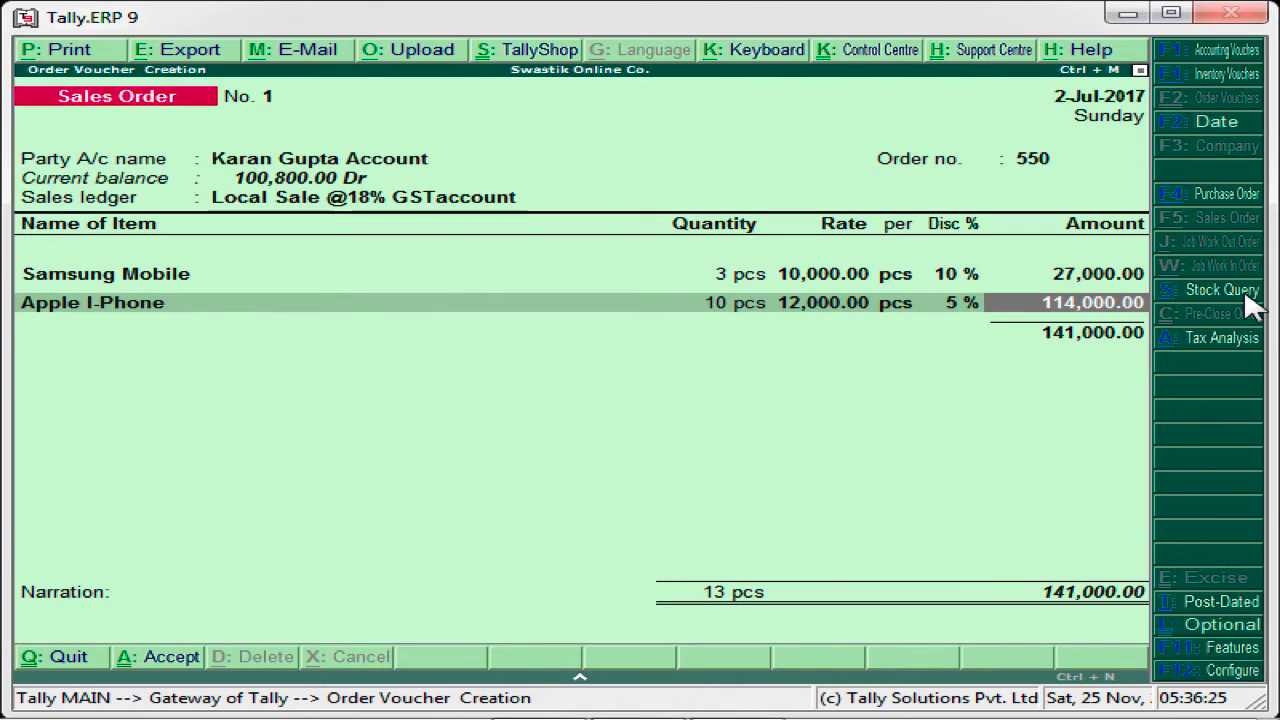
{"action": "key", "text": "Return"}
{"action": "key", "text": "Return"}
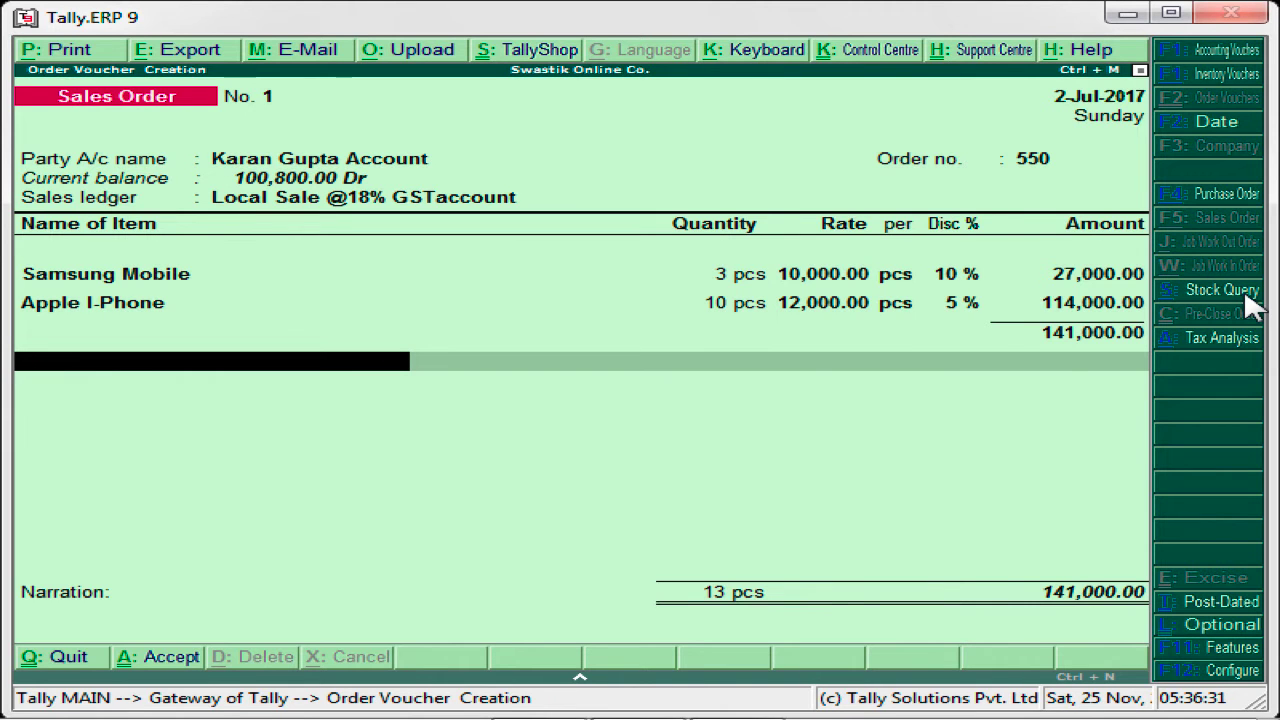
Step: Add the Ouput CGST @9% Account ledger below the sales order's items and keep its calculated tax amount
{"action": "type", "text": "Ou"}
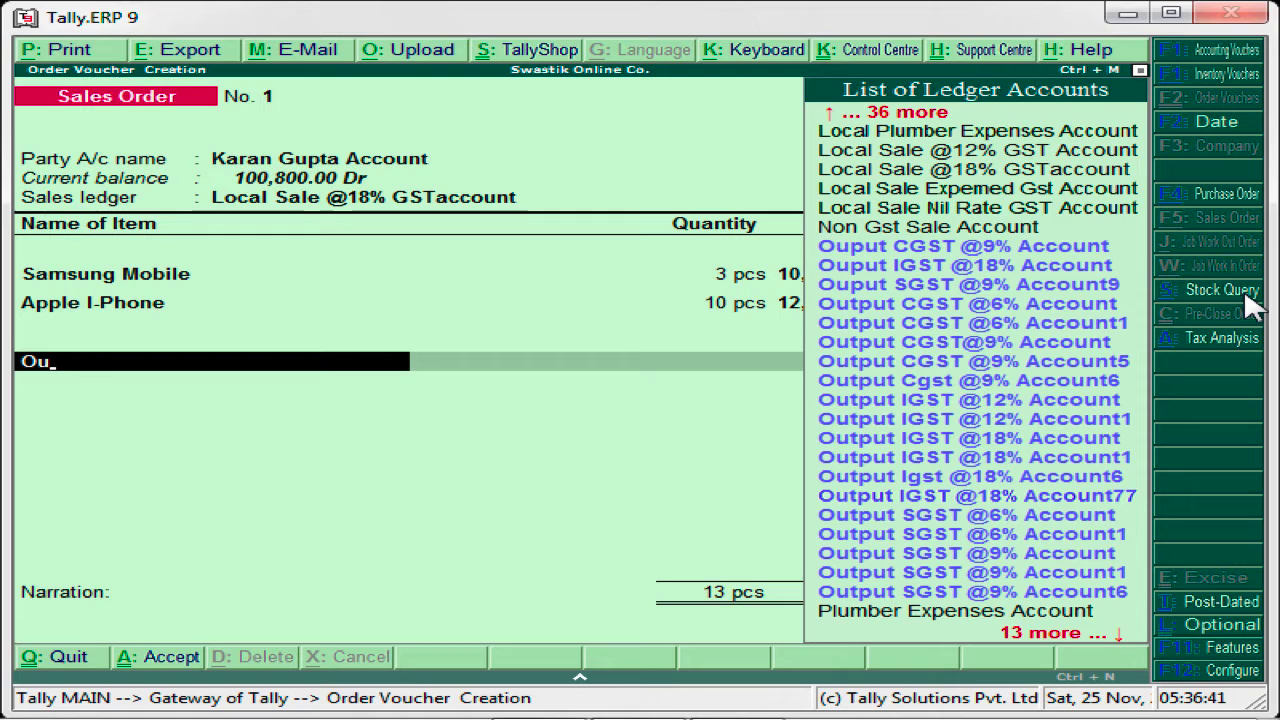
{"action": "key", "text": "Up"}
{"action": "key", "text": "Up"}
{"action": "key", "text": "Up"}
{"action": "key", "text": "Up"}
{"action": "key", "text": "Up"}
{"action": "key", "text": "Up"}
{"action": "key", "text": "Up"}
{"action": "key", "text": "Up"}
{"action": "key", "text": "Up"}
{"action": "key", "text": "Up"}
{"action": "key", "text": "Up"}
{"action": "key", "text": "Up"}
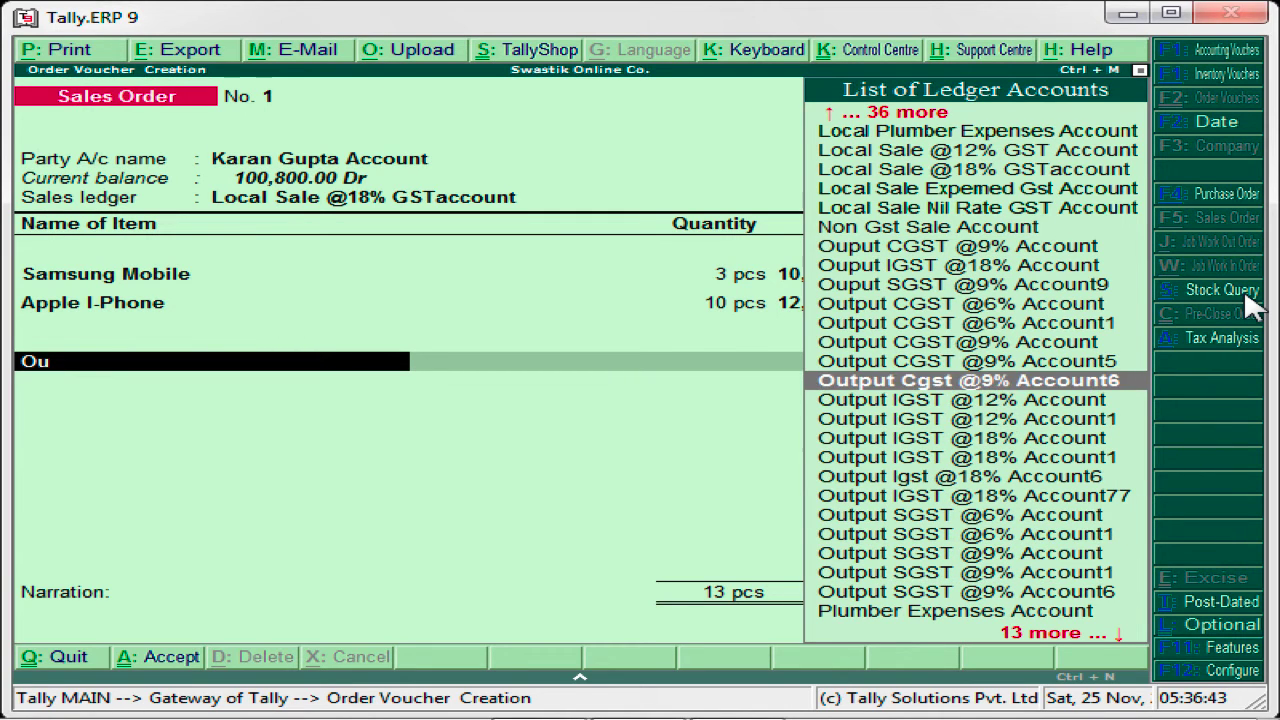
{"action": "key", "text": "Up"}
{"action": "key", "text": "Up"}
{"action": "key", "text": "Up"}
{"action": "key", "text": "Up"}
{"action": "key", "text": "Up"}
{"action": "key", "text": "Up"}
{"action": "key", "text": "Up"}
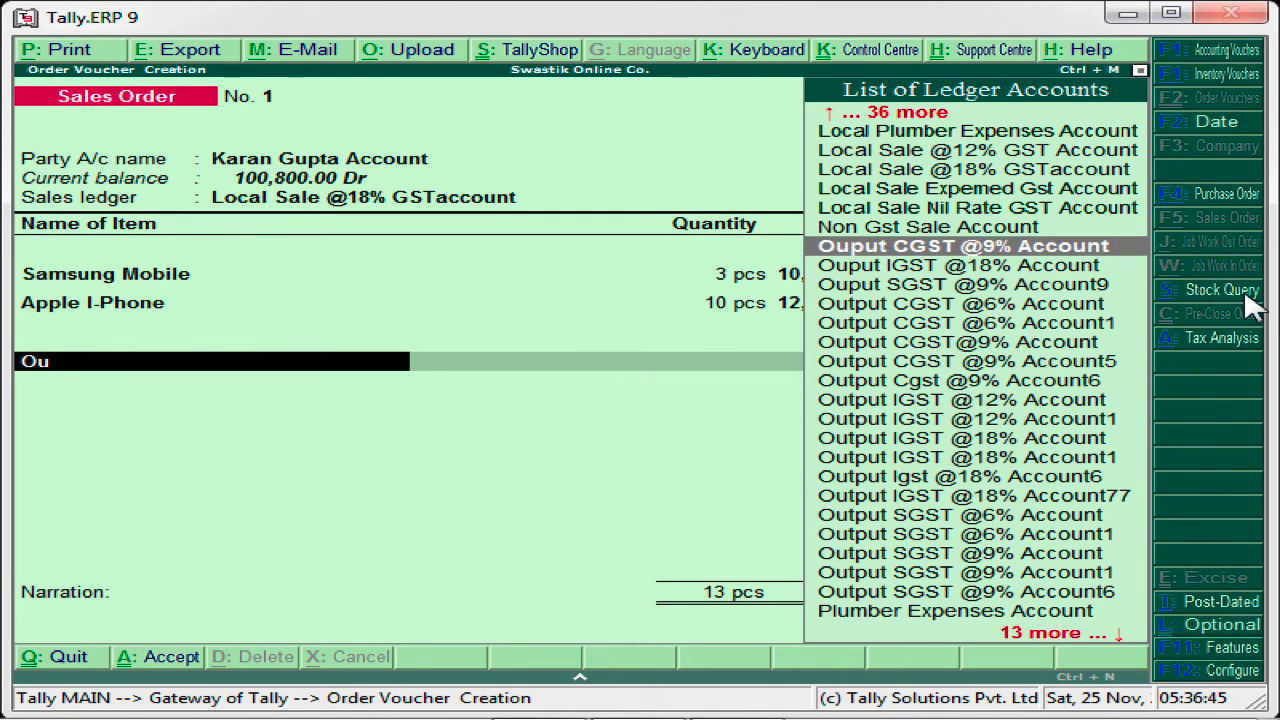
{"action": "key", "text": "Return"}
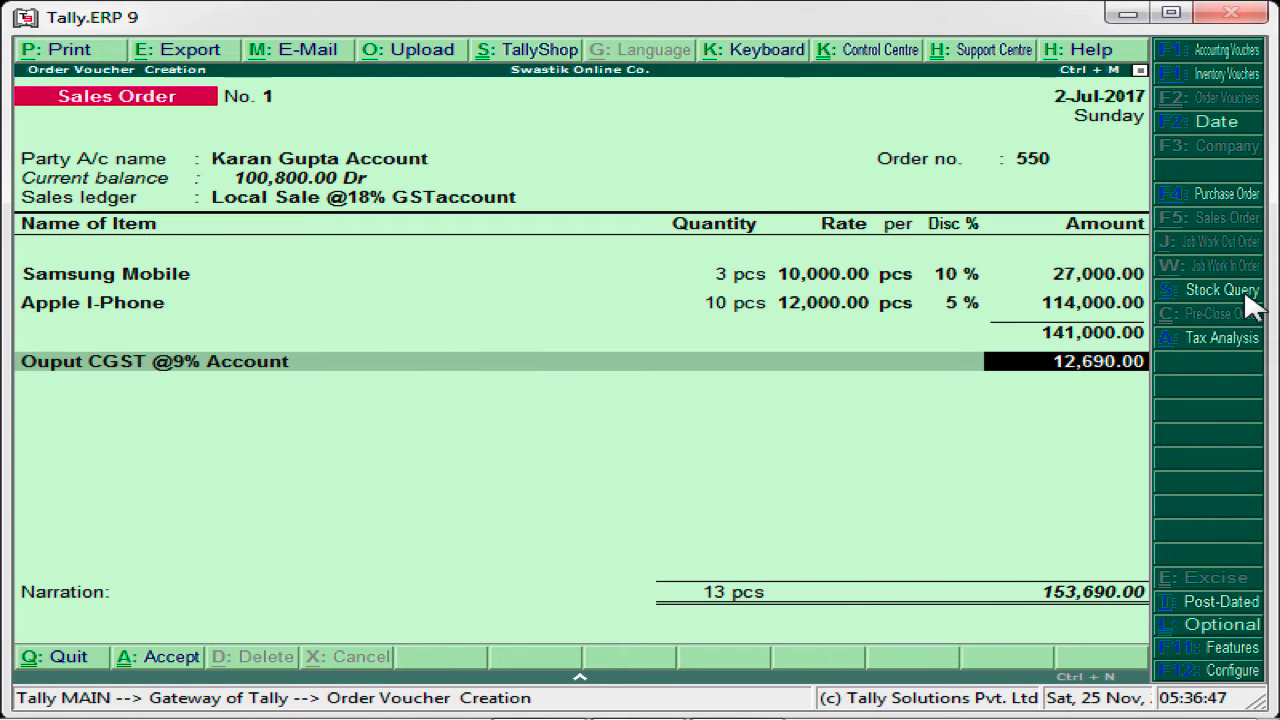
{"action": "key", "text": "Return"}
Step: Add the Ouput SGST @9% Account9 ledger below the CGST line and keep its calculated tax amount
{"action": "type", "text": "Ou"}
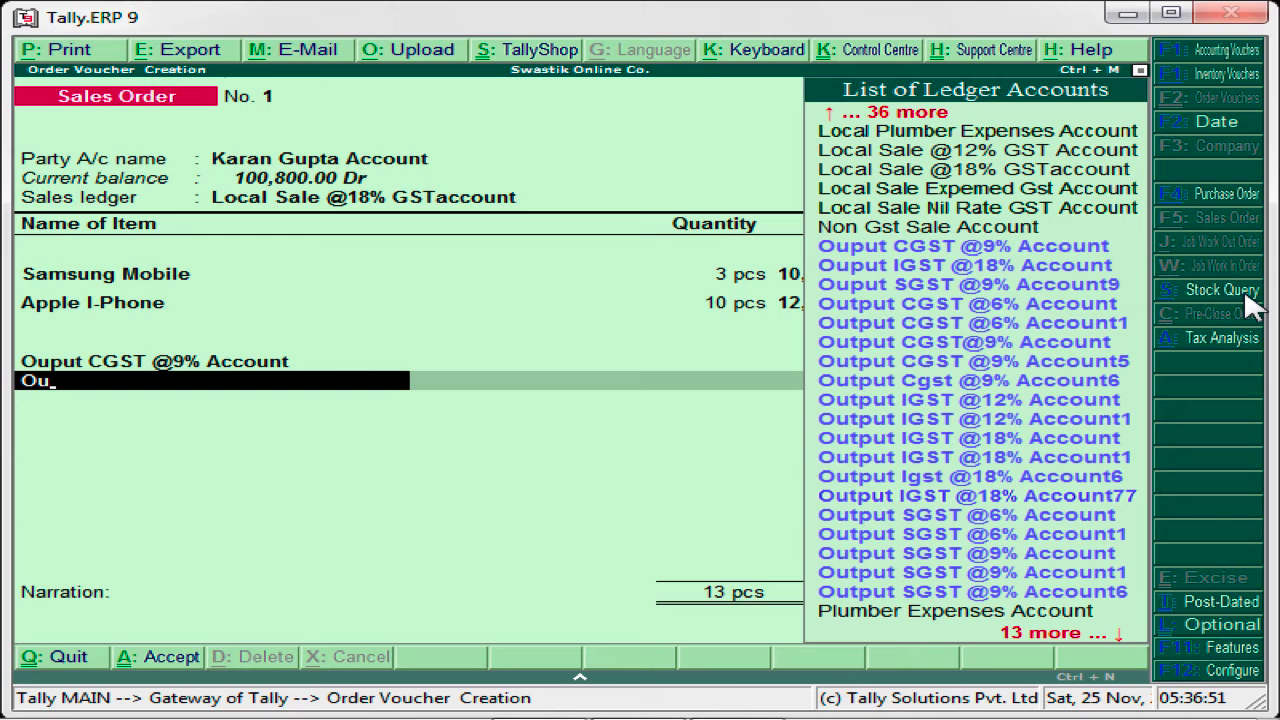
{"action": "key", "text": "Down"}
{"action": "key", "text": "Down"}
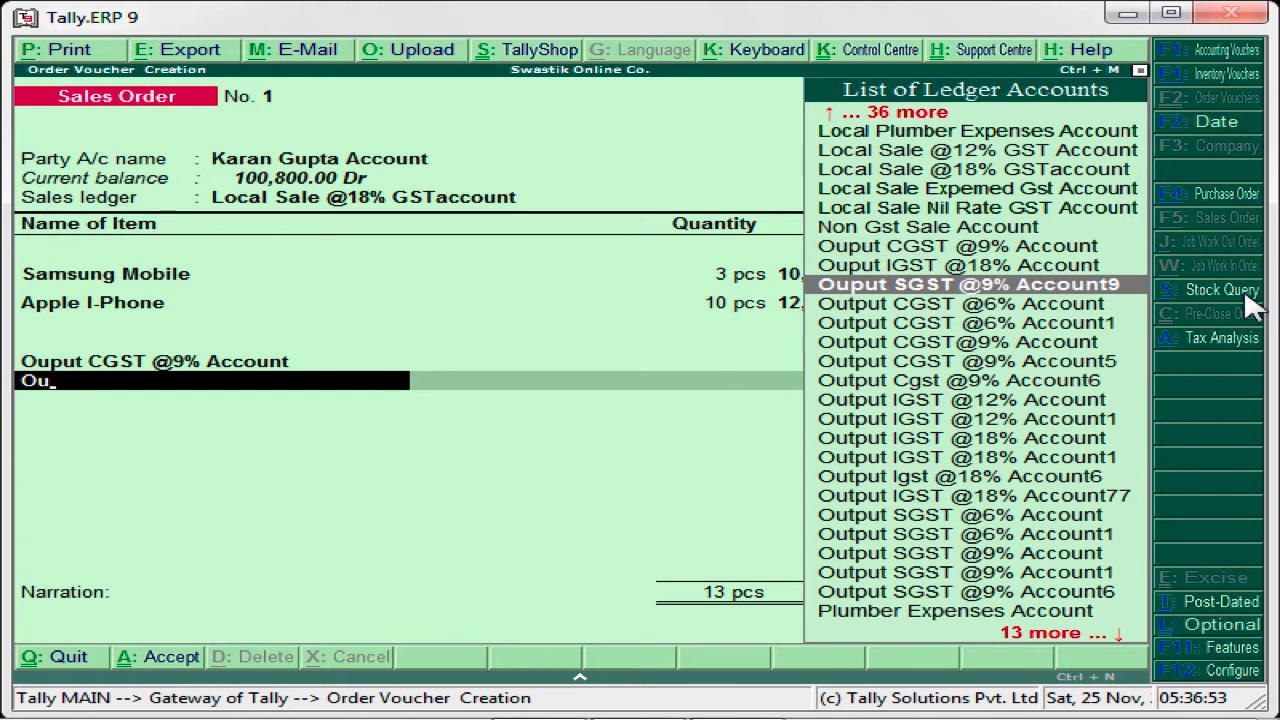
{"action": "key", "text": "Return"}
{"action": "key", "text": "Return"}
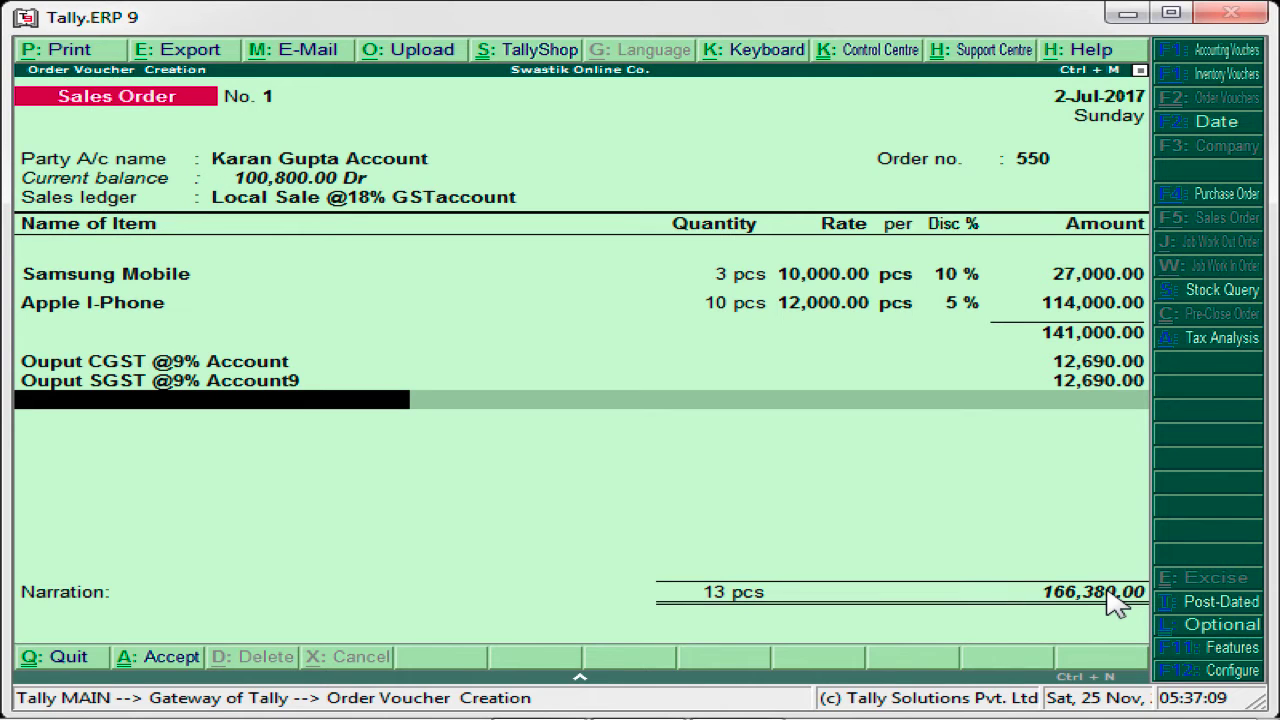
Step: End the ledger list, save the sales order without a narration and leave order voucher creation
{"action": "key", "text": "Return"}
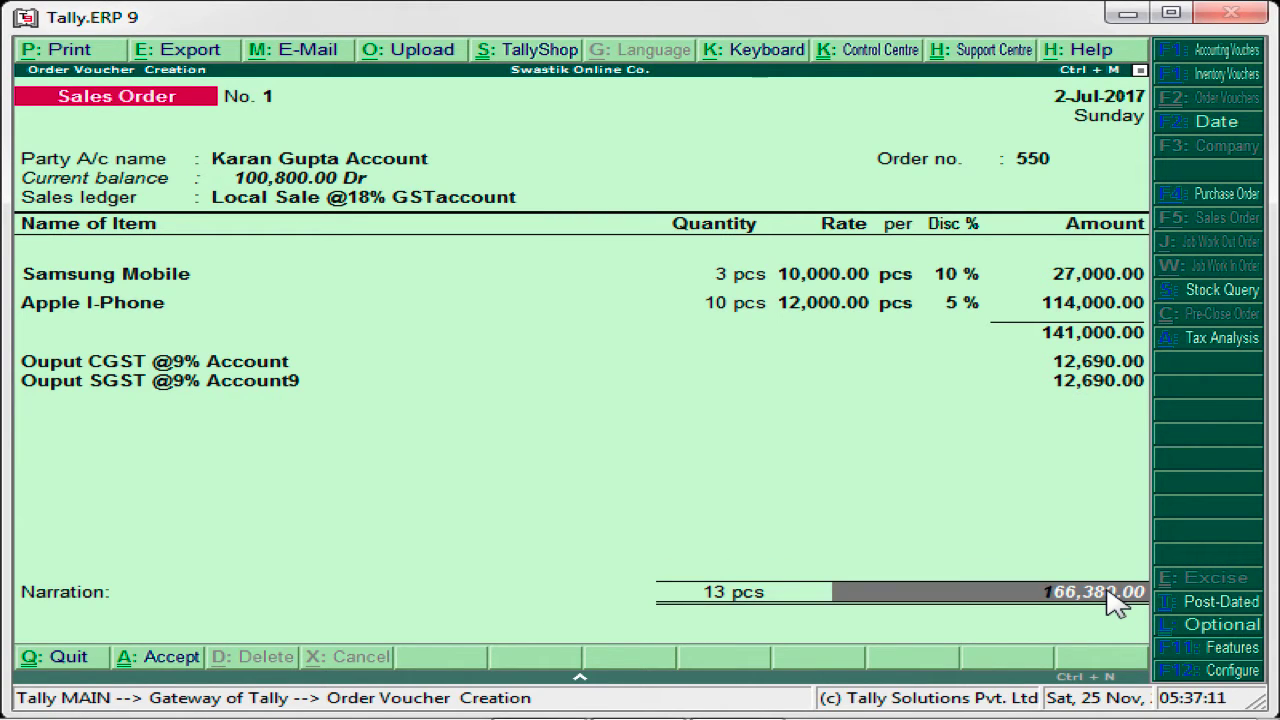
{"action": "key", "text": "Return"}
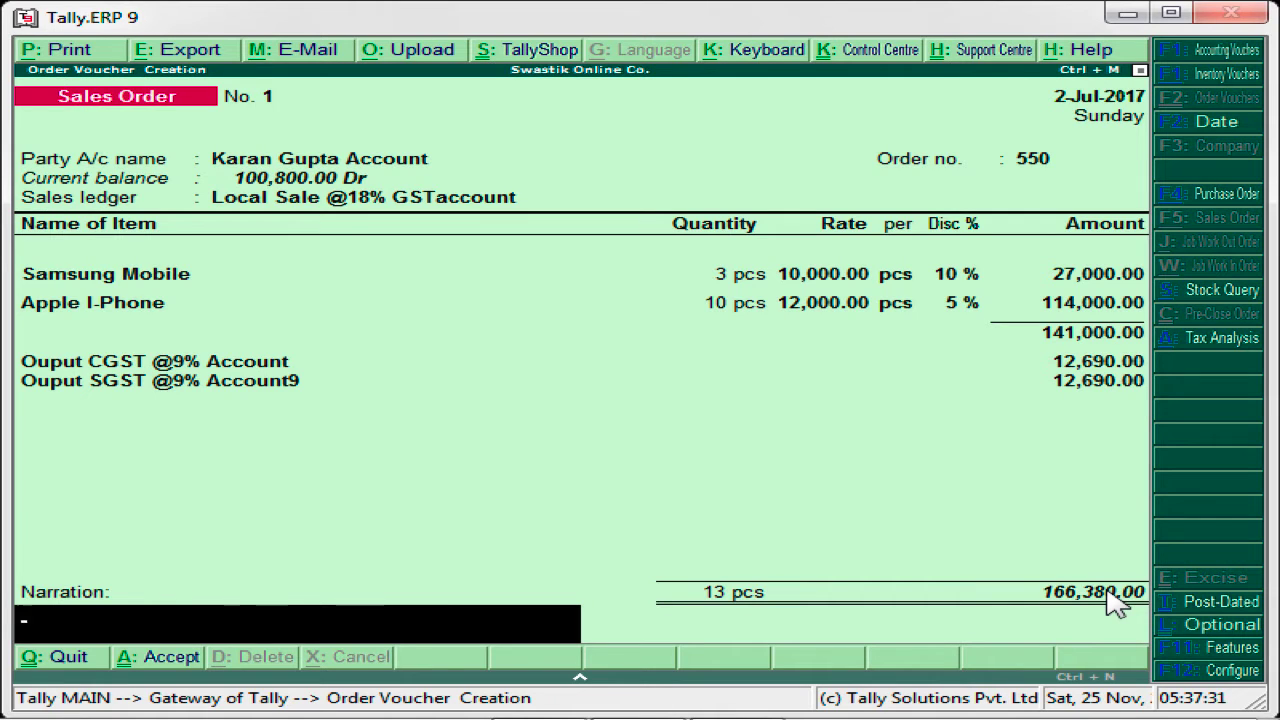
{"action": "key", "text": "Return"}
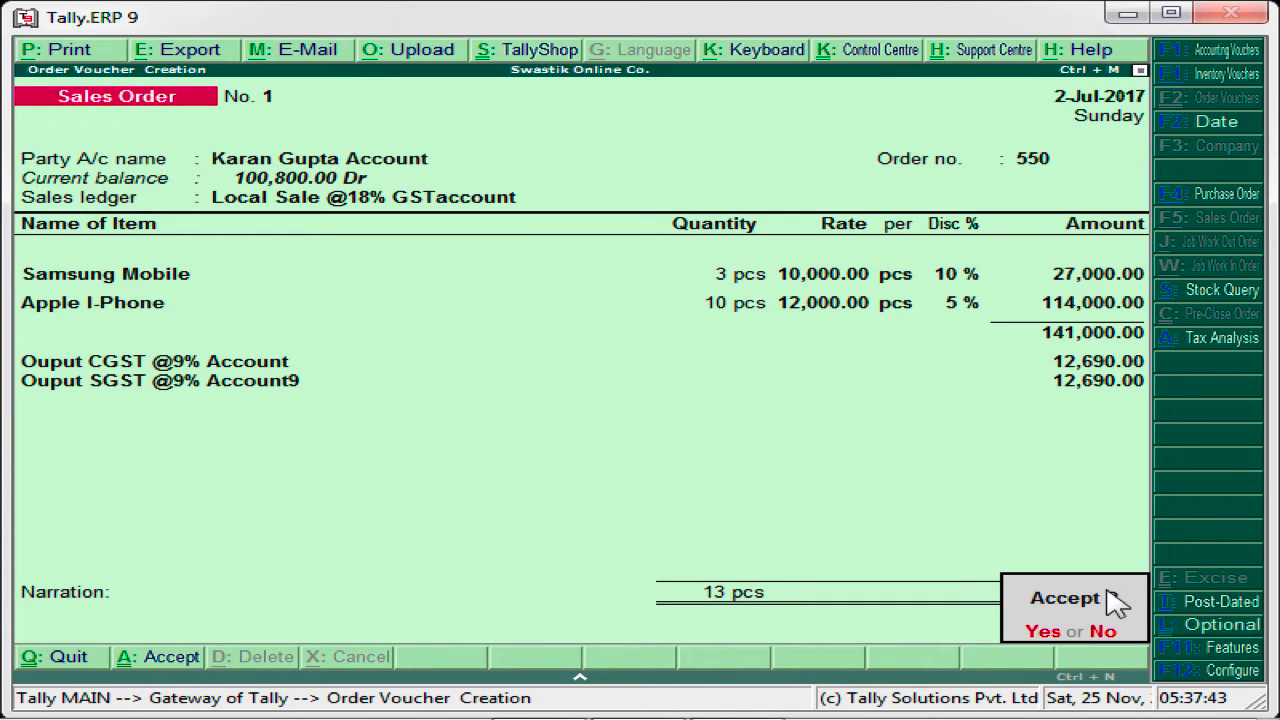
{"action": "key", "text": "Return"}
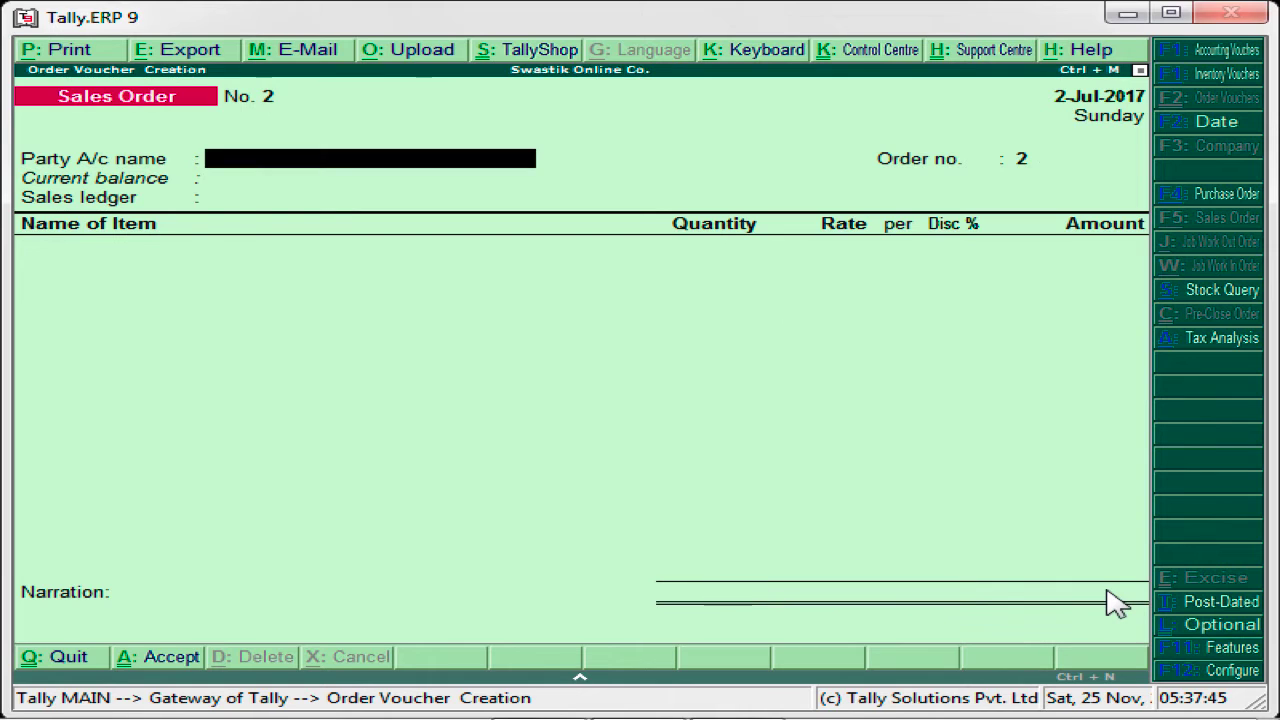
{"action": "key", "text": "Escape"}
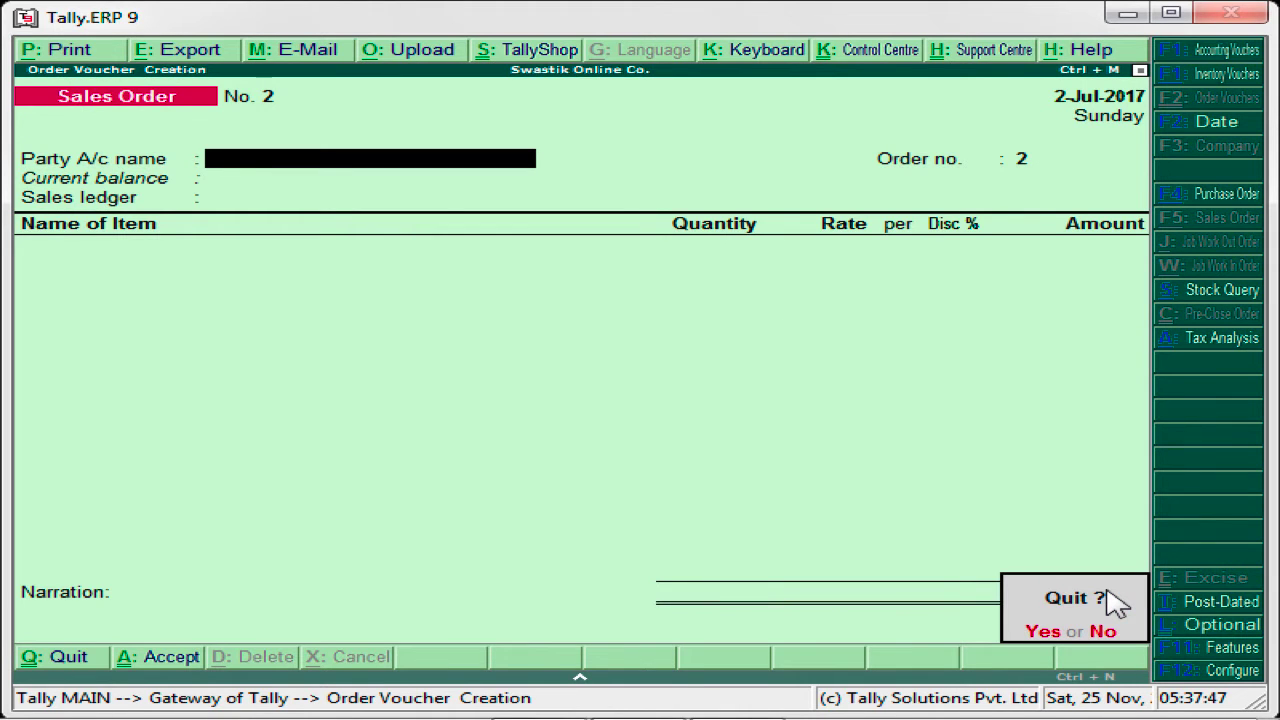
{"action": "key", "text": "Return"}
Step: Examine the voucher entries in the customer's ledger account, and return to the Gateway of Tally
{"action": "key", "text": "Down"}
{"action": "key", "text": "Down"}
{"action": "key", "text": "Down"}
{"action": "key", "text": "Down"}
{"action": "key", "text": "Down"}
{"action": "key", "text": "Down"}
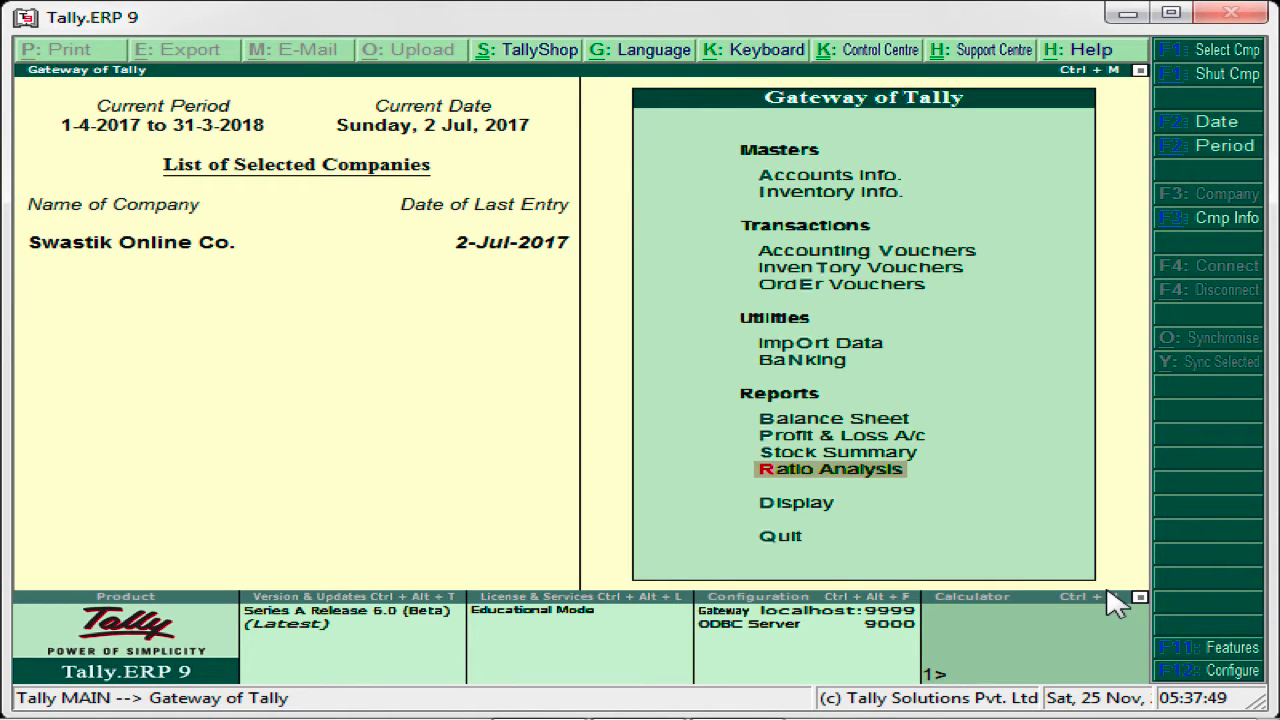
{"action": "key", "text": "Down"}
{"action": "key", "text": "Return"}
{"action": "key", "text": "Down"}
{"action": "key", "text": "Down"}
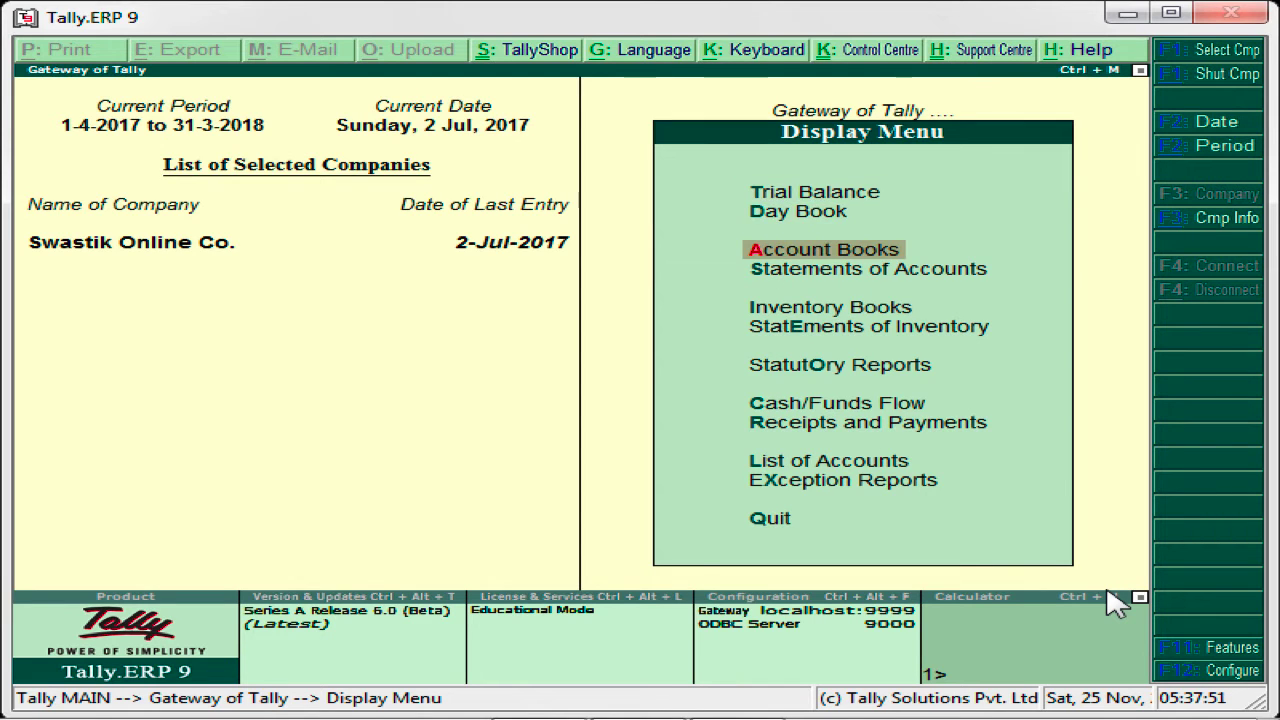
{"action": "key", "text": "Return"}
{"action": "key", "text": "Down"}
{"action": "key", "text": "Return"}
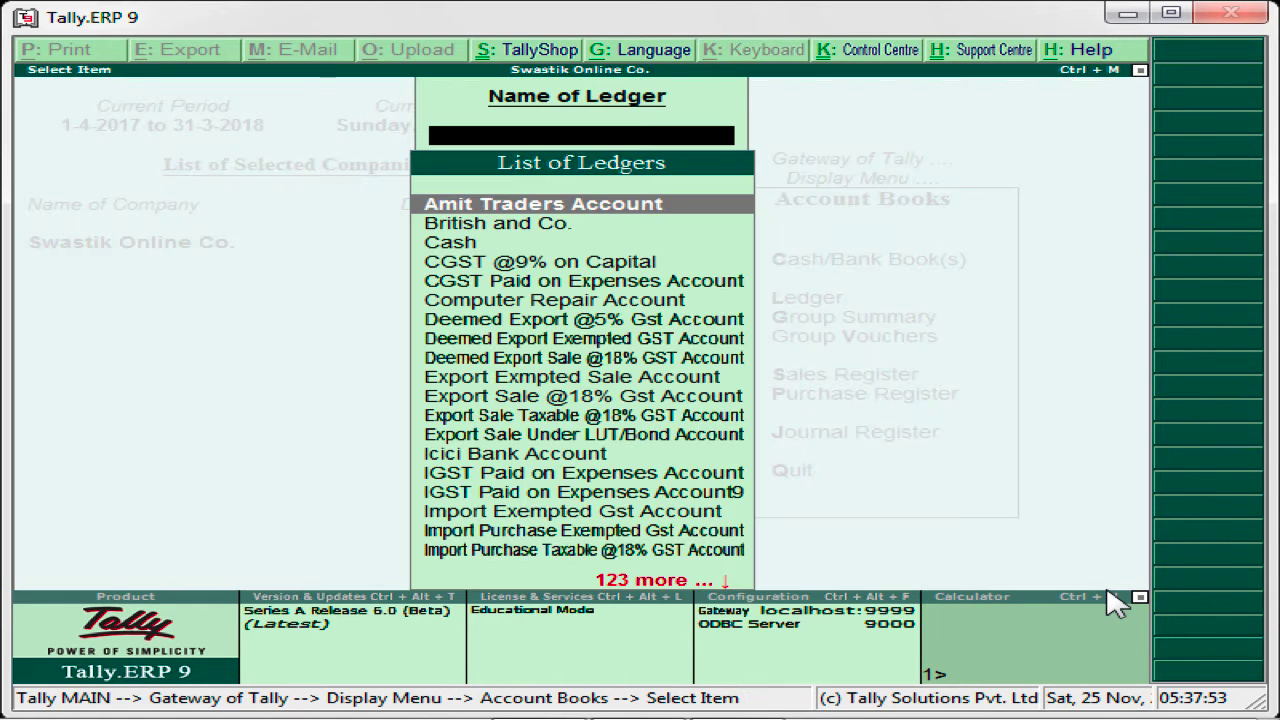
{"action": "type", "text": "Kar"}
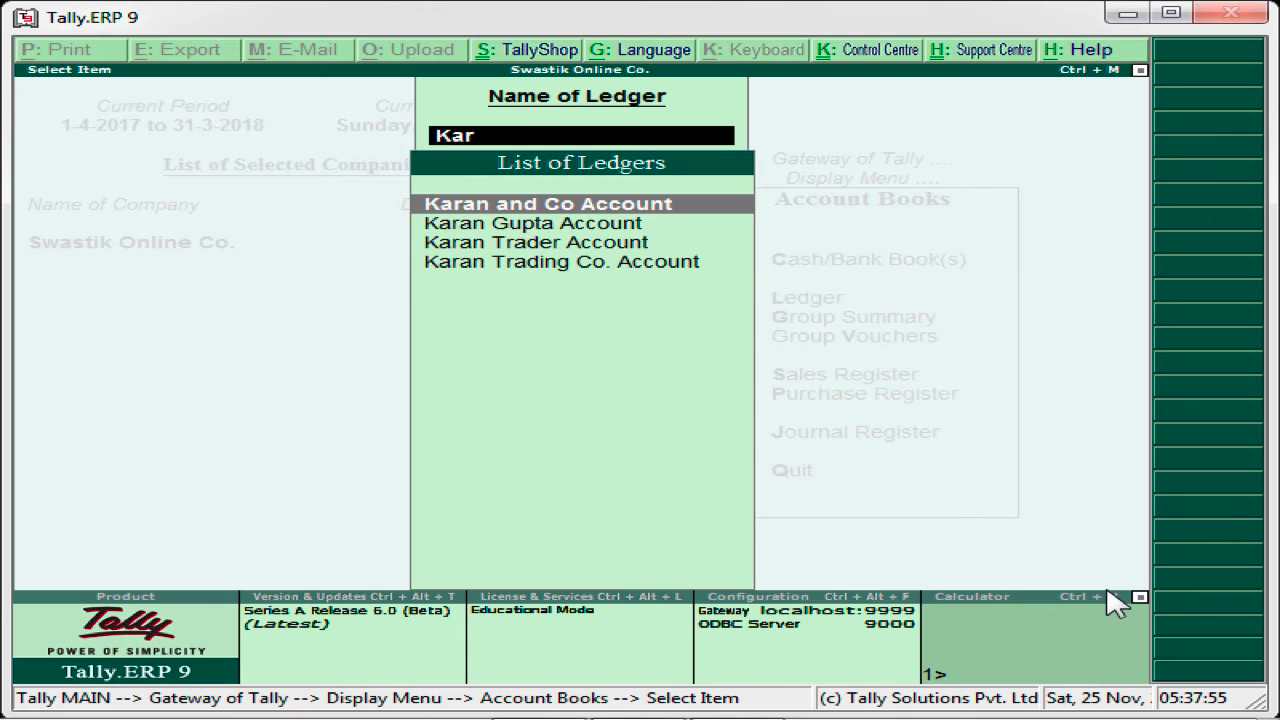
{"action": "key", "text": "Down"}
{"action": "key", "text": "Return"}
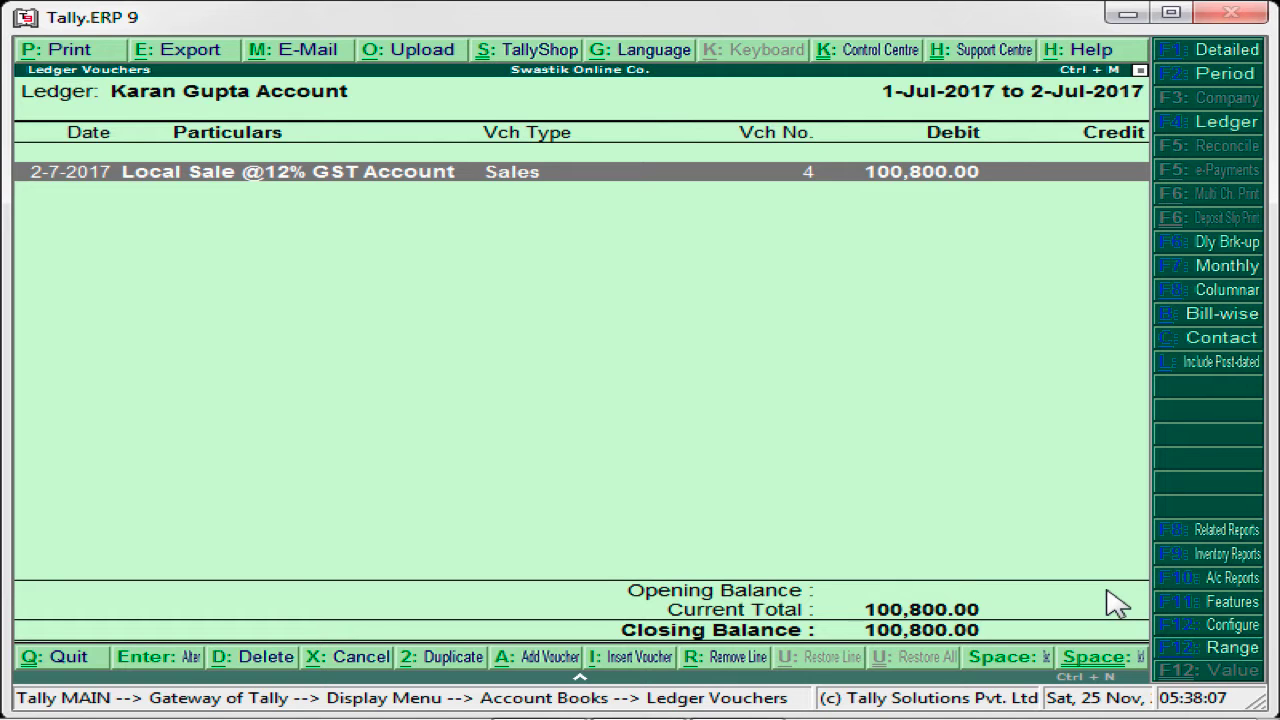
{"action": "key", "text": "Escape"}
{"action": "key", "text": "Escape"}
{"action": "key", "text": "Escape"}
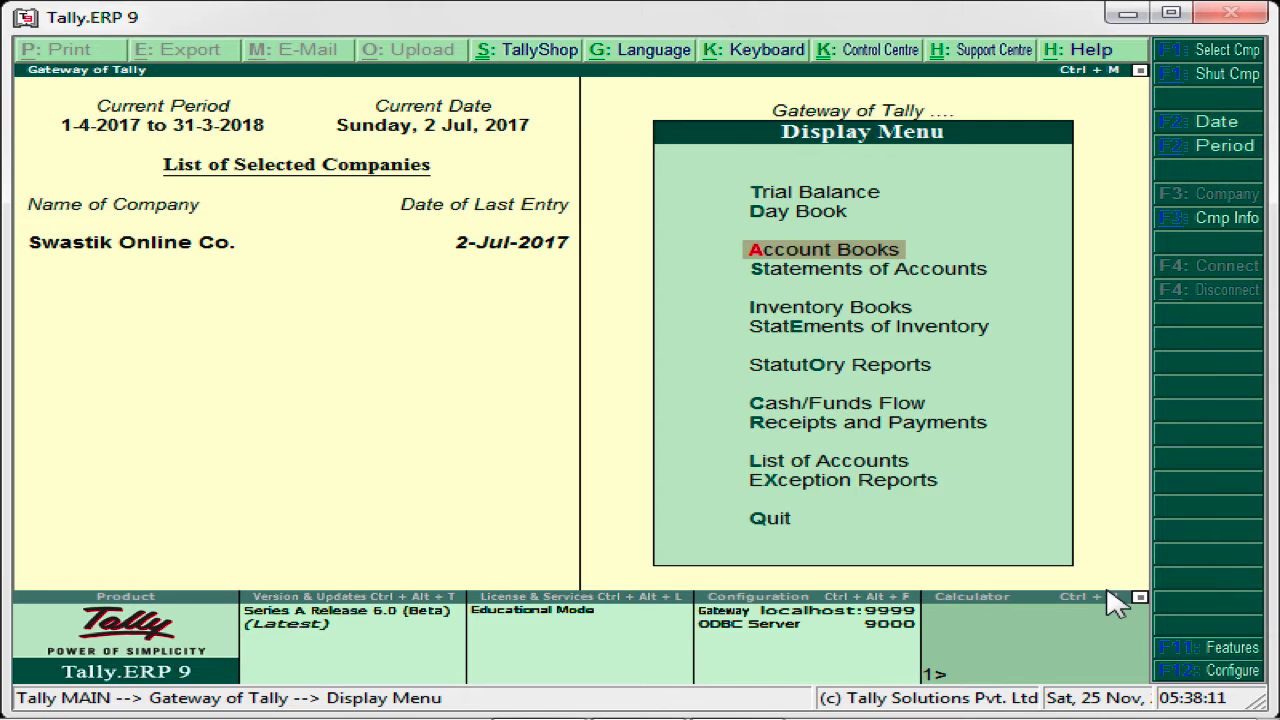
{"action": "key", "text": "Escape"}
Step: Start a new Delivery Note inventory voucher
{"action": "key", "text": "Up"}
{"action": "key", "text": "Up"}
{"action": "key", "text": "Up"}
{"action": "key", "text": "Up"}
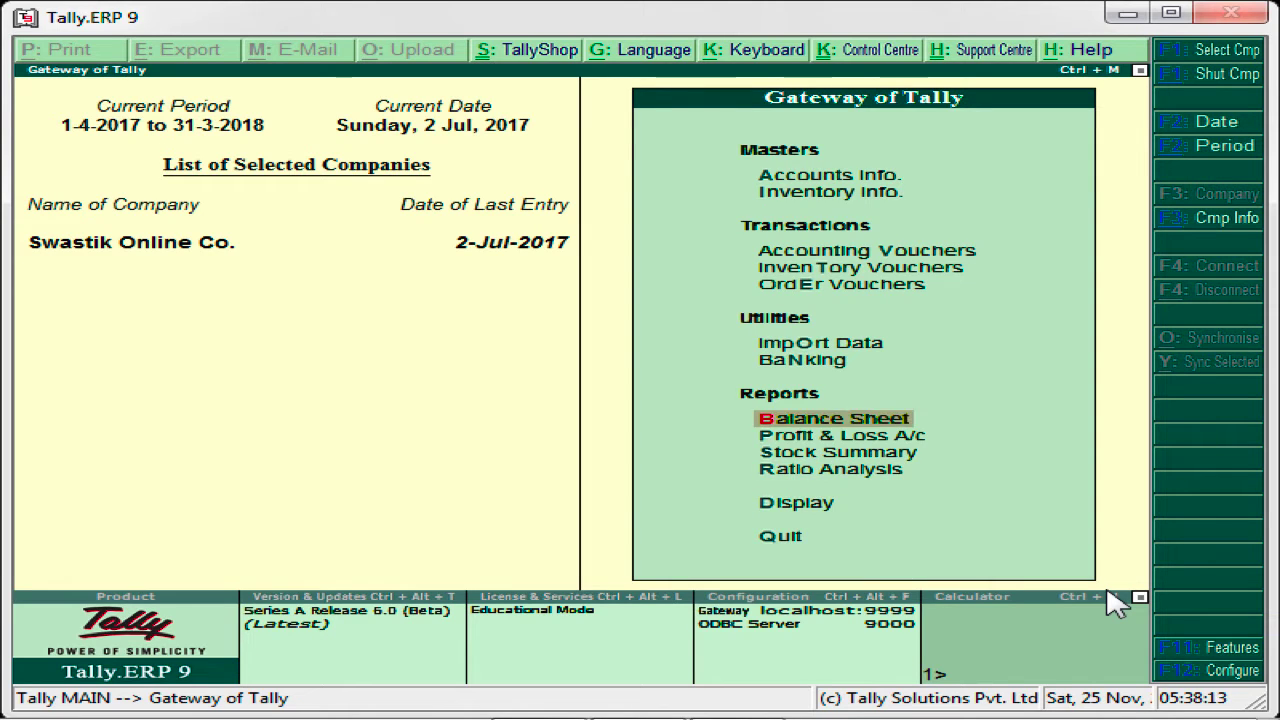
{"action": "key", "text": "Up"}
{"action": "key", "text": "Up"}
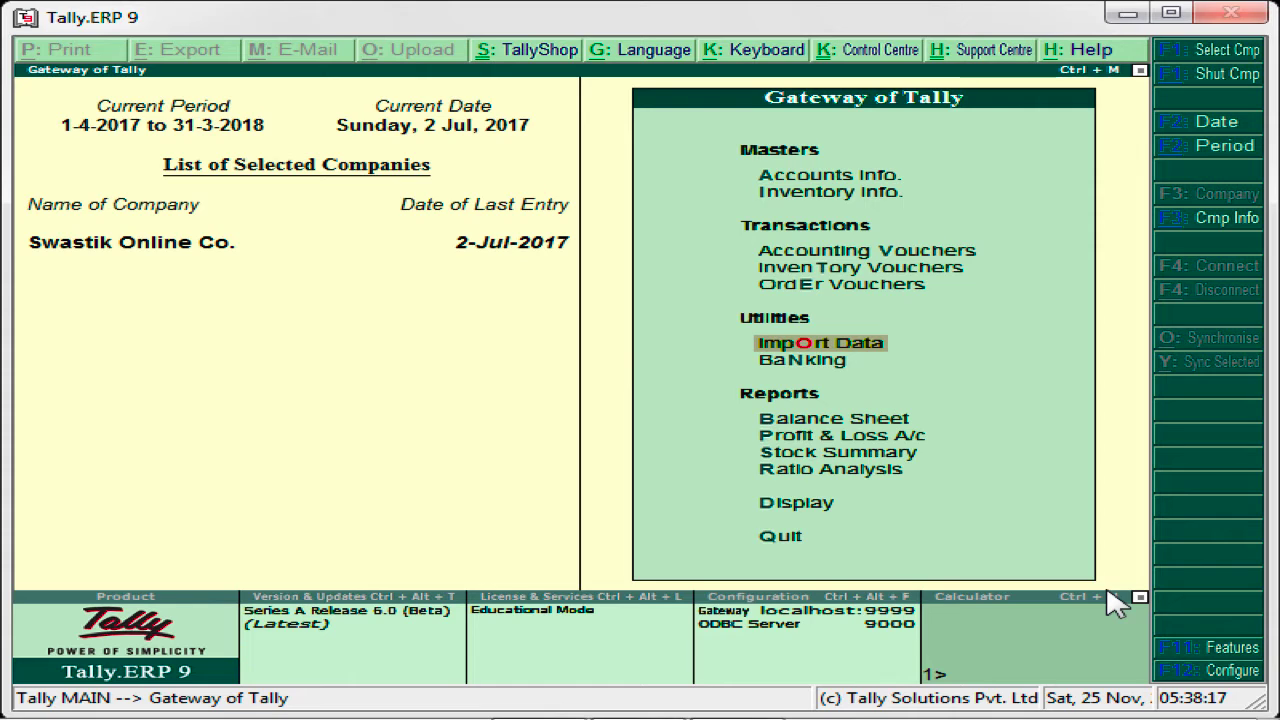
{"action": "key", "text": "Up"}
{"action": "key", "text": "Up"}
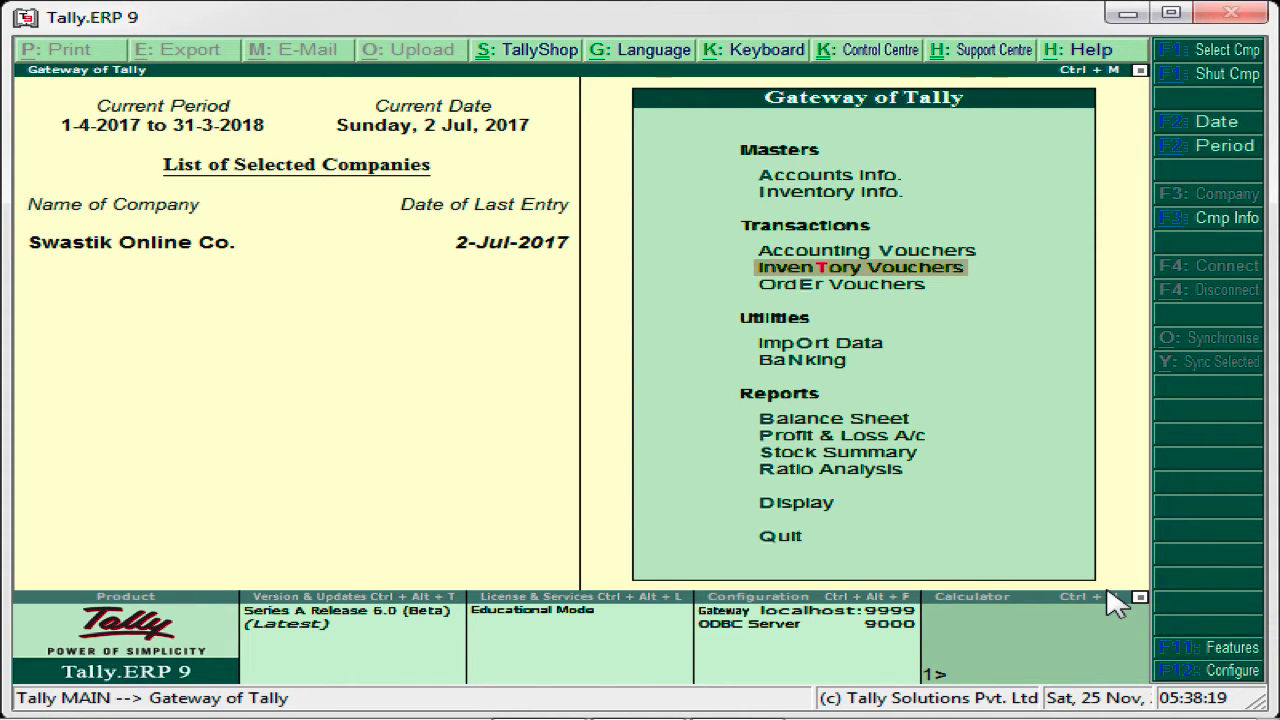
{"action": "key", "text": "Return"}
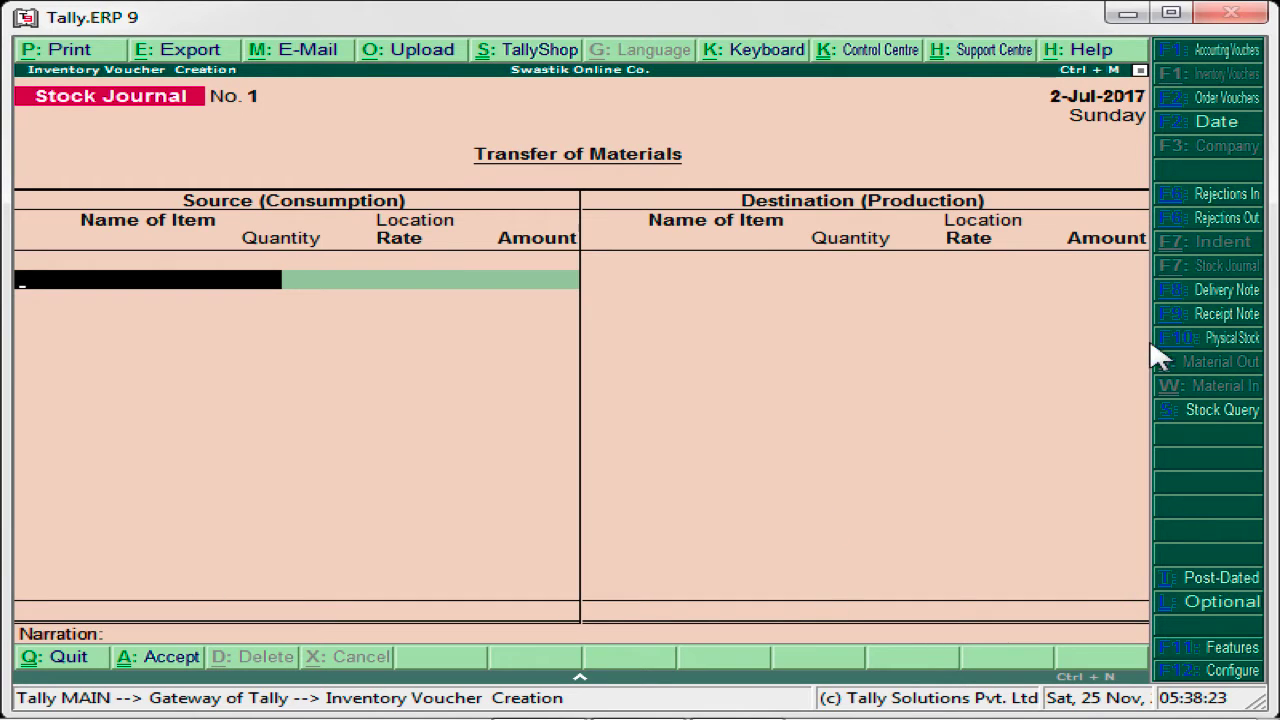
{"action": "left_click", "coordinate": [1229, 291]}
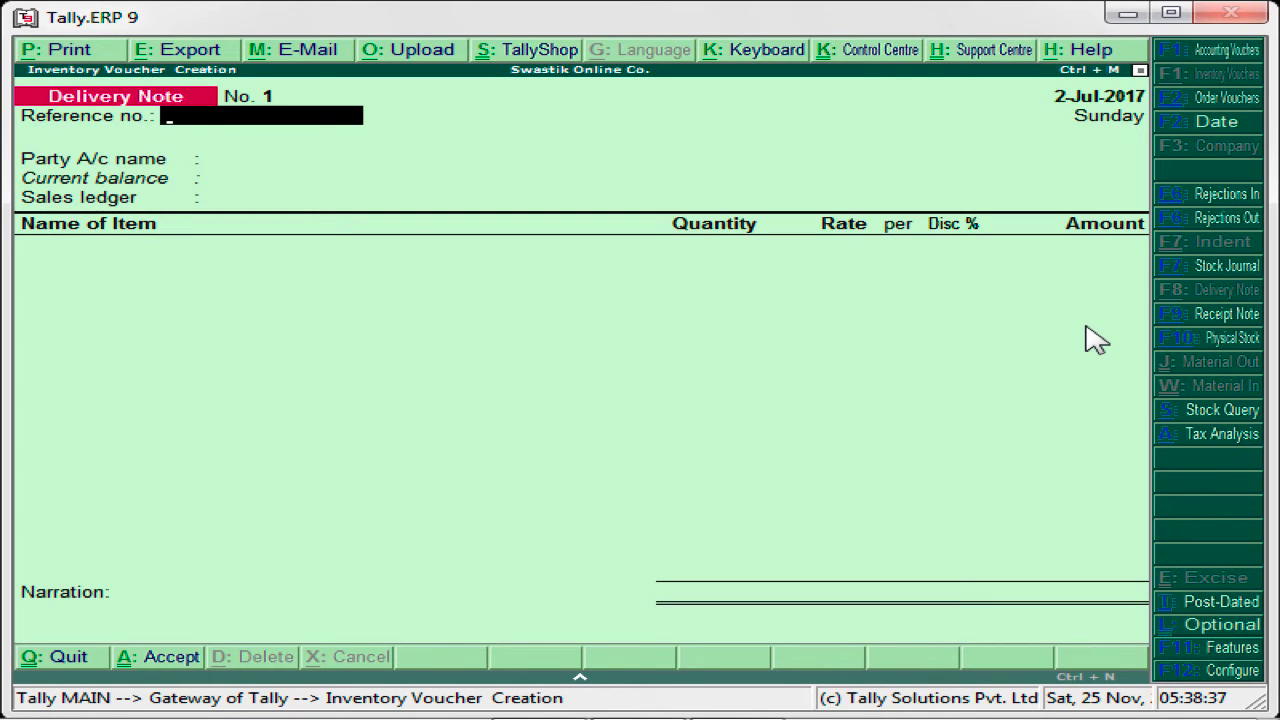
Step: Set the delivery note's reference number to 2360 and choose the sales order's customer as the party account
{"action": "type", "text": "2360"}
{"action": "key", "text": "Return"}
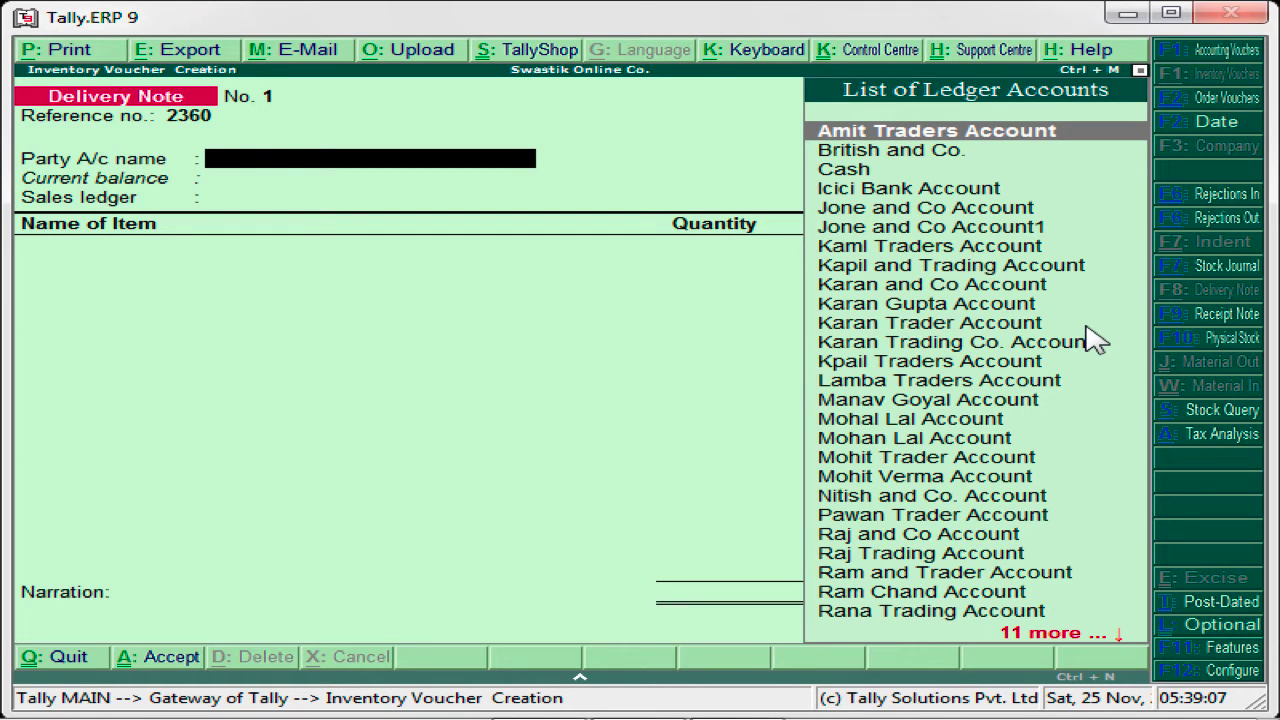
{"action": "type", "text": "Kar"}
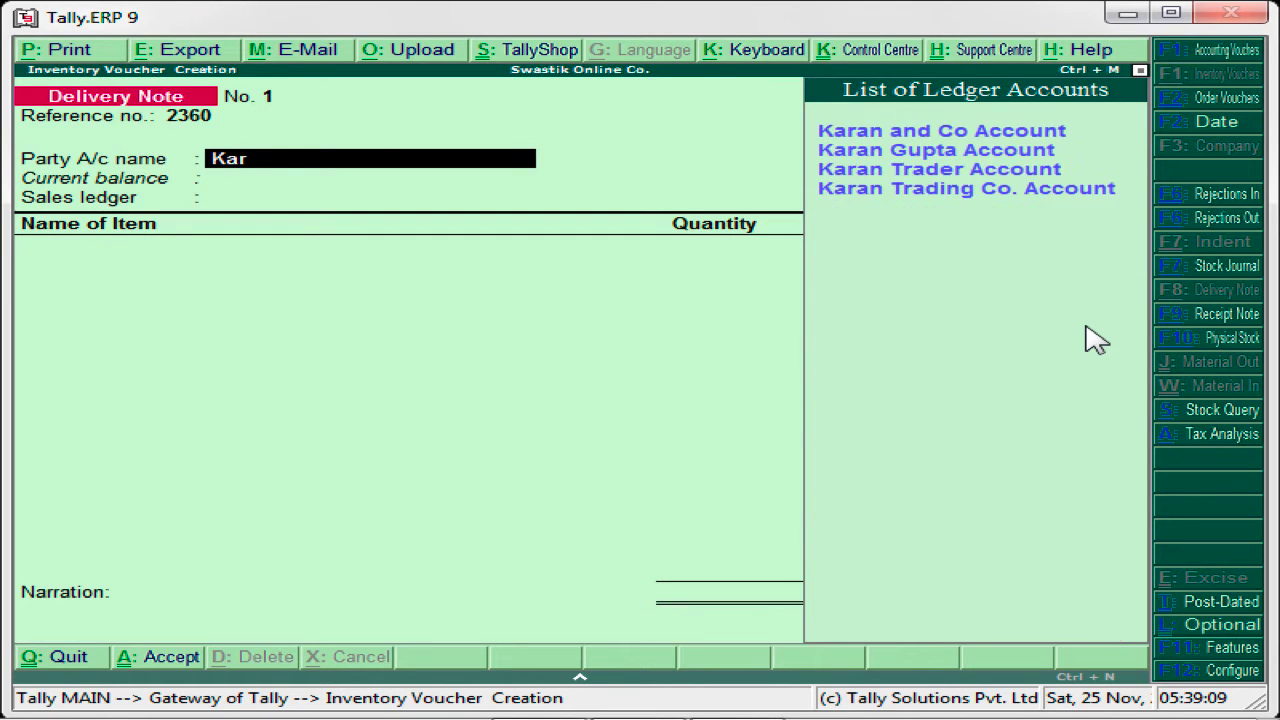
{"action": "key", "text": "Down"}
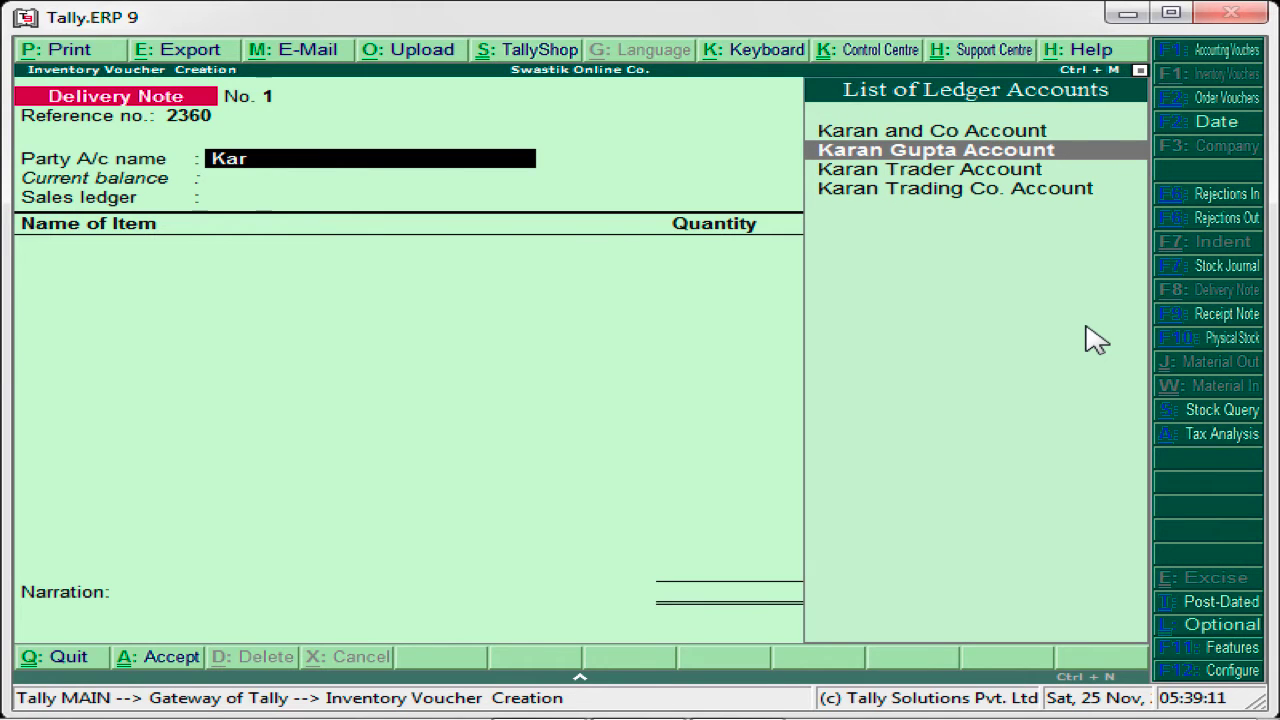
{"action": "key", "text": "Return"}
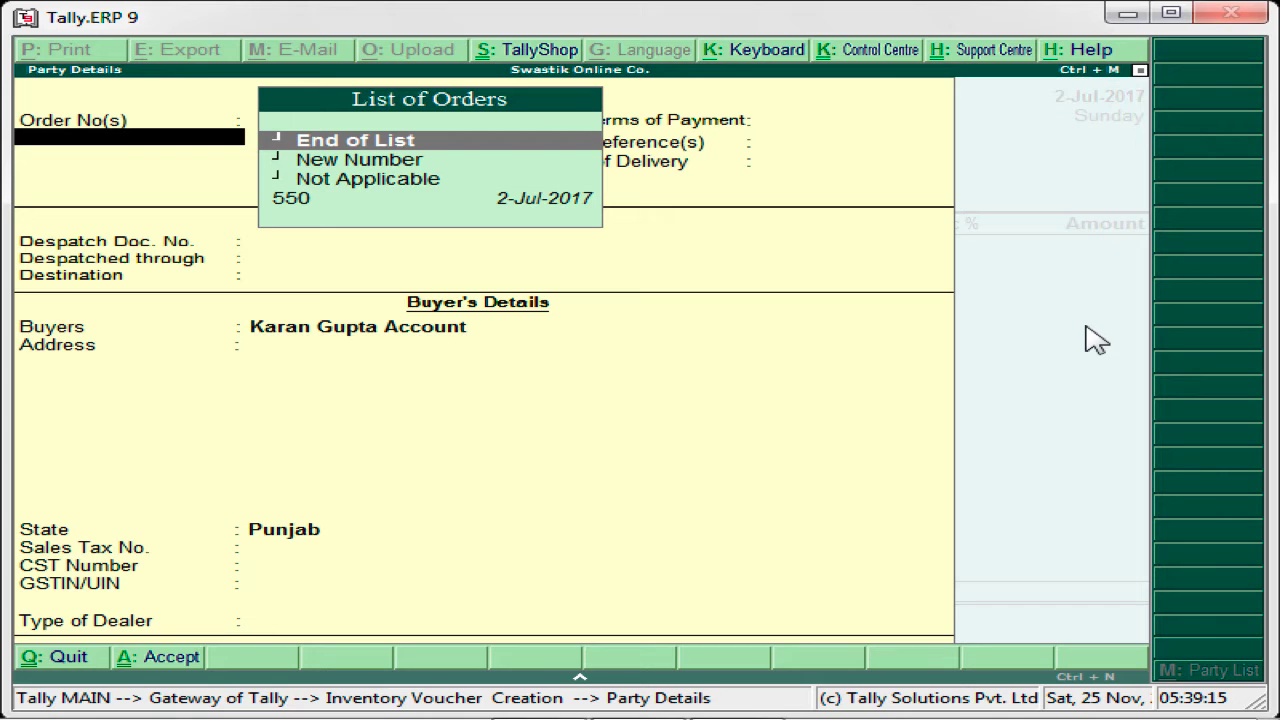
Step: Link the delivery note to the customer's sales order dated 2-Jul-2017, end the order list and leave the payment terms blank
{"action": "key", "text": "Down"}
{"action": "key", "text": "Down"}
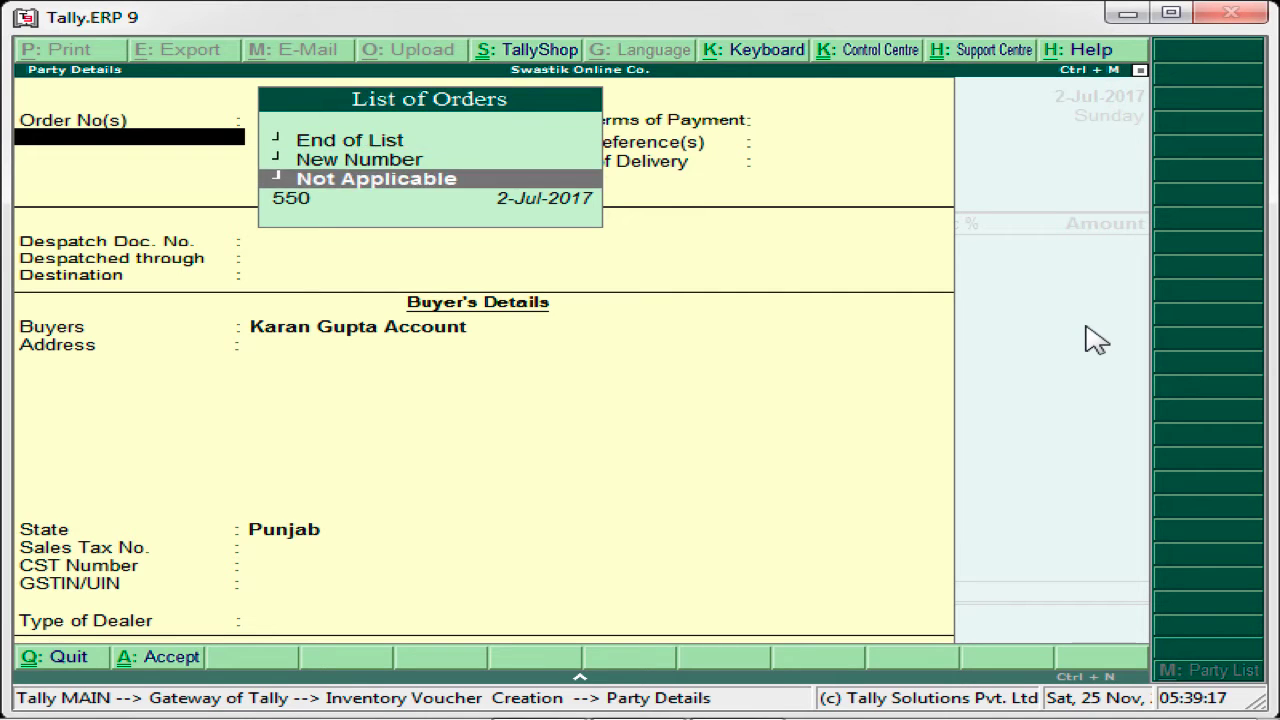
{"action": "key", "text": "Down"}
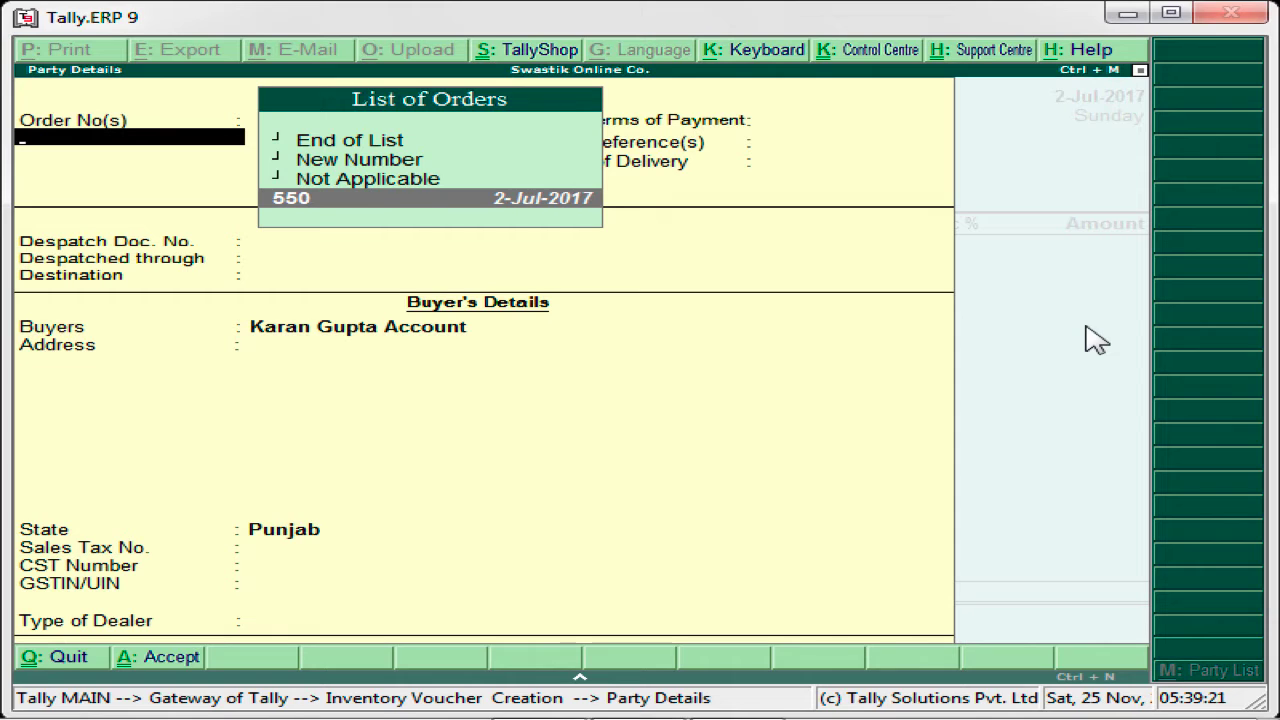
{"action": "key", "text": "Return"}
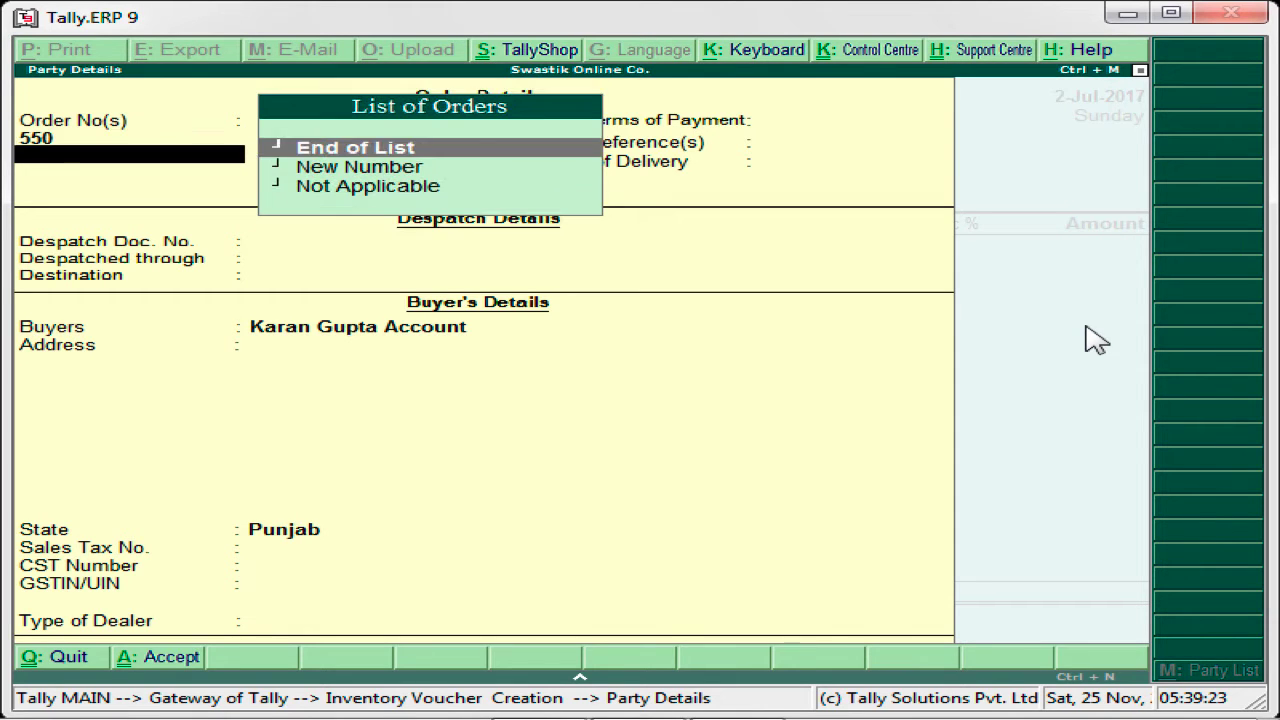
{"action": "key", "text": "Return"}
{"action": "key", "text": "Return"}
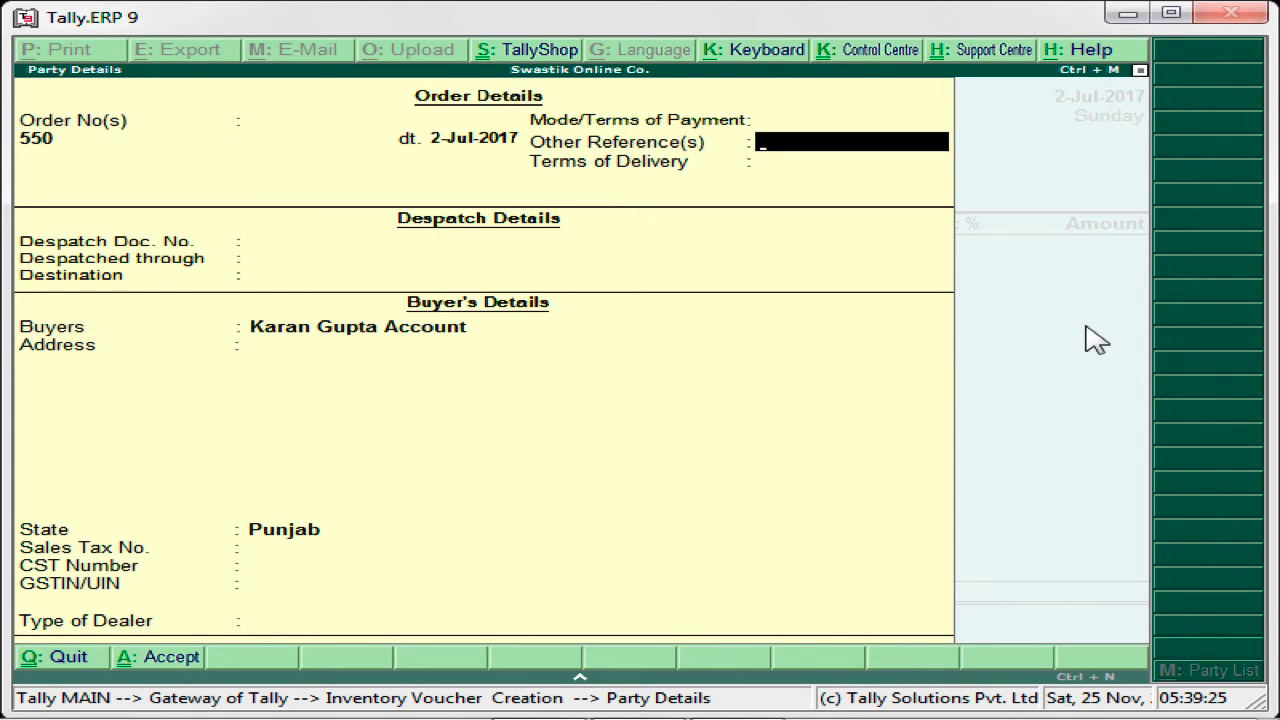
Step: Leave the other references, delivery terms, despatch details and buyer's address blank in the party details
{"action": "key", "text": "Return"}
{"action": "key", "text": "Return"}
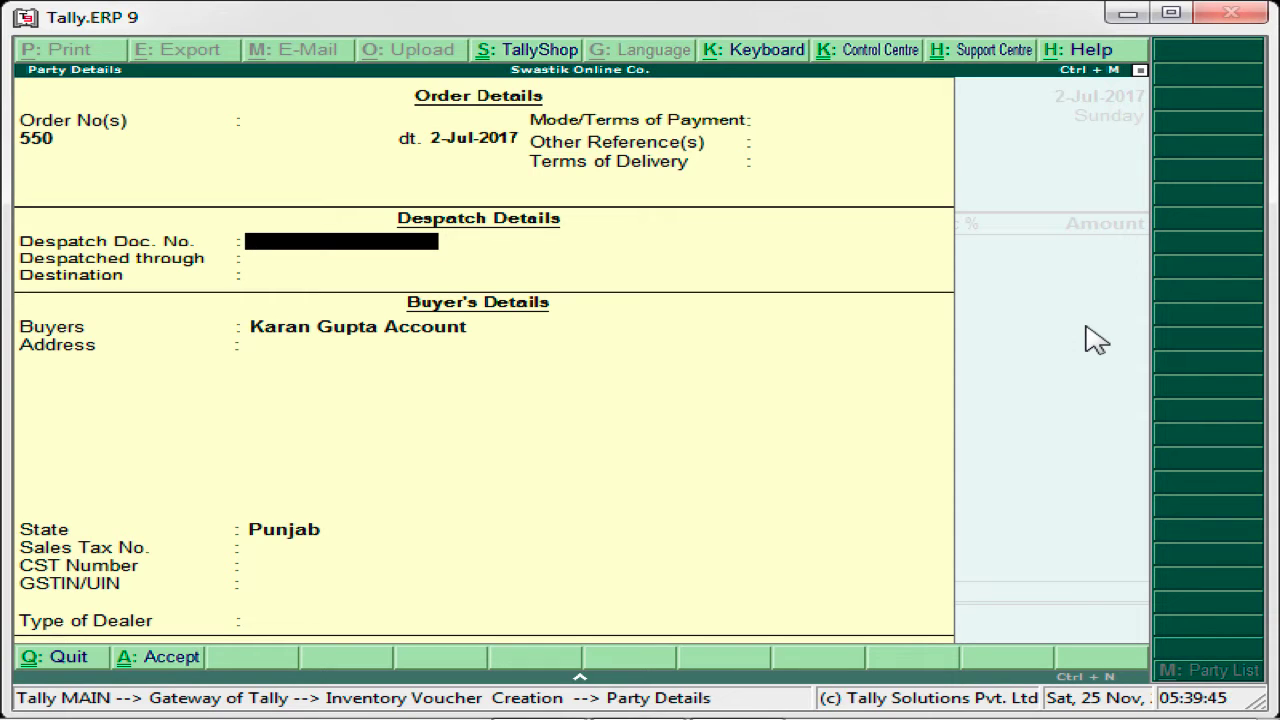
{"action": "key", "text": "Return"}
{"action": "key", "text": "Return"}
{"action": "key", "text": "Return"}
{"action": "key", "text": "Return"}
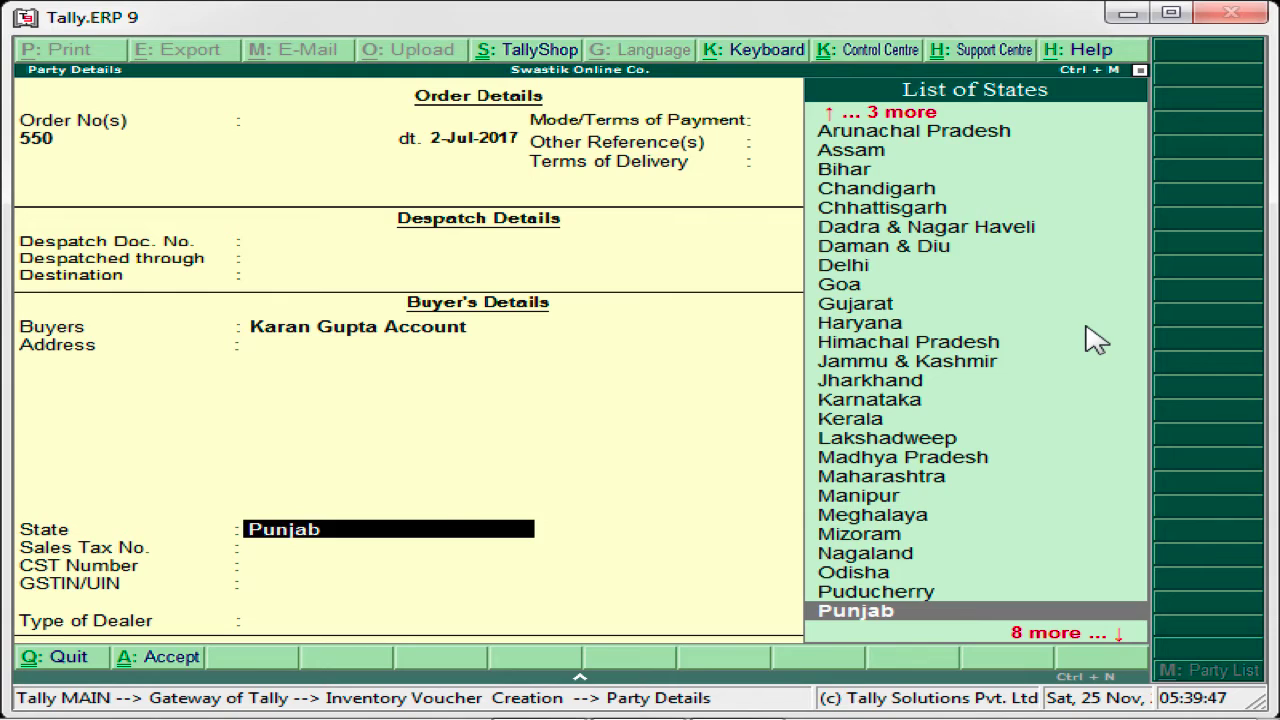
Step: Keep Punjab as the buyer's state, leave the tax registration numbers blank and set the dealer type to Regular
{"action": "key", "text": "Return"}
{"action": "key", "text": "Return"}
{"action": "key", "text": "Return"}
{"action": "key", "text": "Return"}
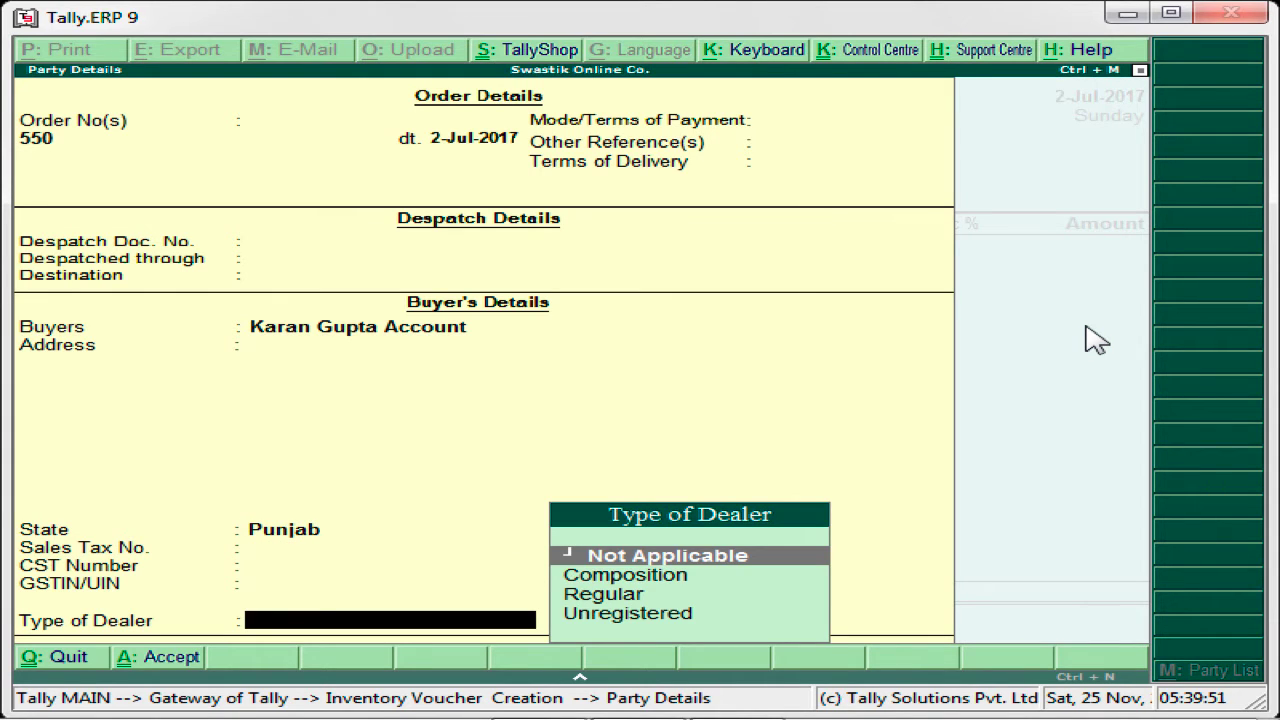
{"action": "key", "text": "Down"}
{"action": "key", "text": "Down"}
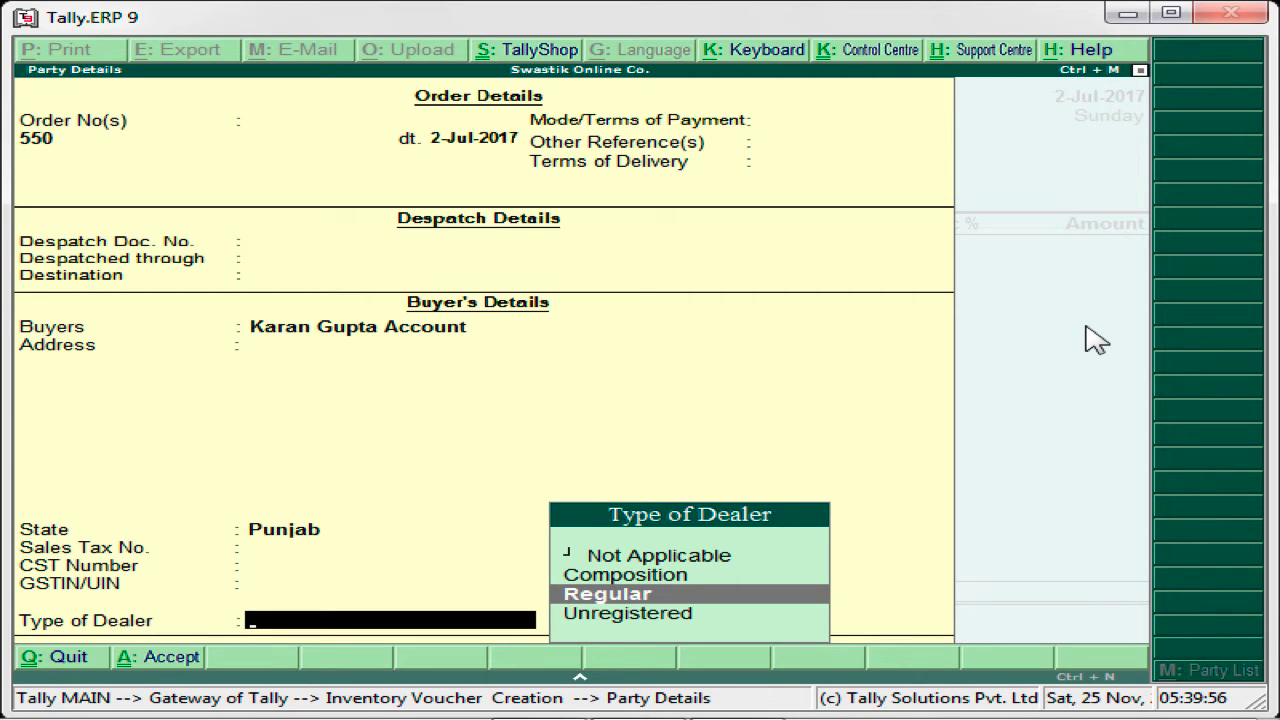
{"action": "key", "text": "Return"}
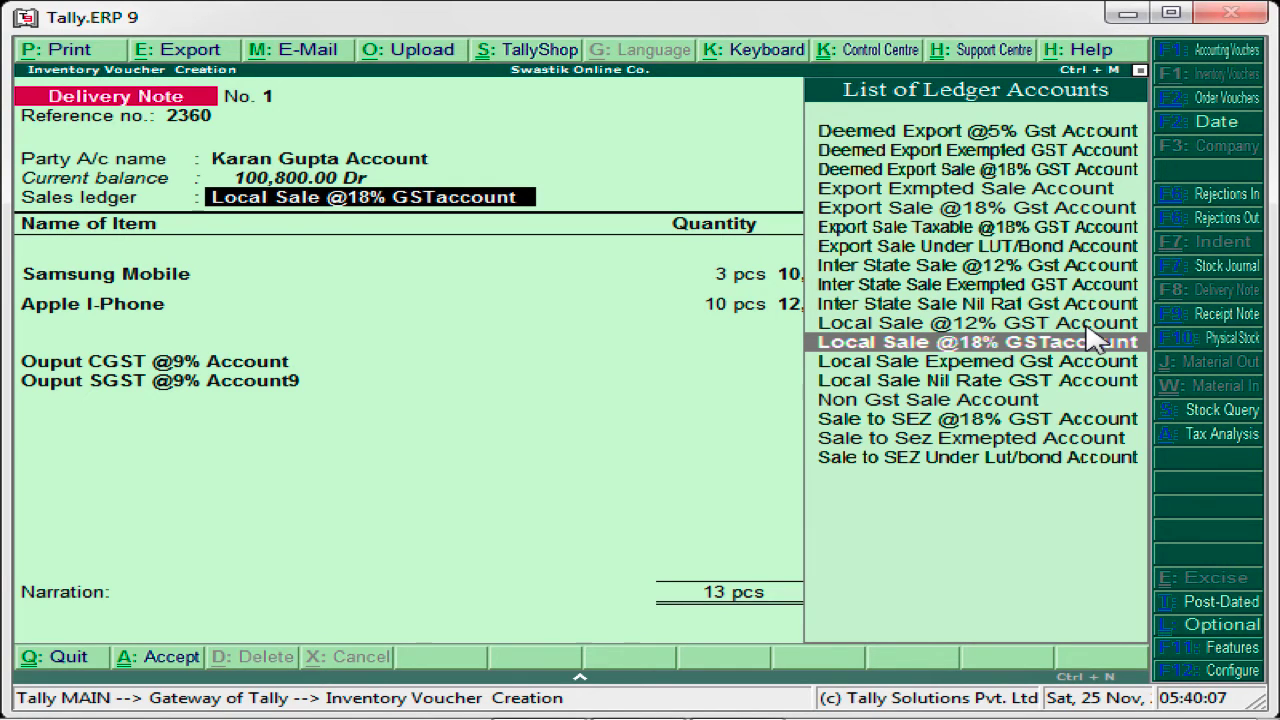
{"action": "key", "text": "Return"}
{"action": "key", "text": "Return"}
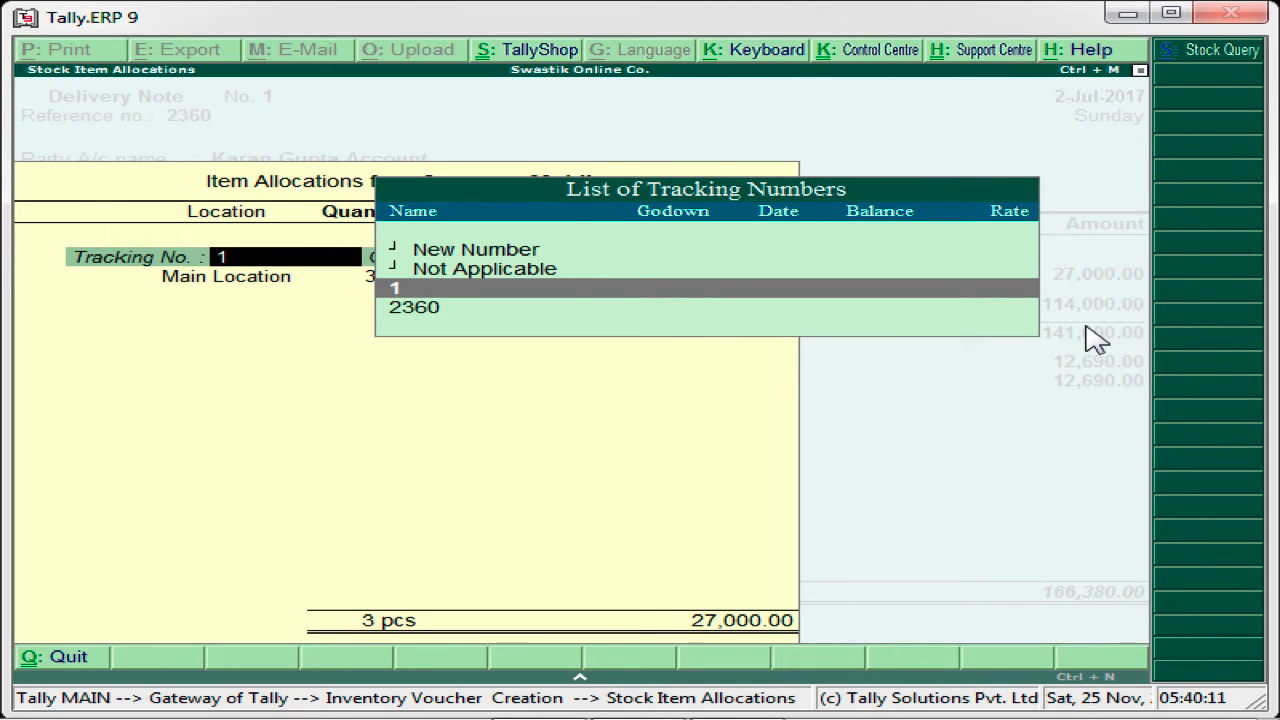
{"action": "key", "text": "Down"}
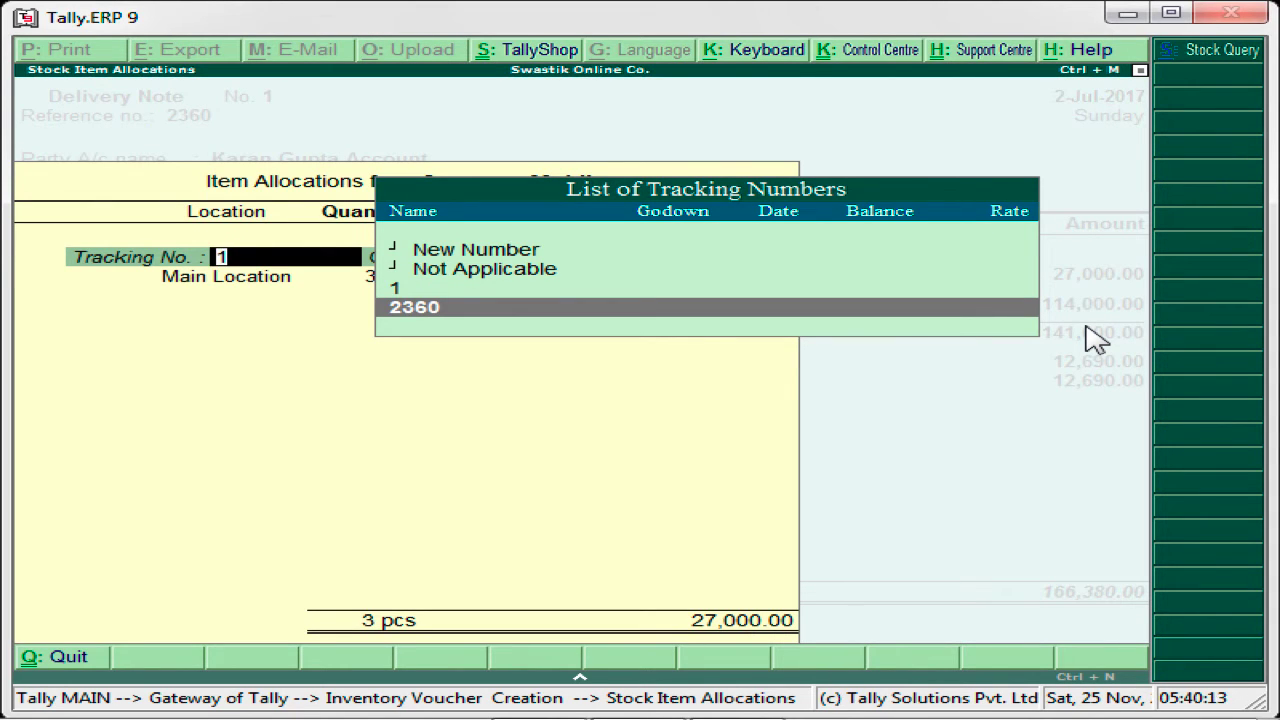
{"action": "key", "text": "Return"}
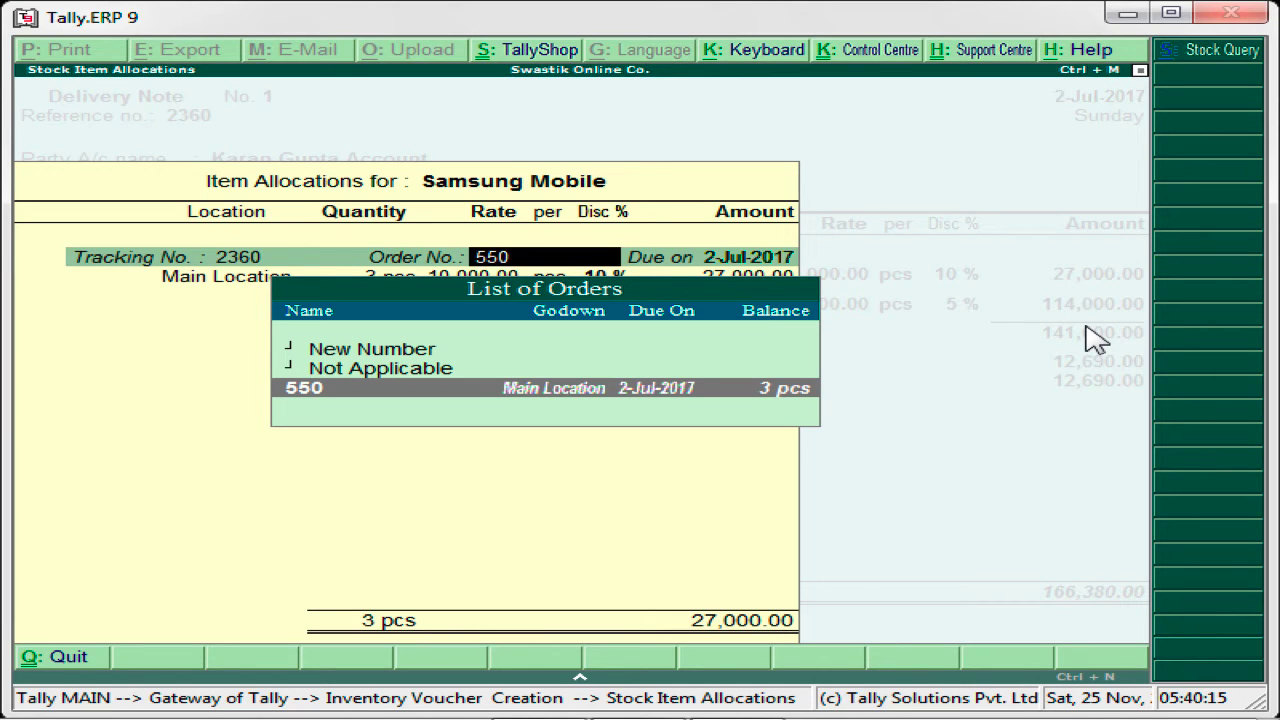
{"action": "key", "text": "Return"}
{"action": "key", "text": "Return"}
{"action": "key", "text": "Return"}
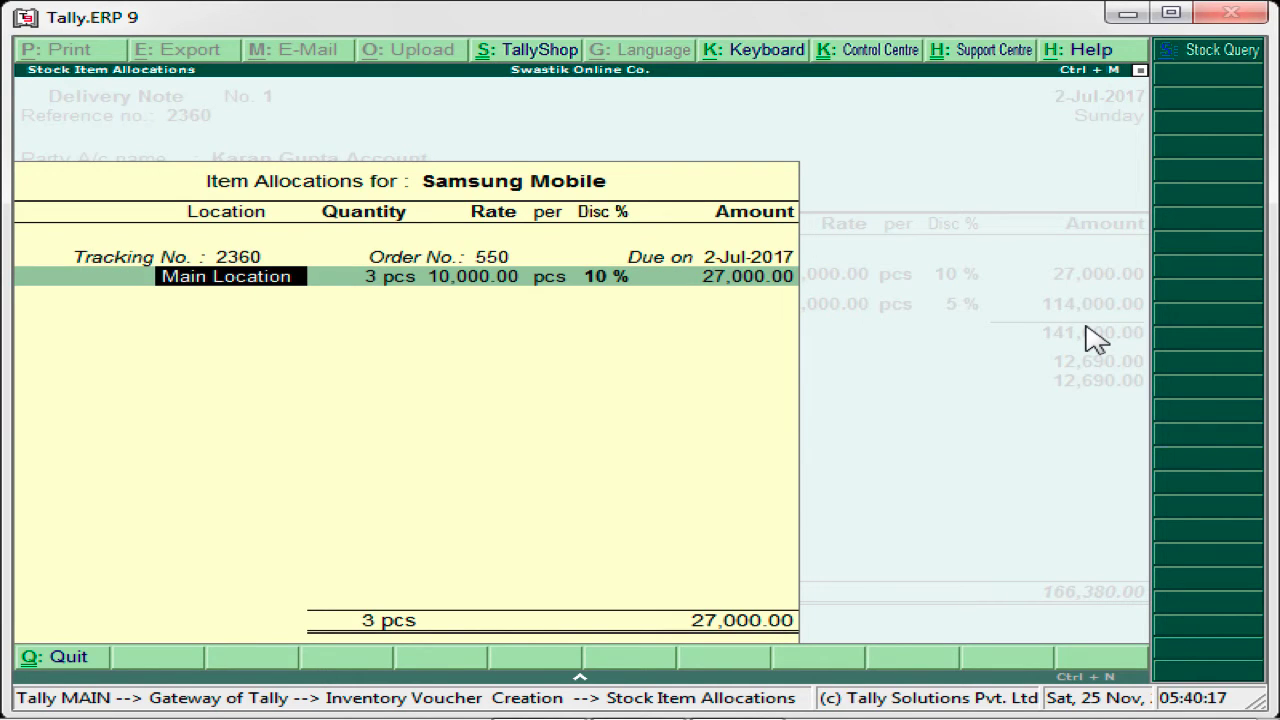
Step: Accept Samsung Mobile's allocation of 3 pcs at 10,000.00 with 10 % discount from Main Location and end its tracking list
{"action": "key", "text": "Return"}
{"action": "key", "text": "Return"}
{"action": "key", "text": "Return"}
{"action": "key", "text": "Return"}
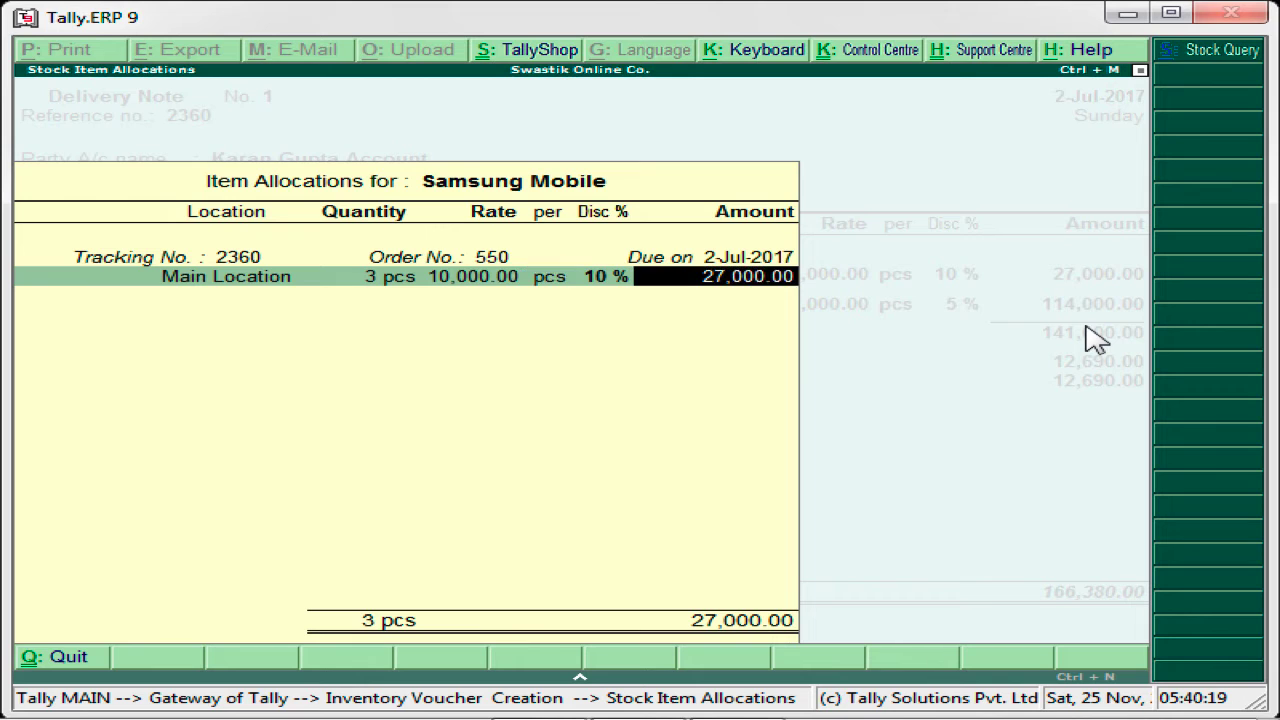
{"action": "key", "text": "Return"}
{"action": "key", "text": "Return"}
{"action": "key", "text": "Return"}
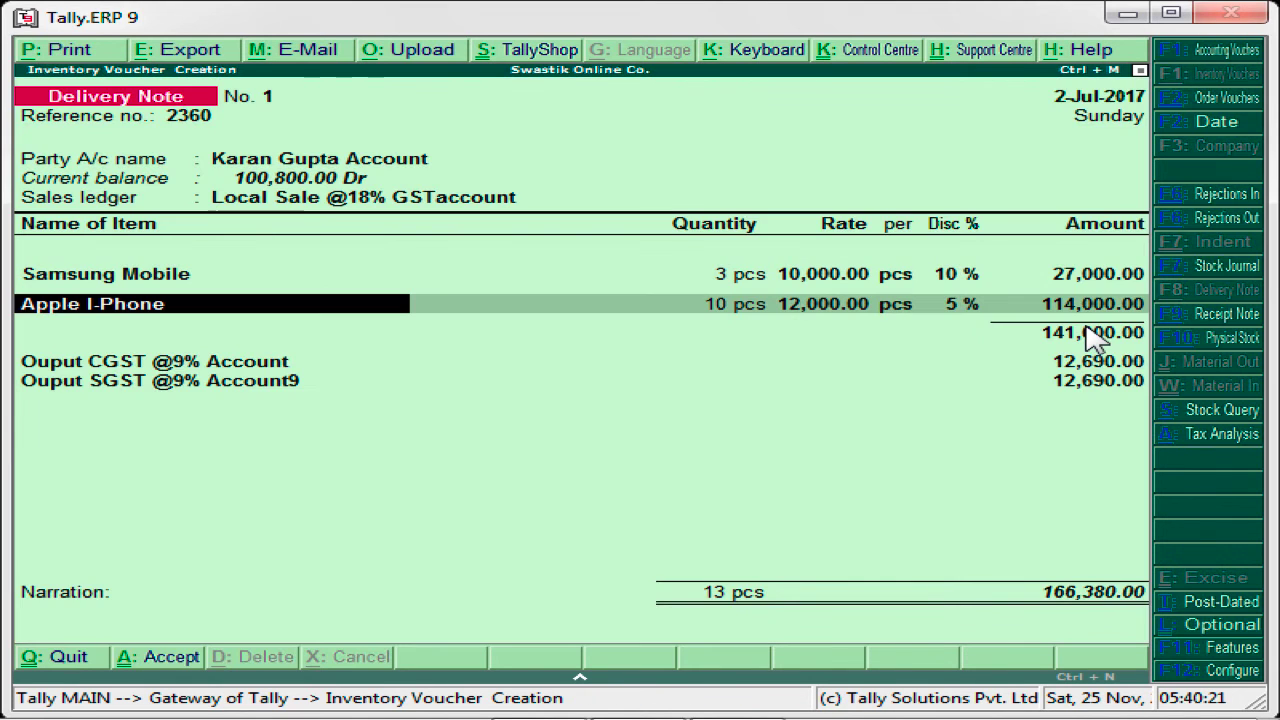
Step: Assign Apple I-Phone tracking number 2360 against the linked sales order
{"action": "key", "text": "Down"}
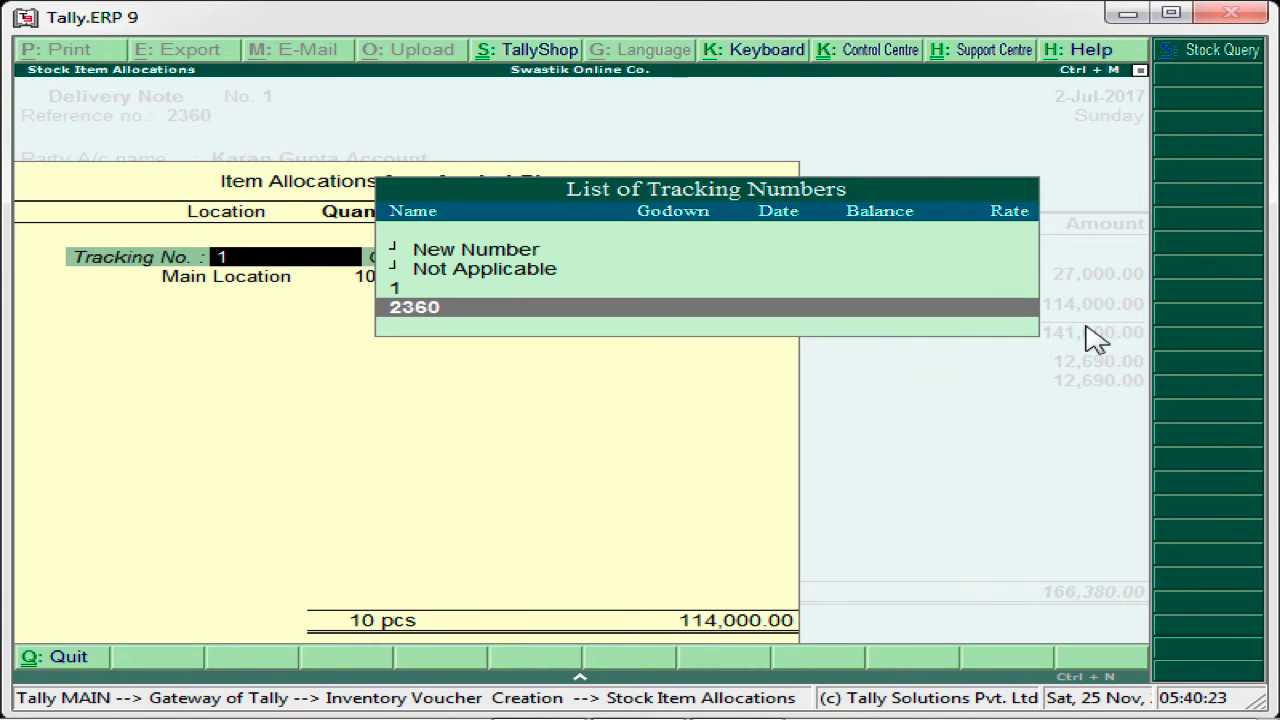
{"action": "key", "text": "Return"}
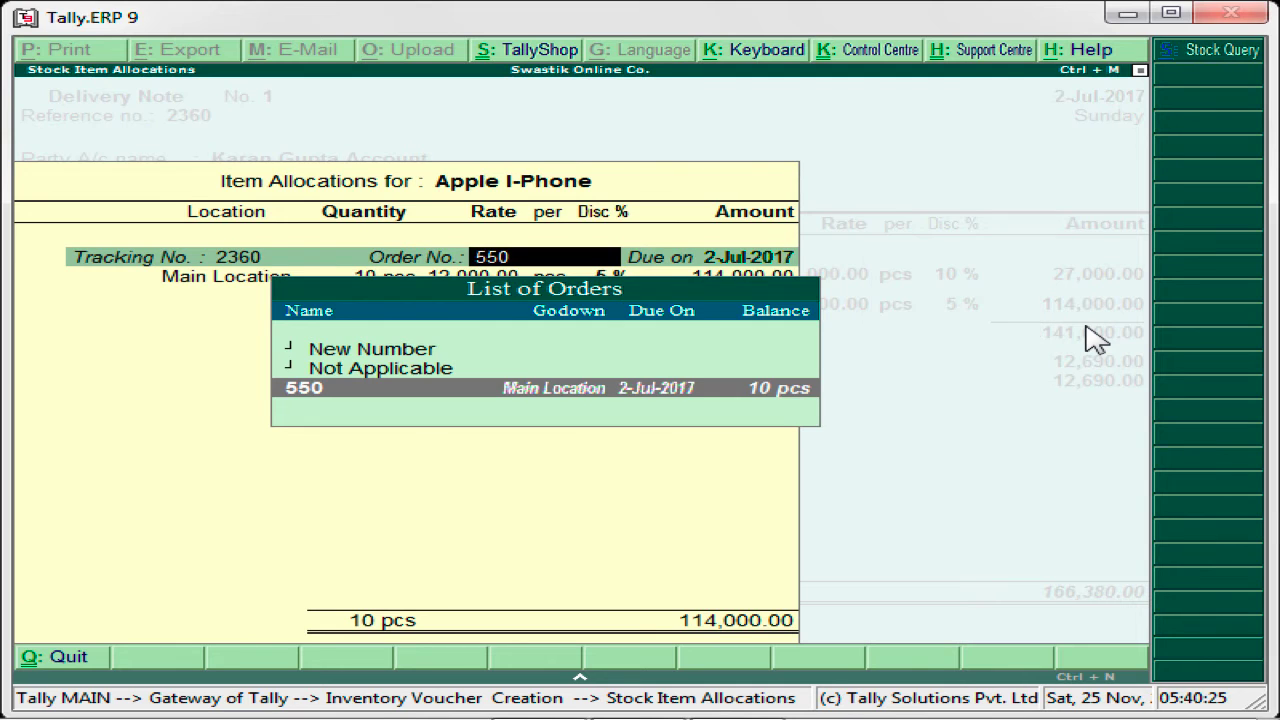
{"action": "key", "text": "Return"}
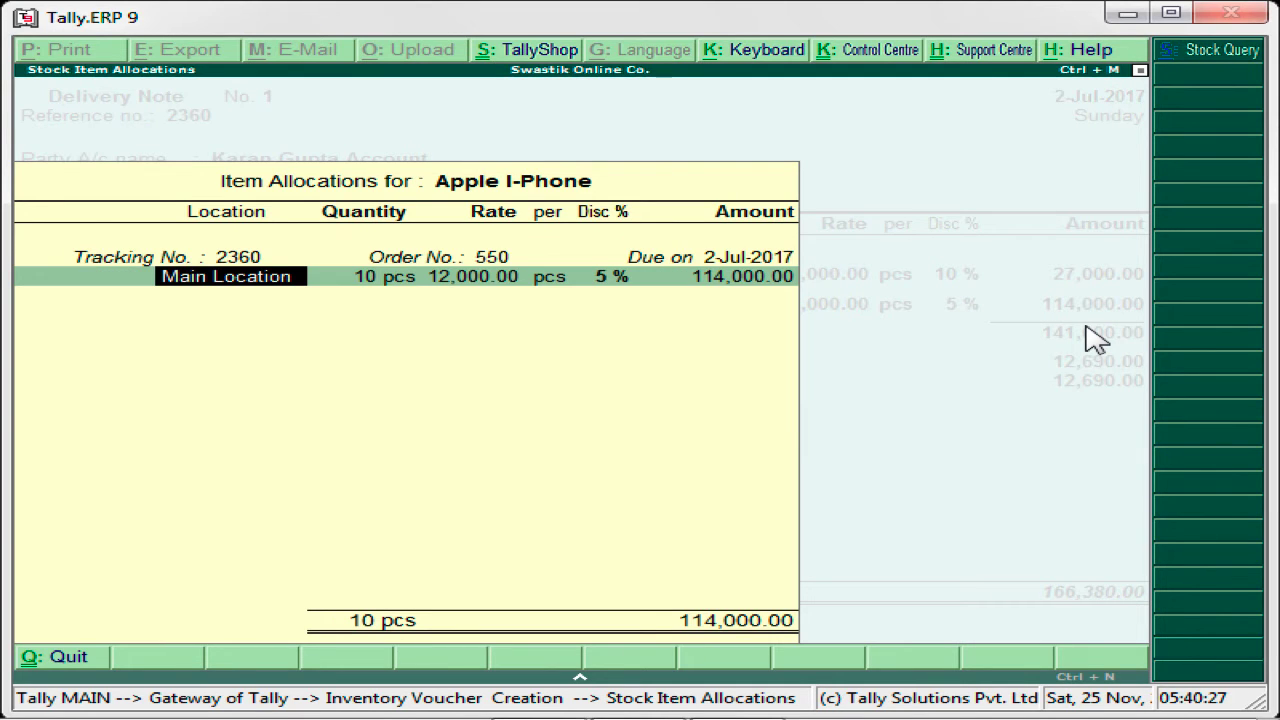
Step: Accept Apple I-Phone's allocation of 10 pcs at 12,000.00 with 5 % discount from Main Location and end its tracking list
{"action": "key", "text": "Return"}
{"action": "key", "text": "Return"}
{"action": "key", "text": "Return"}
{"action": "key", "text": "Return"}
{"action": "key", "text": "Return"}
{"action": "key", "text": "Return"}
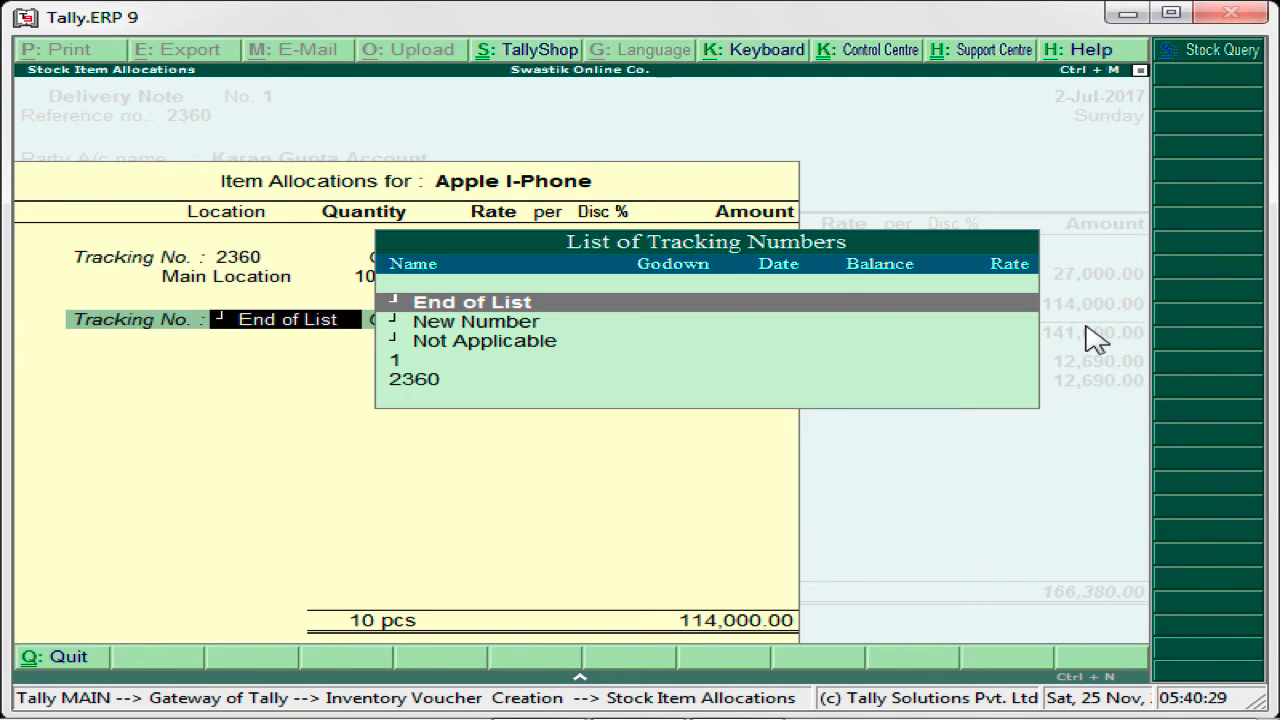
{"action": "key", "text": "Return"}
{"action": "key", "text": "Return"}
{"action": "key", "text": "Return"}
{"action": "key", "text": "Return"}
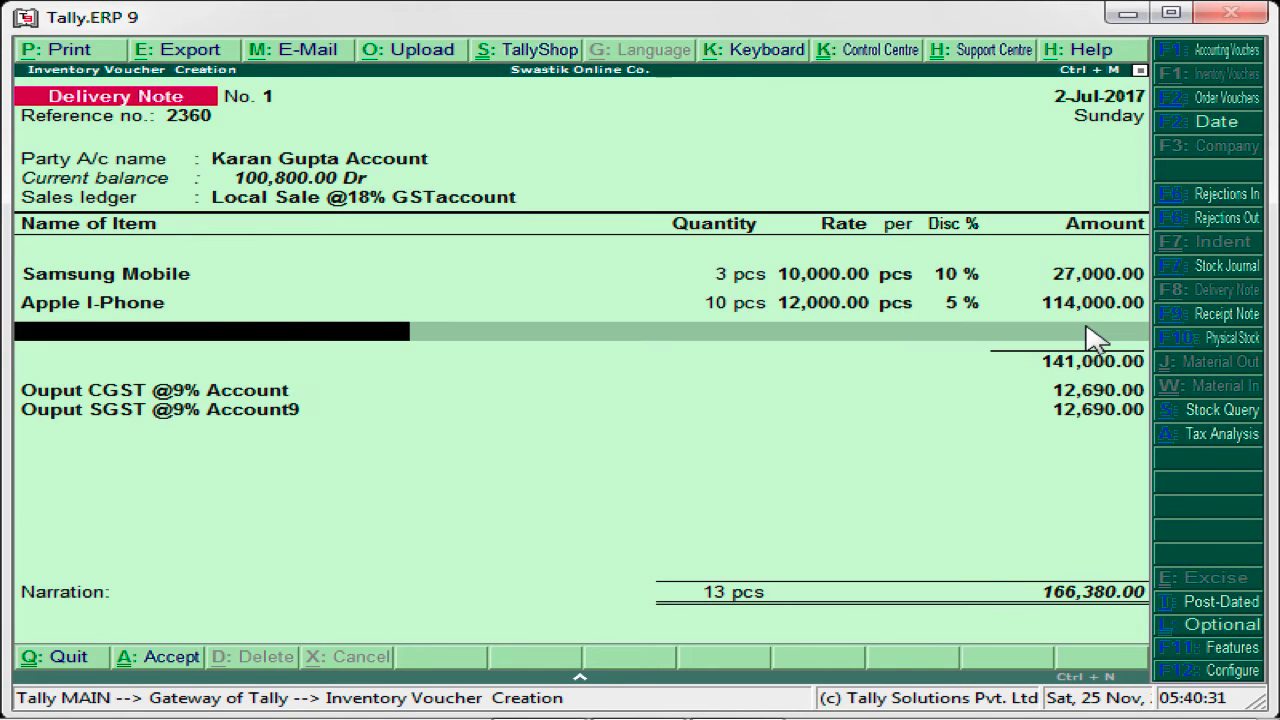
Step: End the item list, keep the 9% CGST and SGST output ledgers, leave the narration blank and save the delivery note
{"action": "key", "text": "Return"}
{"action": "key", "text": "Return"}
{"action": "key", "text": "Return"}
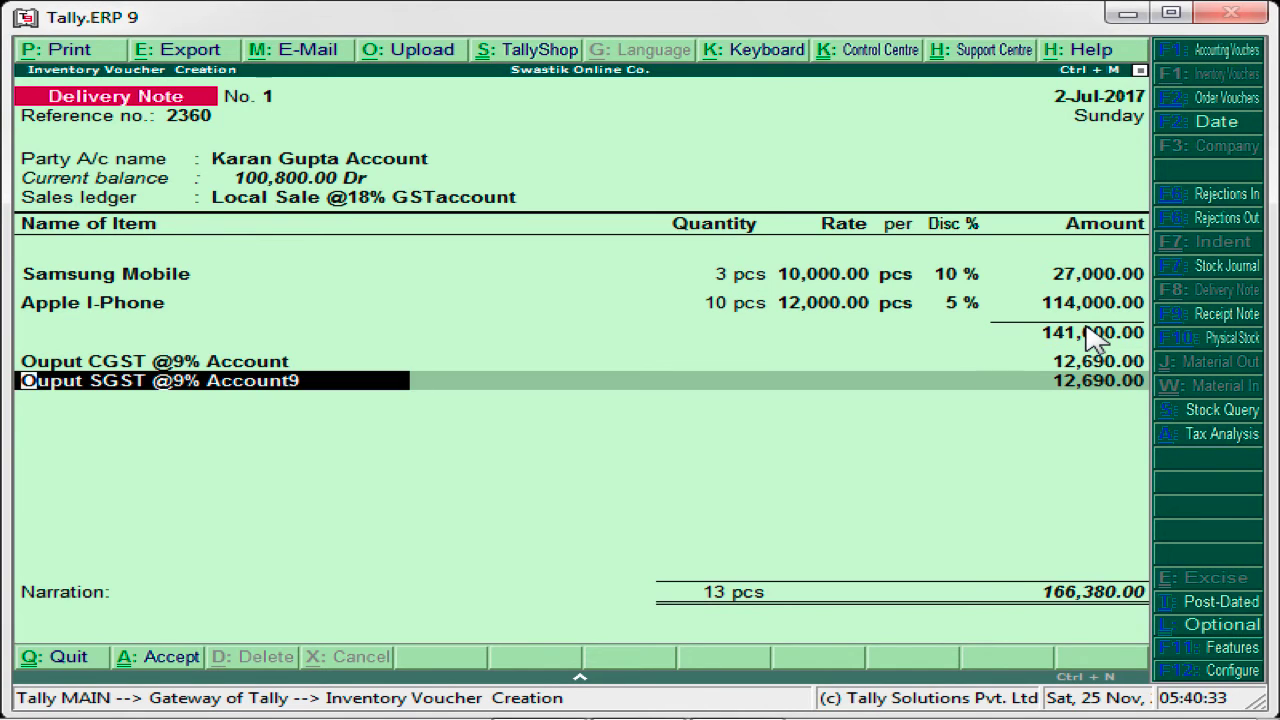
{"action": "key", "text": "Return"}
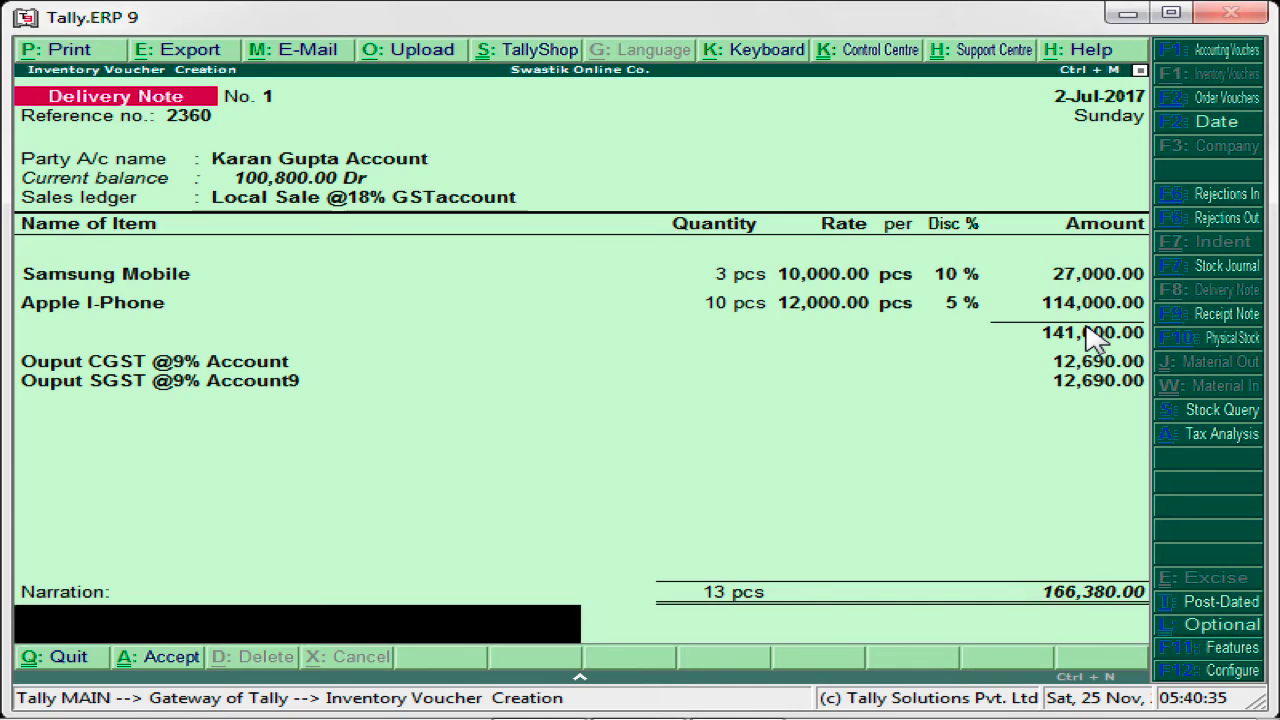
{"action": "key", "text": "Return"}
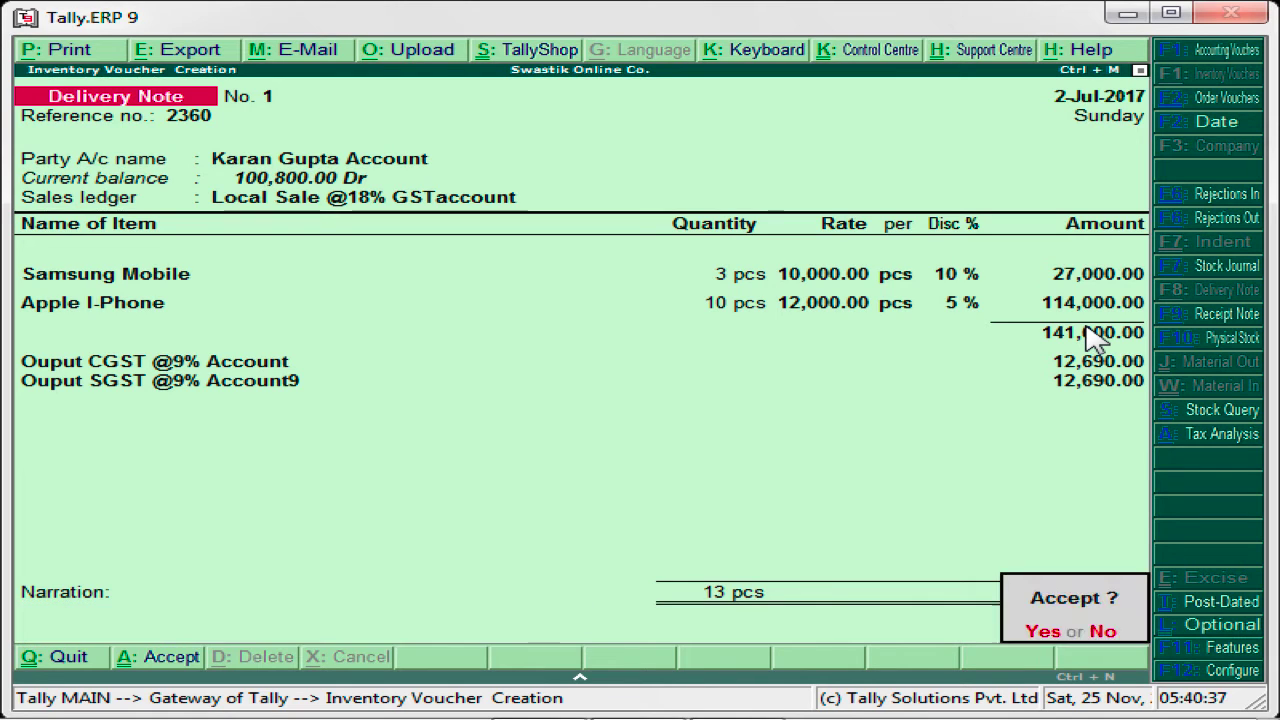
{"action": "key", "text": "Return"}
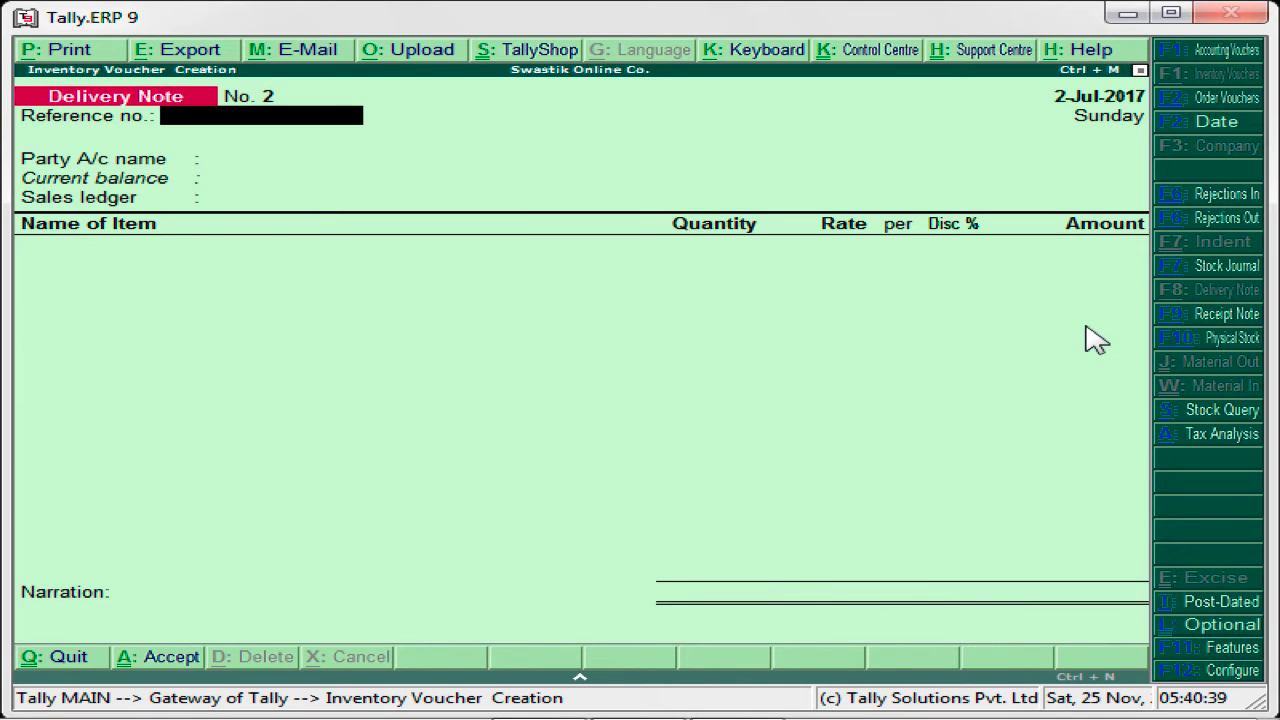
Step: Leave delivery note entry and open the company's Stock Summary report
{"action": "key", "text": "Escape"}
{"action": "key", "text": "Return"}
{"action": "key", "text": "Down"}
{"action": "key", "text": "Down"}
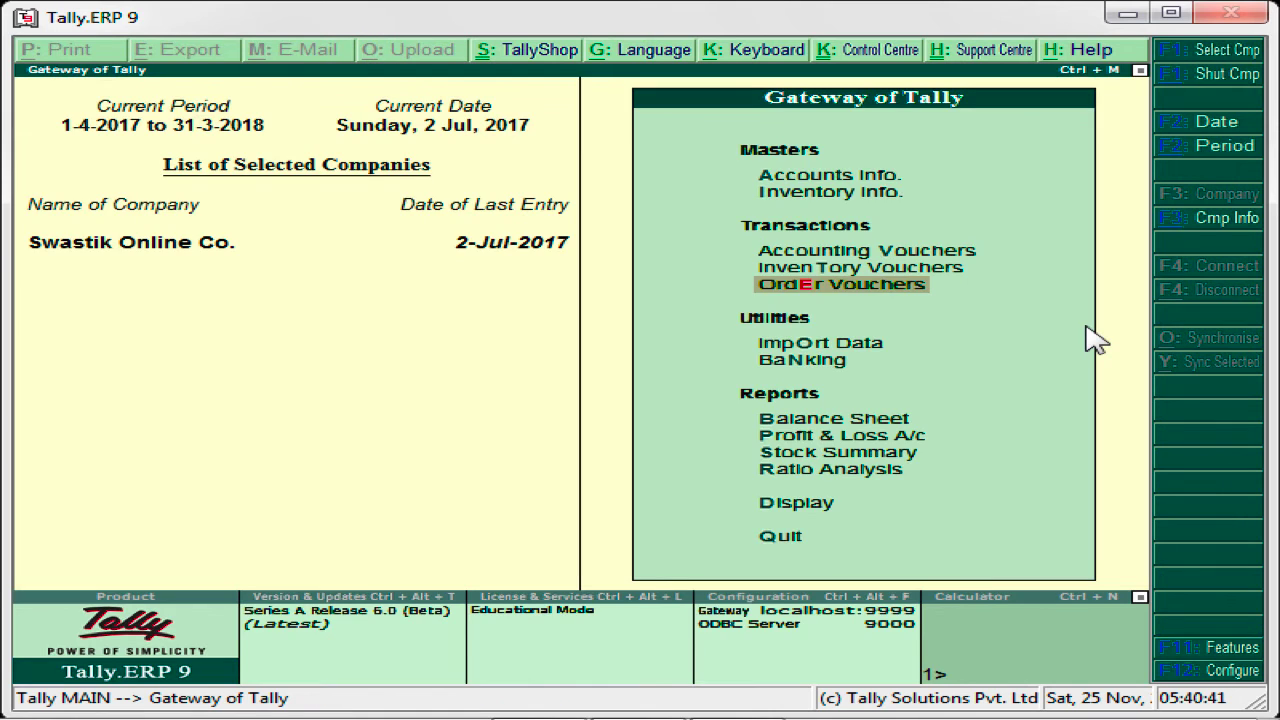
{"action": "key", "text": "Down"}
{"action": "key", "text": "Down"}
{"action": "key", "text": "Down"}
{"action": "key", "text": "Down"}
{"action": "key", "text": "Return"}
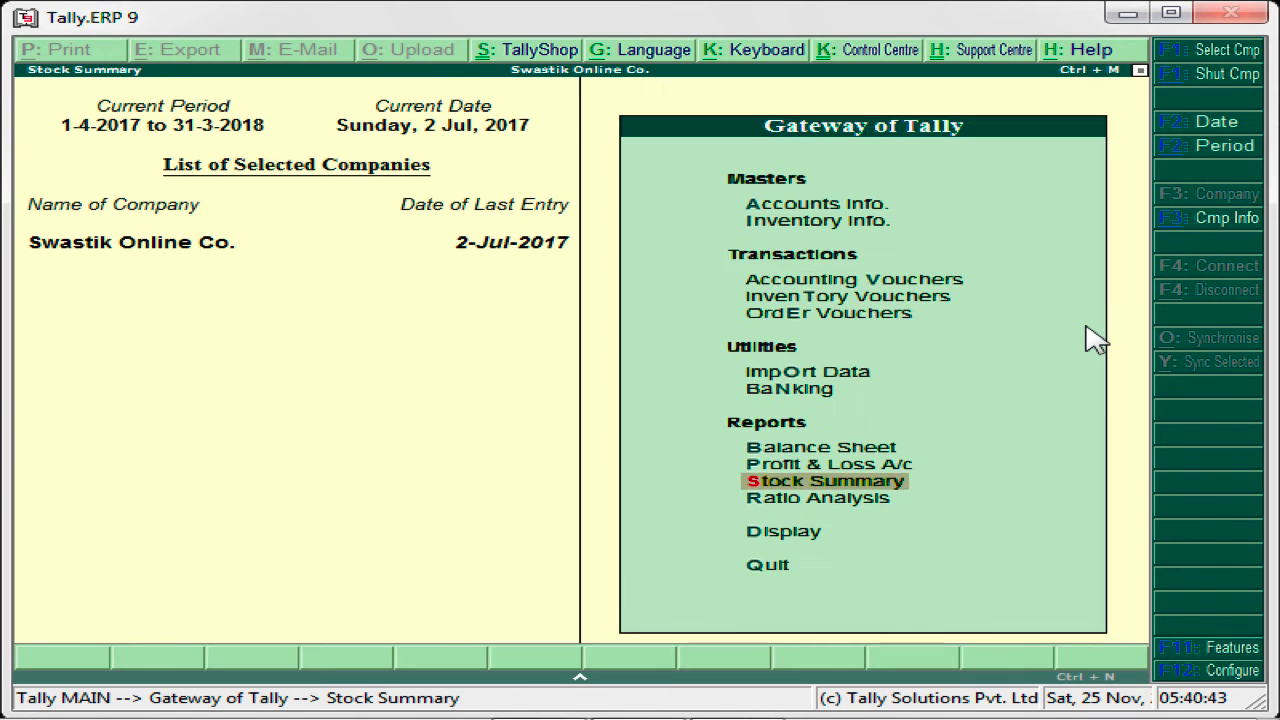
Step: Examine the closing stock of the Samsung group in the Stock Summary and return to the group list
{"action": "key", "text": "Down"}
{"action": "key", "text": "Down"}
{"action": "key", "text": "Down"}
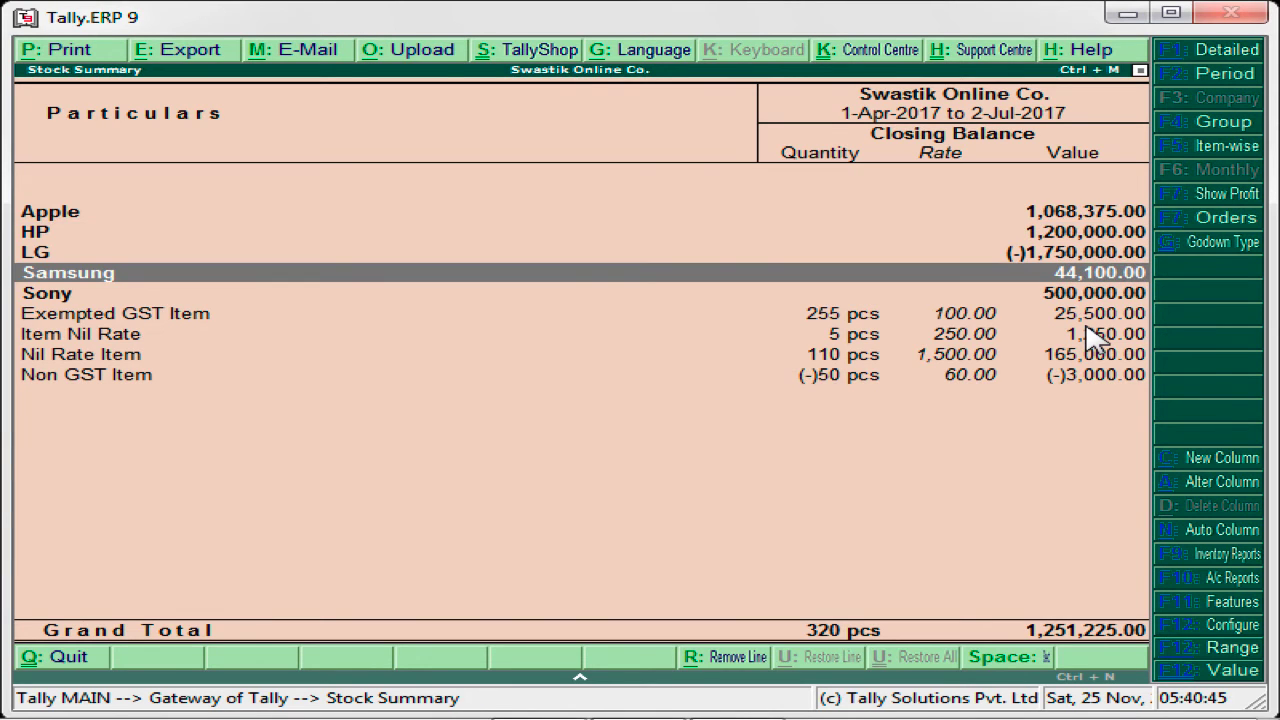
{"action": "key", "text": "Return"}
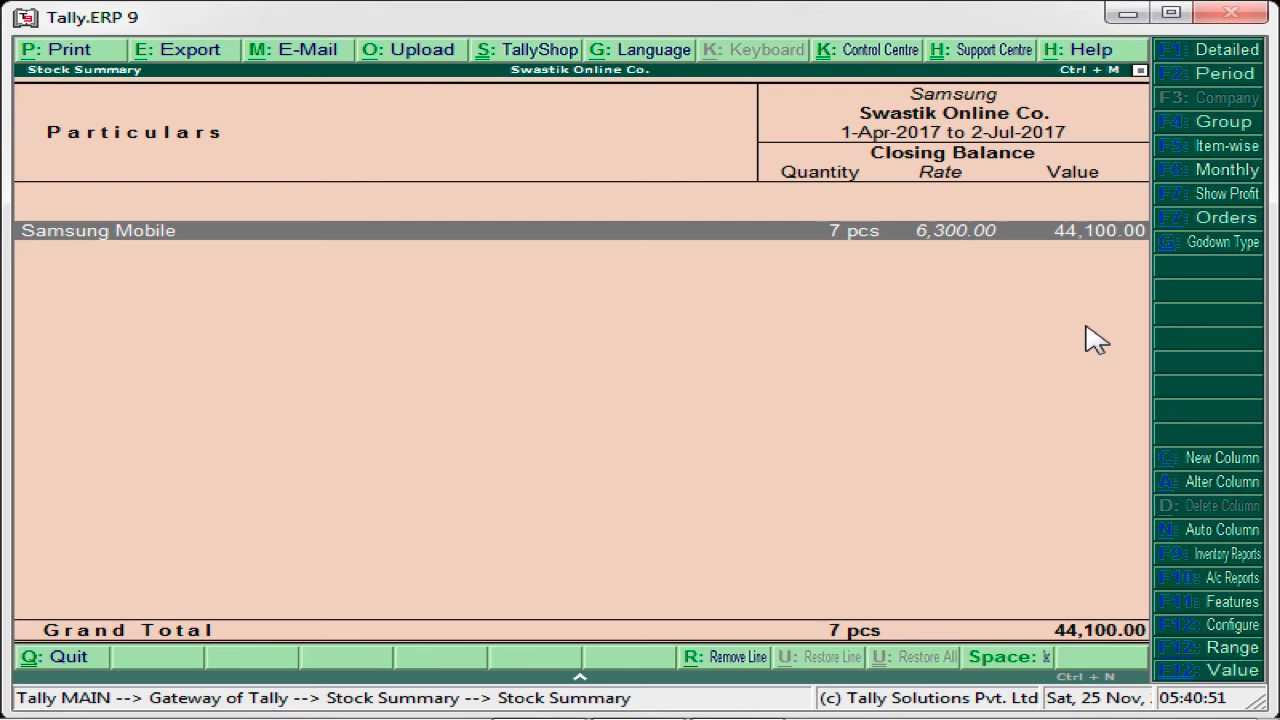
{"action": "key", "text": "Escape"}
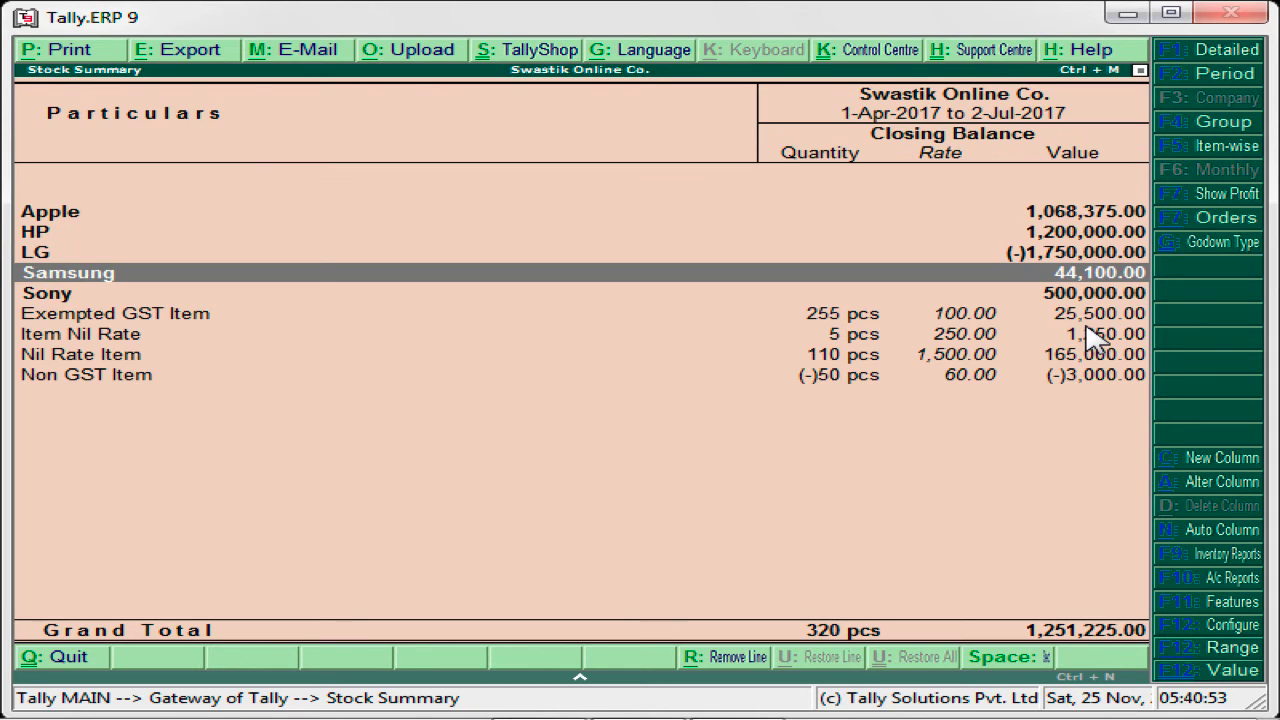
Step: Examine the closing stock of the Apple group and close the Stock Summary
{"action": "key", "text": "Up"}
{"action": "key", "text": "Up"}
{"action": "key", "text": "Up"}
{"action": "key", "text": "Return"}
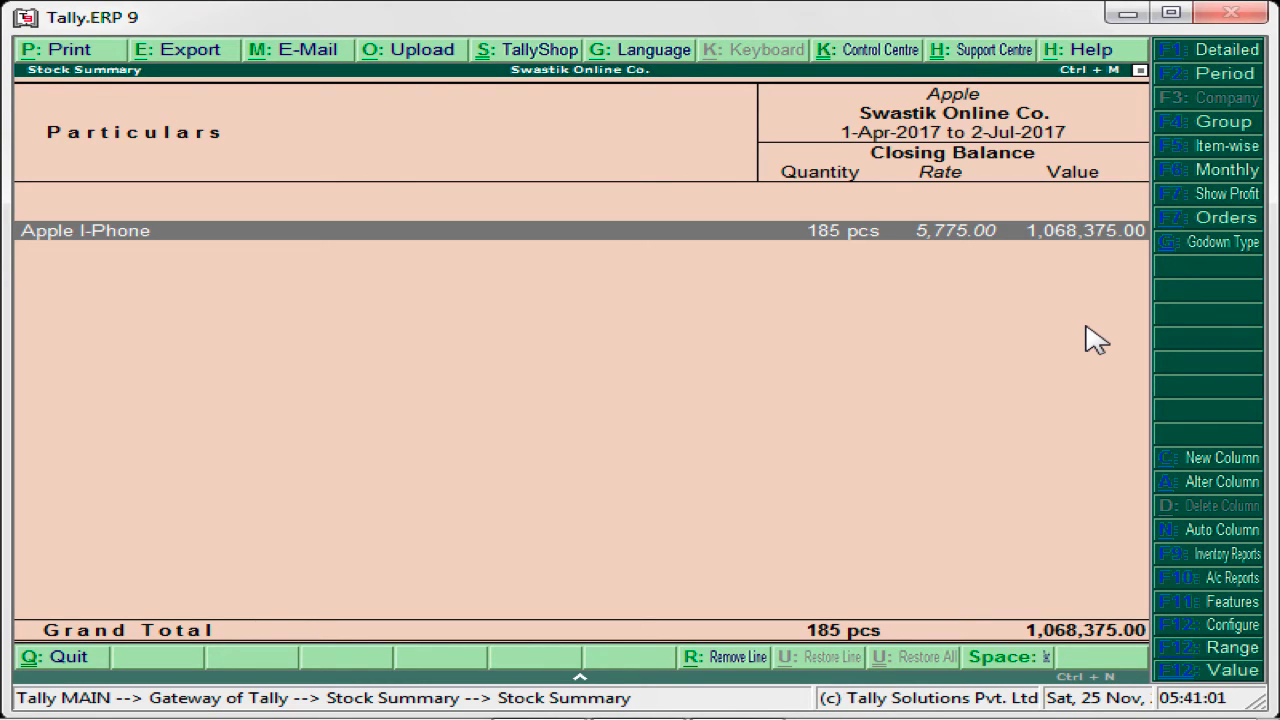
{"action": "key", "text": "Escape"}
{"action": "key", "text": "Escape"}
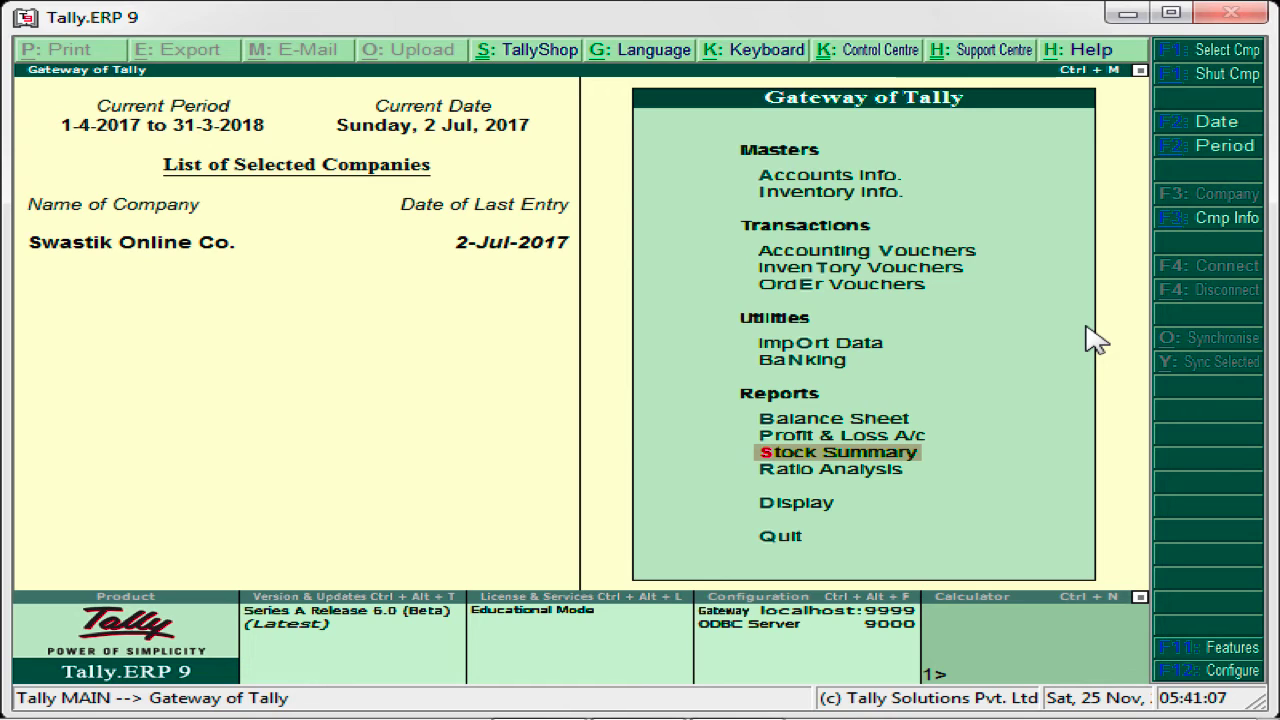
Step: Open the ledger selection list in the account books display
{"action": "key", "text": "Down"}
{"action": "key", "text": "Down"}
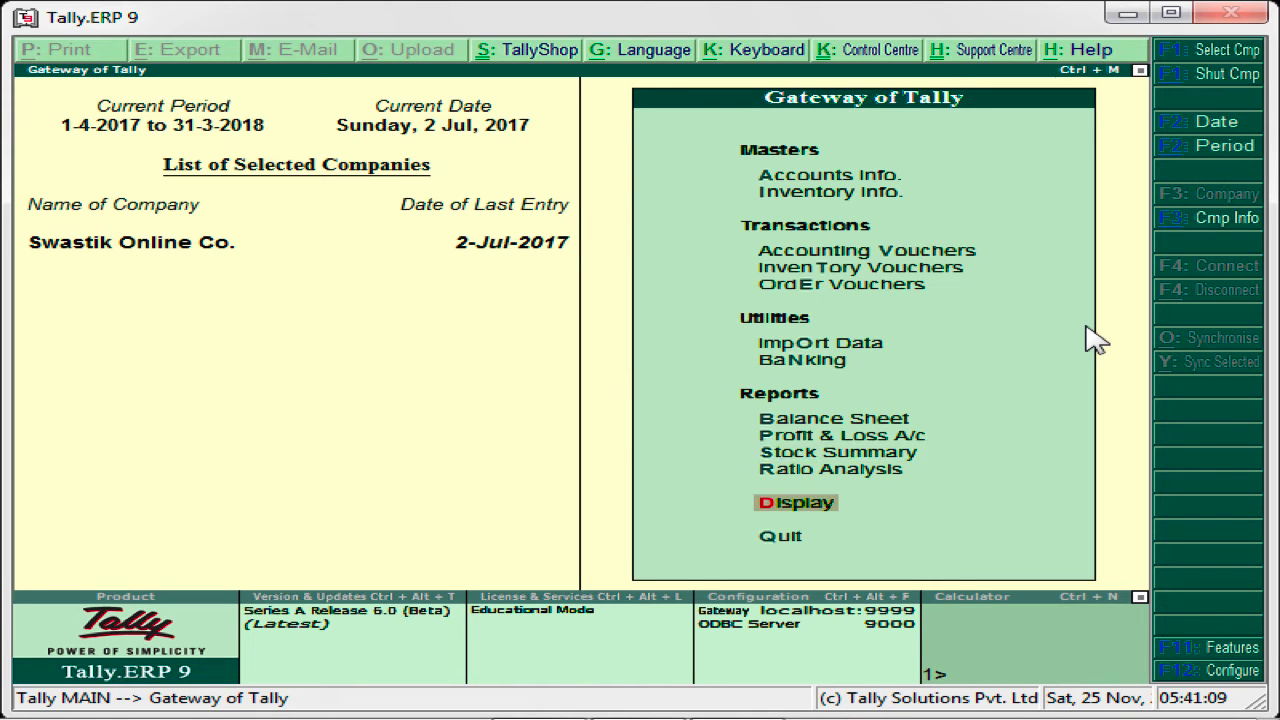
{"action": "key", "text": "Return"}
{"action": "key", "text": "Down"}
{"action": "key", "text": "Down"}
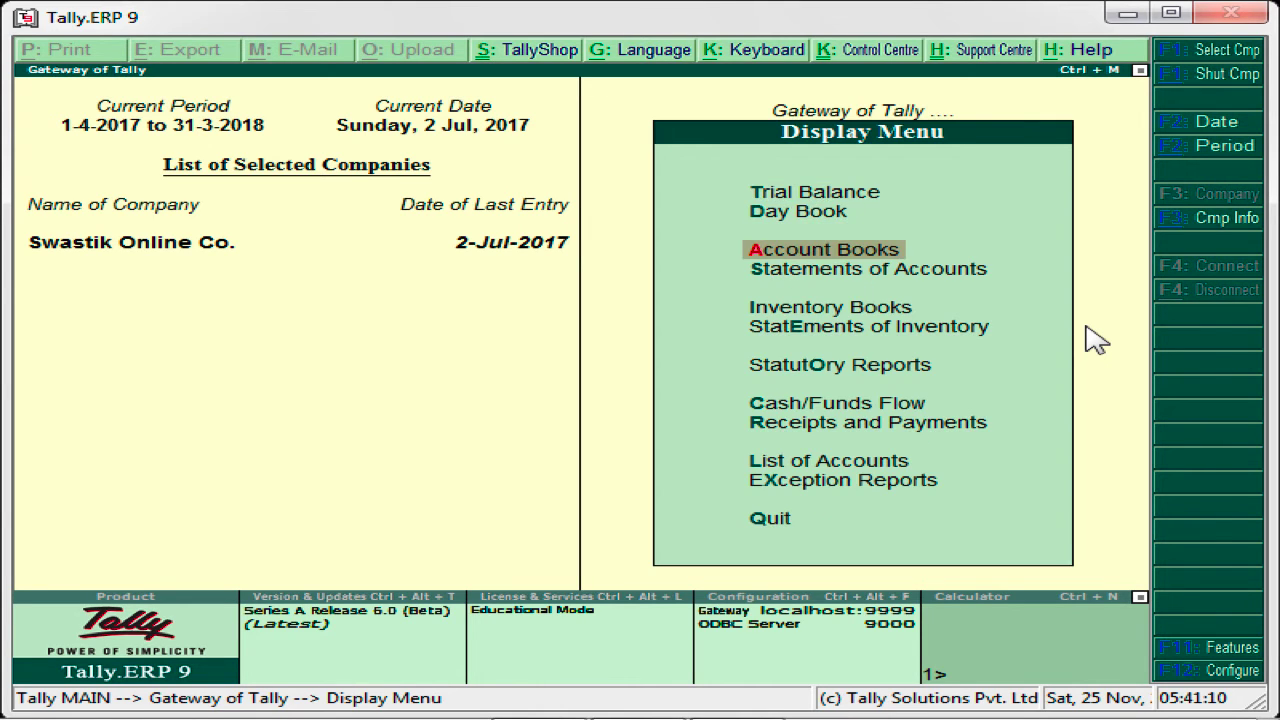
{"action": "key", "text": "Return"}
{"action": "key", "text": "Down"}
{"action": "key", "text": "Return"}
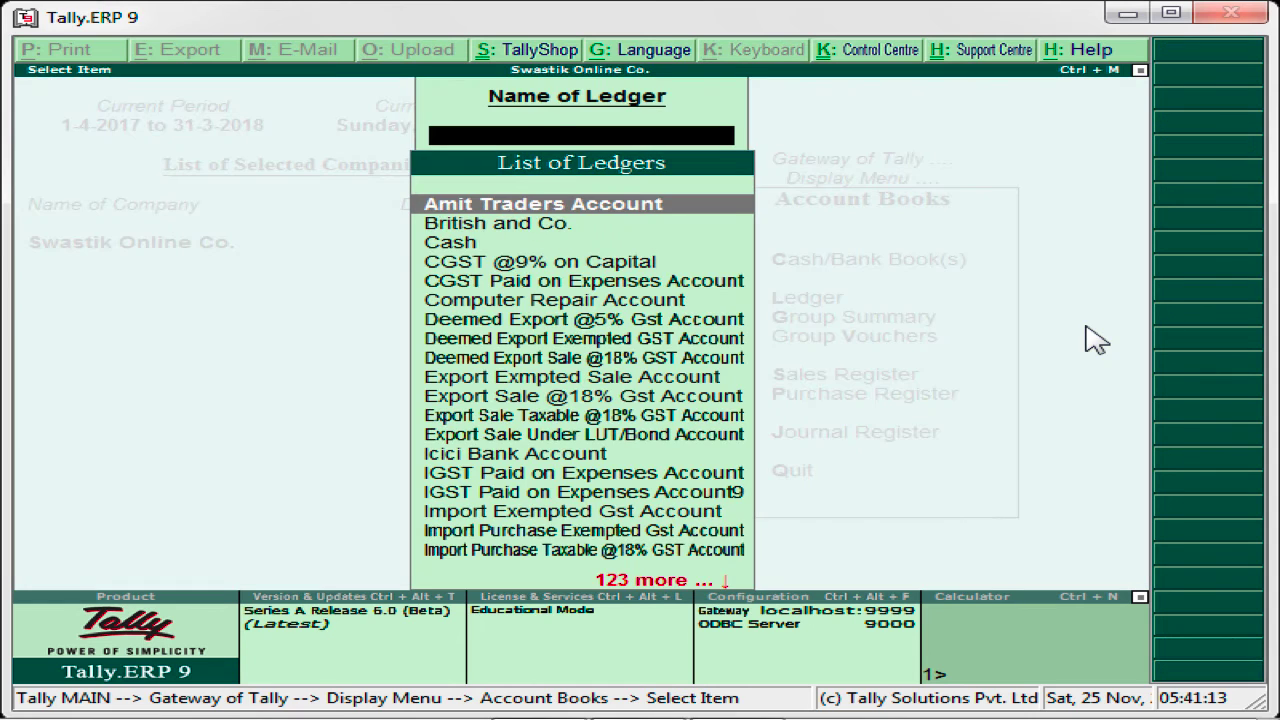
Step: Examine the vouchers in the delivery note customer's ledger account and return to the Gateway of Tally
{"action": "type", "text": "Kar"}
{"action": "key", "text": "Down"}
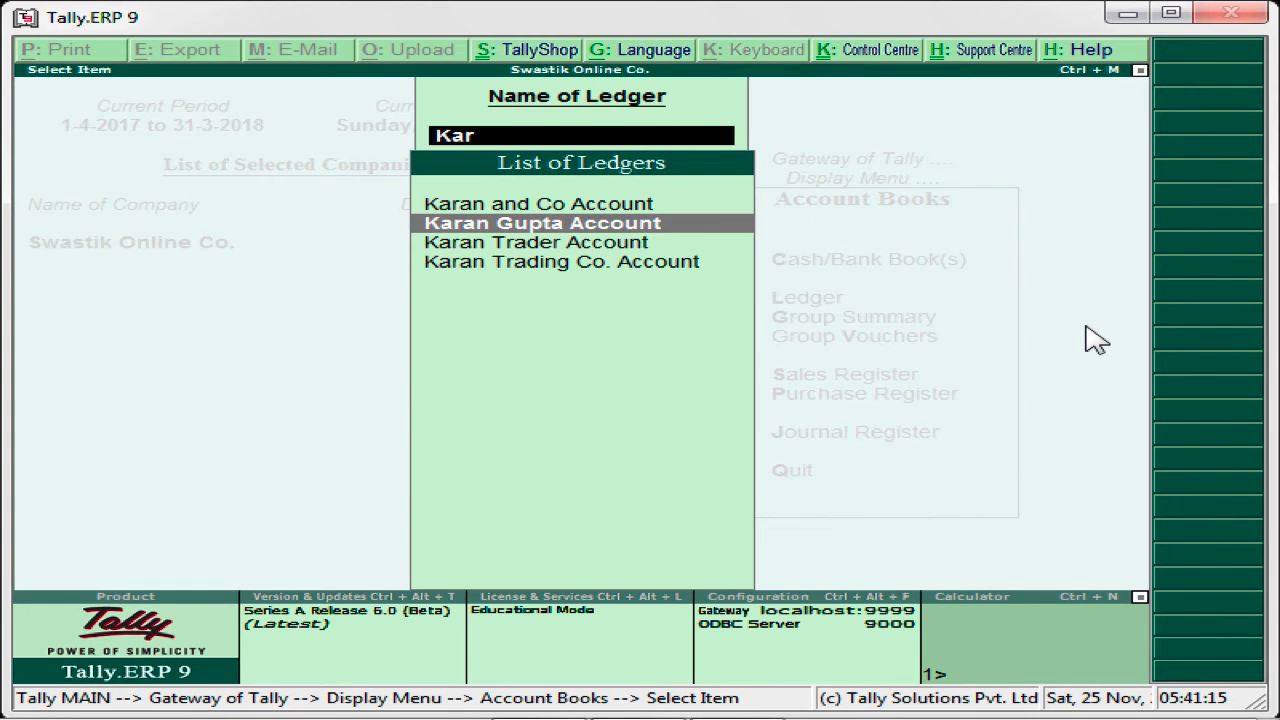
{"action": "key", "text": "Return"}
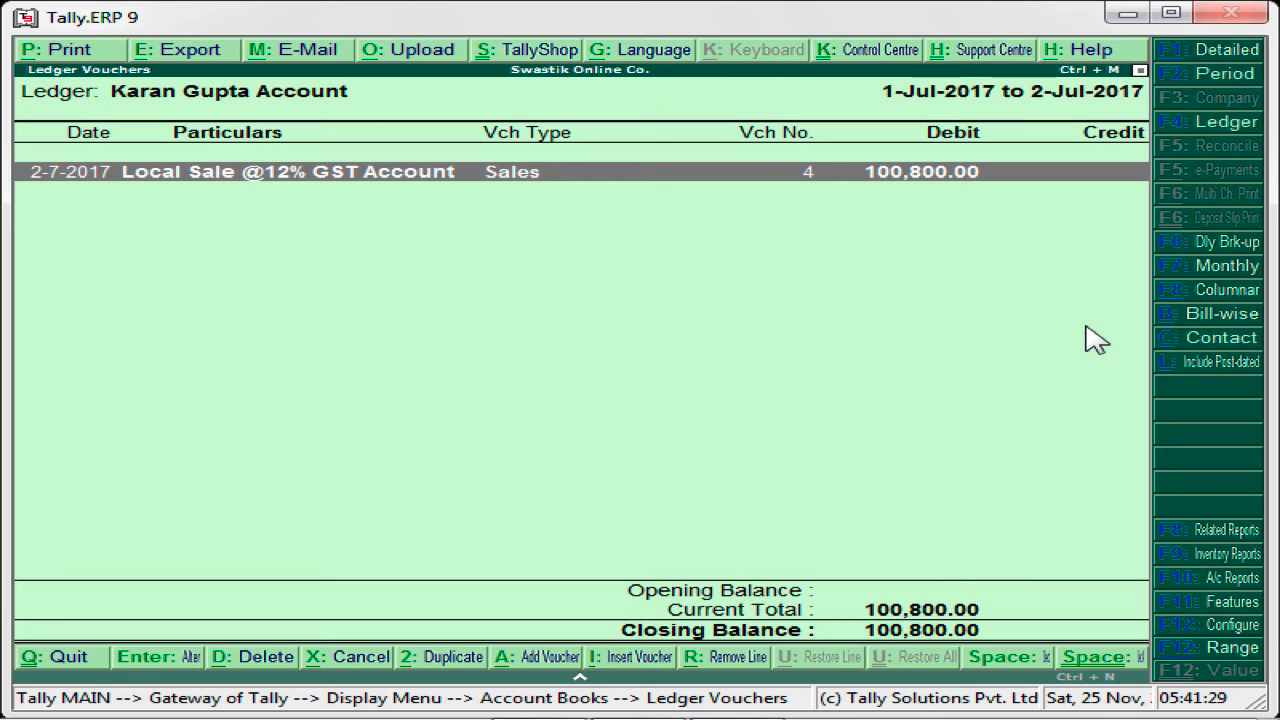
{"action": "key", "text": "Escape"}
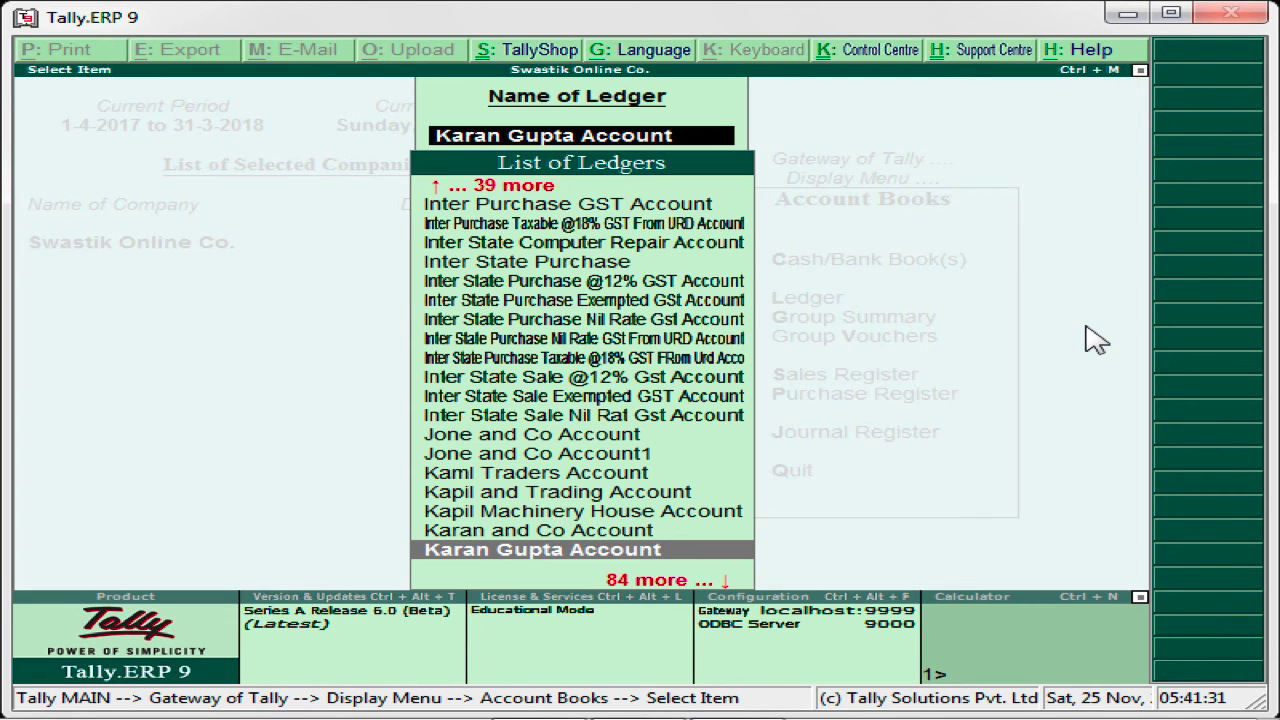
{"action": "key", "text": "Escape"}
{"action": "key", "text": "Escape"}
{"action": "key", "text": "Escape"}
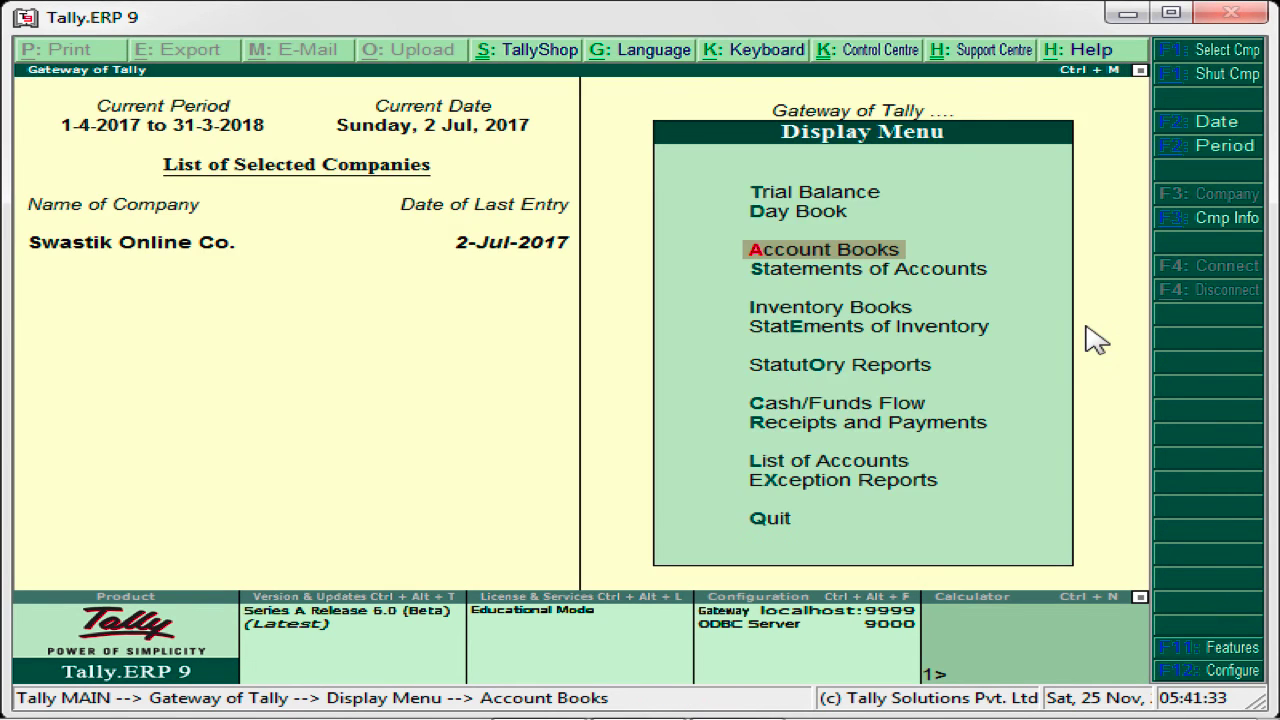
{"action": "key", "text": "Escape"}
Step: Open accounting voucher creation from the Gateway of Tally
{"action": "key", "text": "Up"}
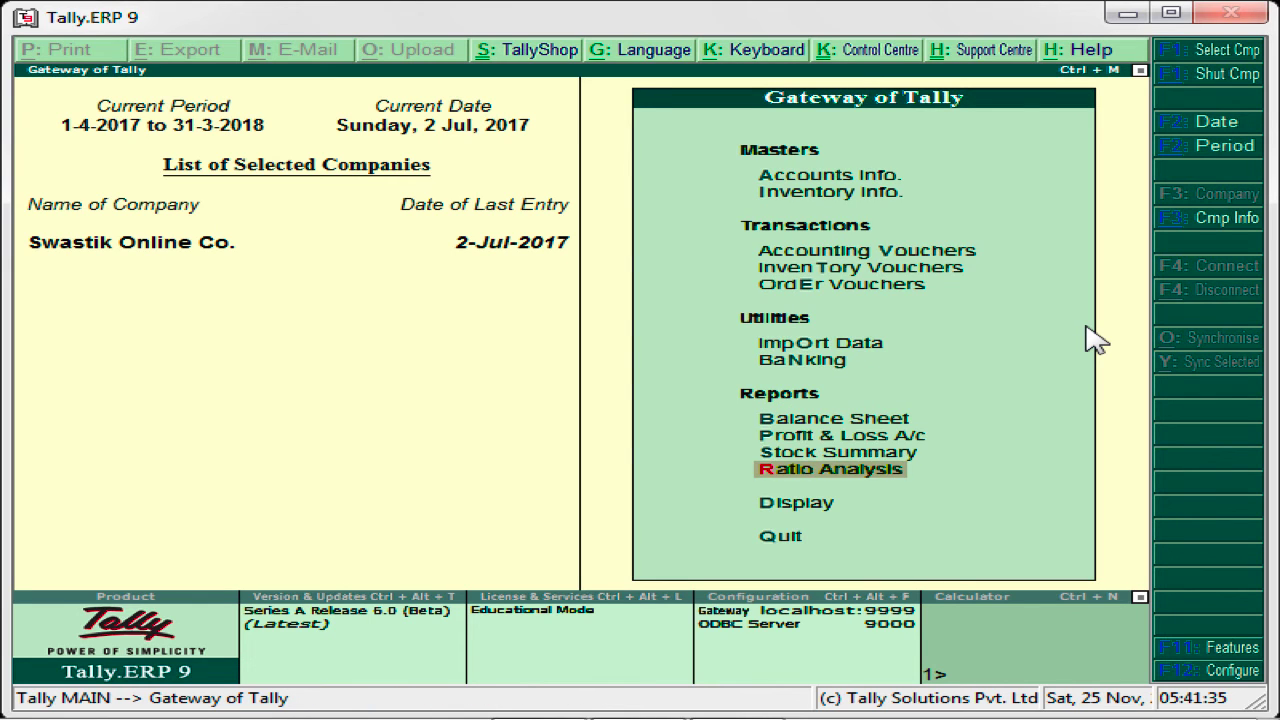
{"action": "key", "text": "Up"}
{"action": "key", "text": "Up"}
{"action": "key", "text": "Up"}
{"action": "key", "text": "Up"}
{"action": "key", "text": "Up"}
{"action": "key", "text": "Up"}
{"action": "key", "text": "Up"}
{"action": "key", "text": "Up"}
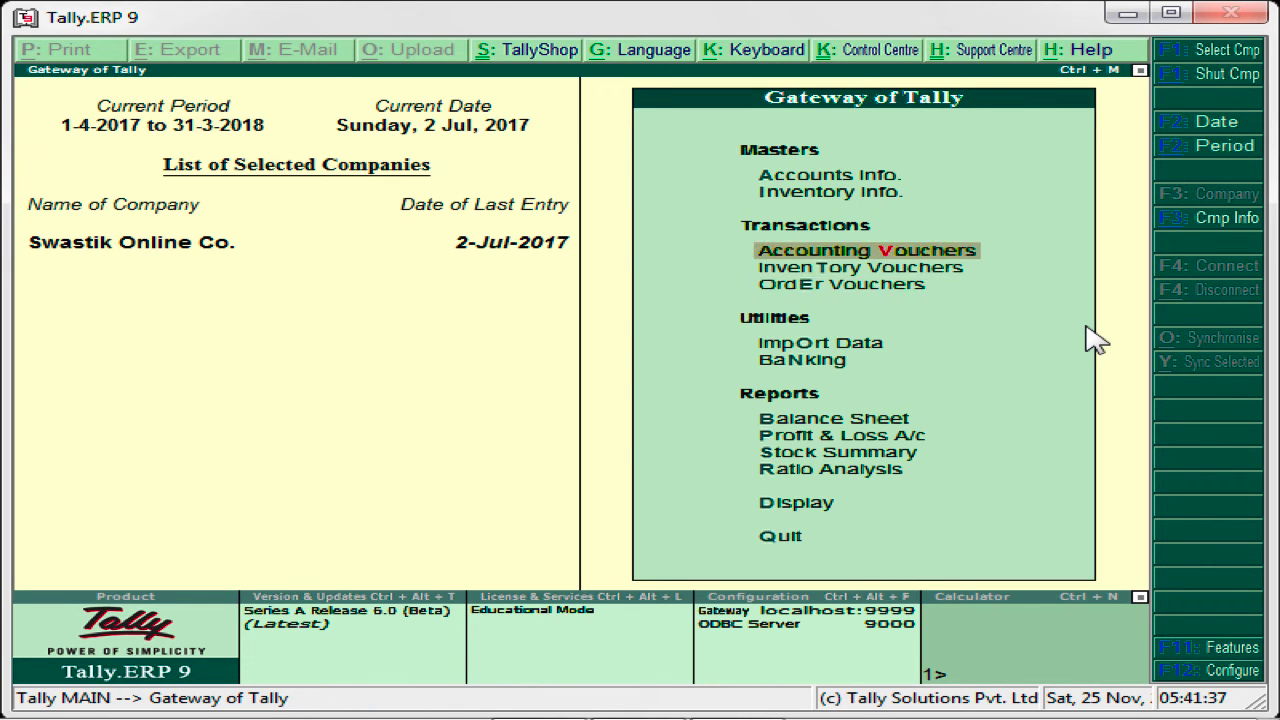
{"action": "key", "text": "Return"}
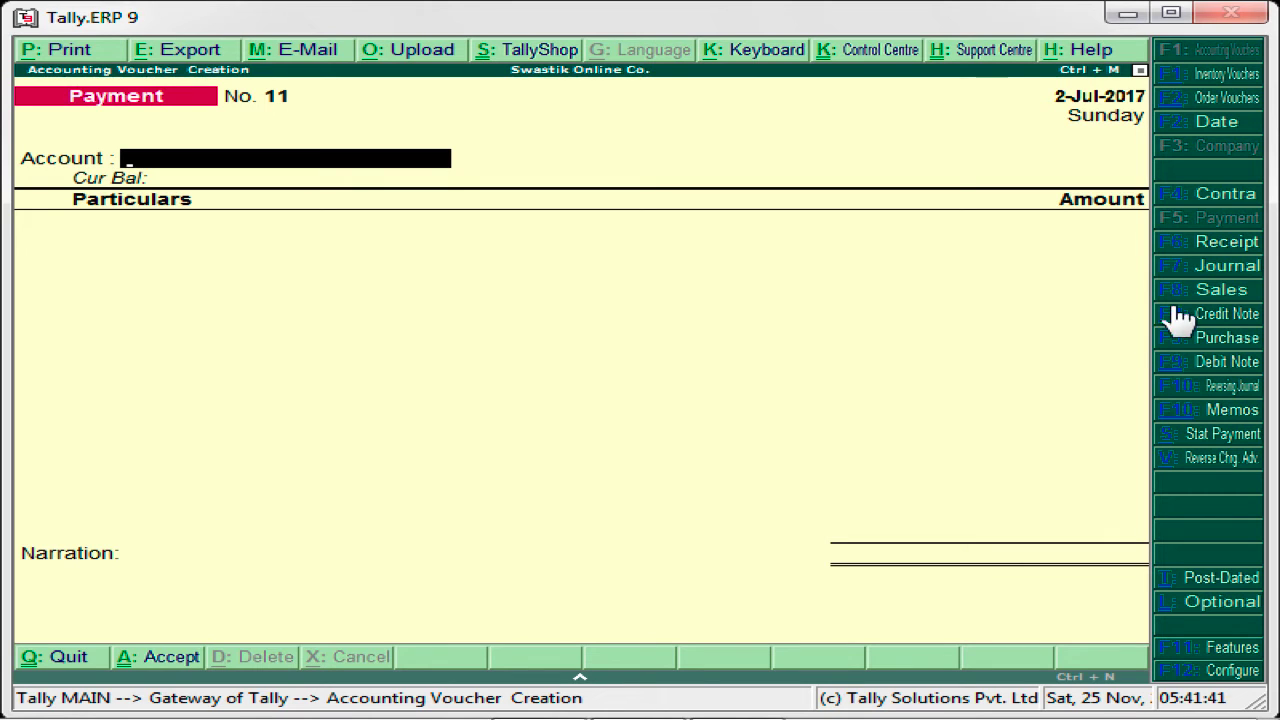
Step: Start a sales voucher without a reference number and choose the delivery note customer's ledger as the party account
{"action": "left_click", "coordinate": [1240, 289]}
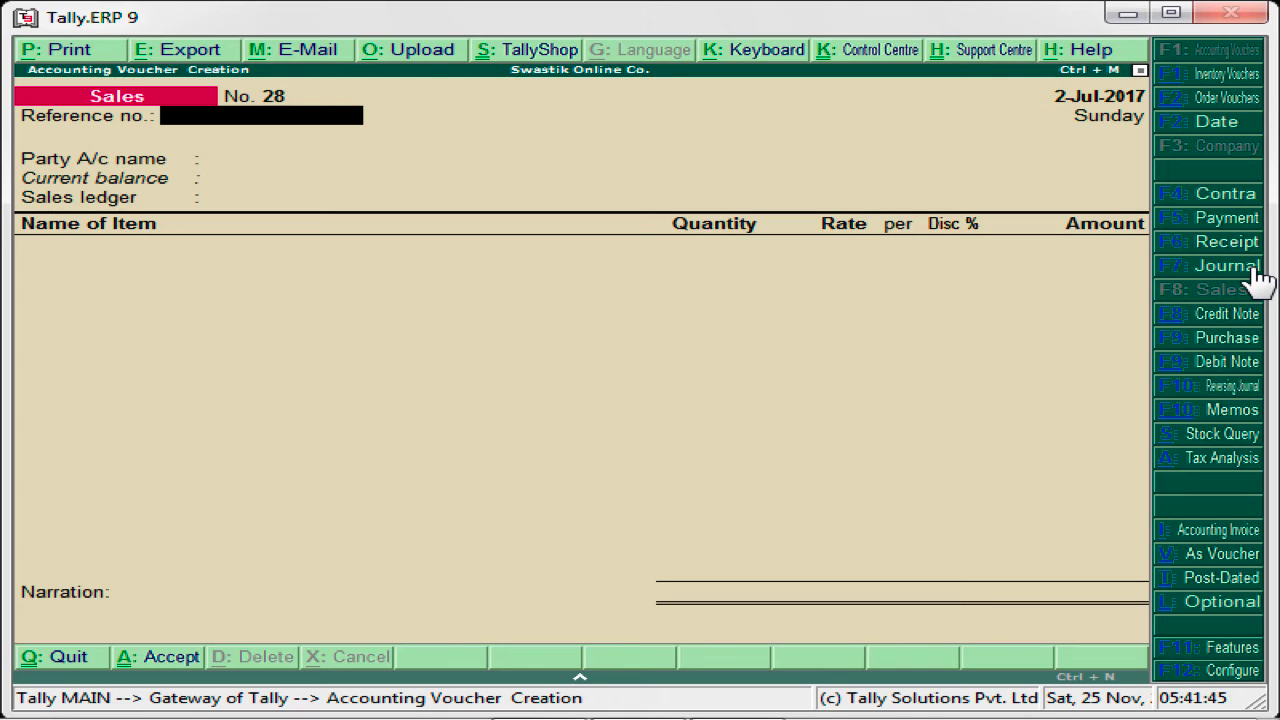
{"action": "key", "text": "Return"}
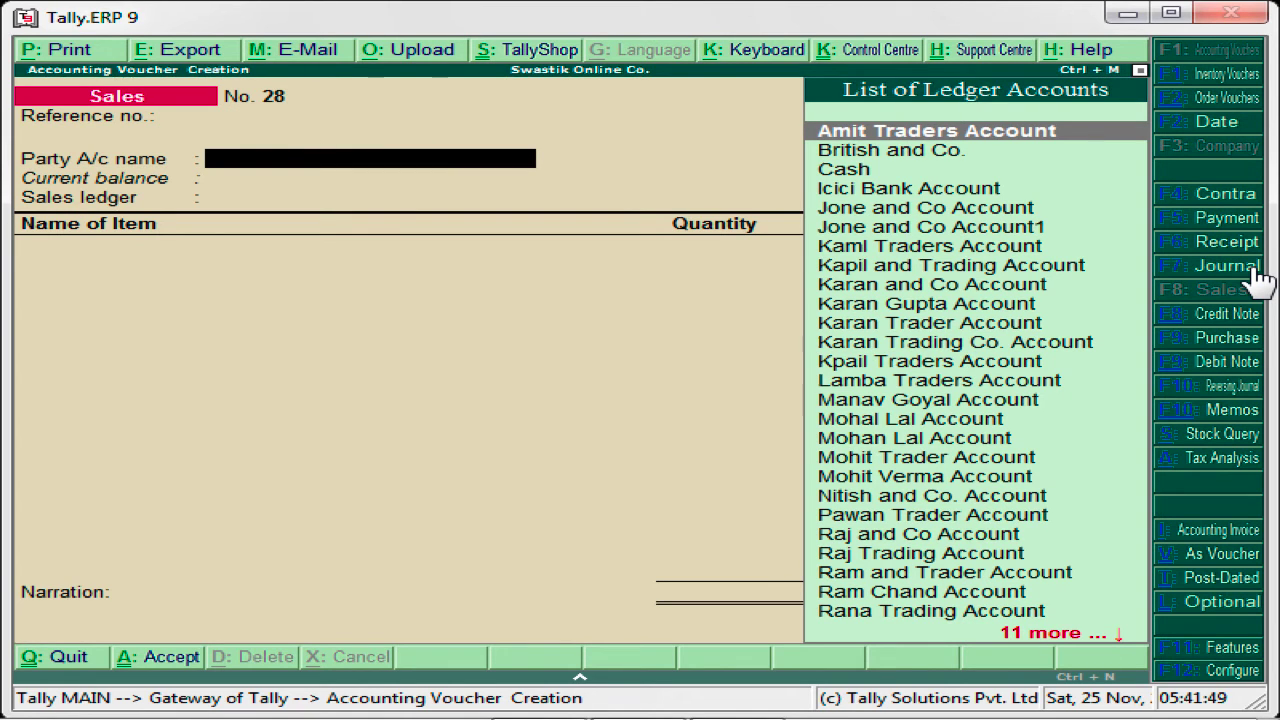
{"action": "key", "text": "BackSpace"}
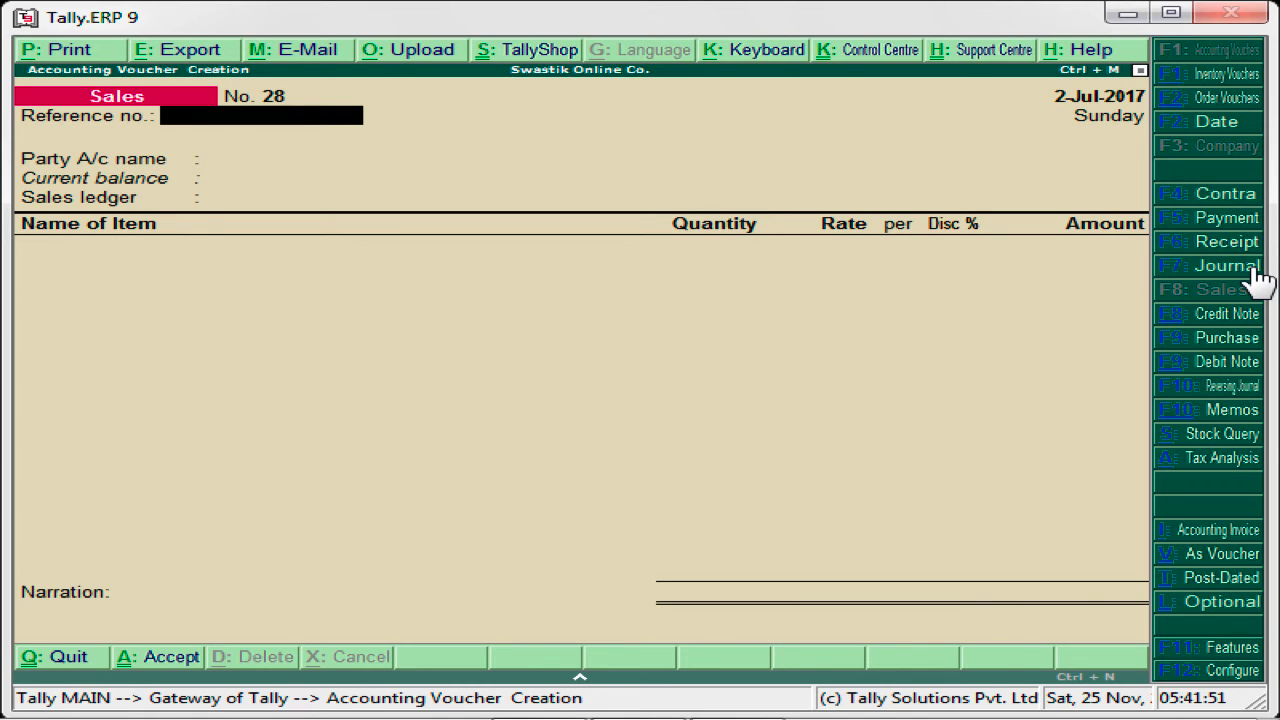
{"action": "key", "text": "Return"}
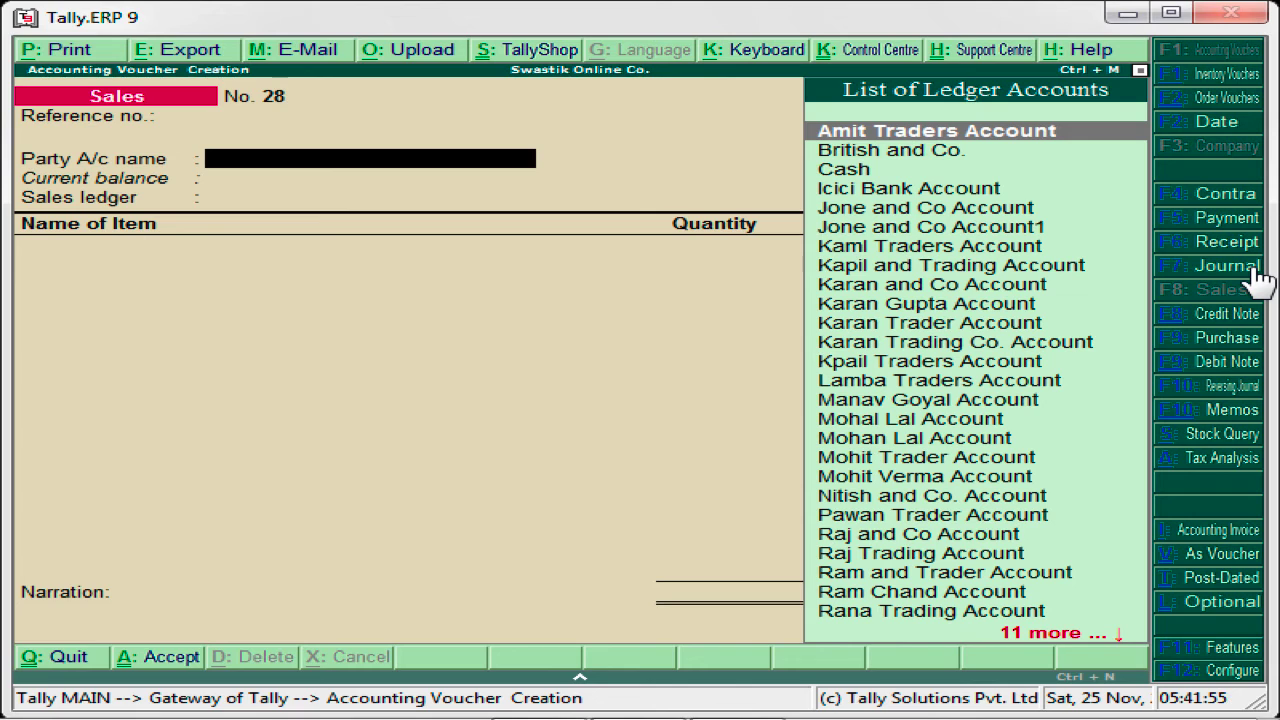
{"action": "type", "text": "Kar"}
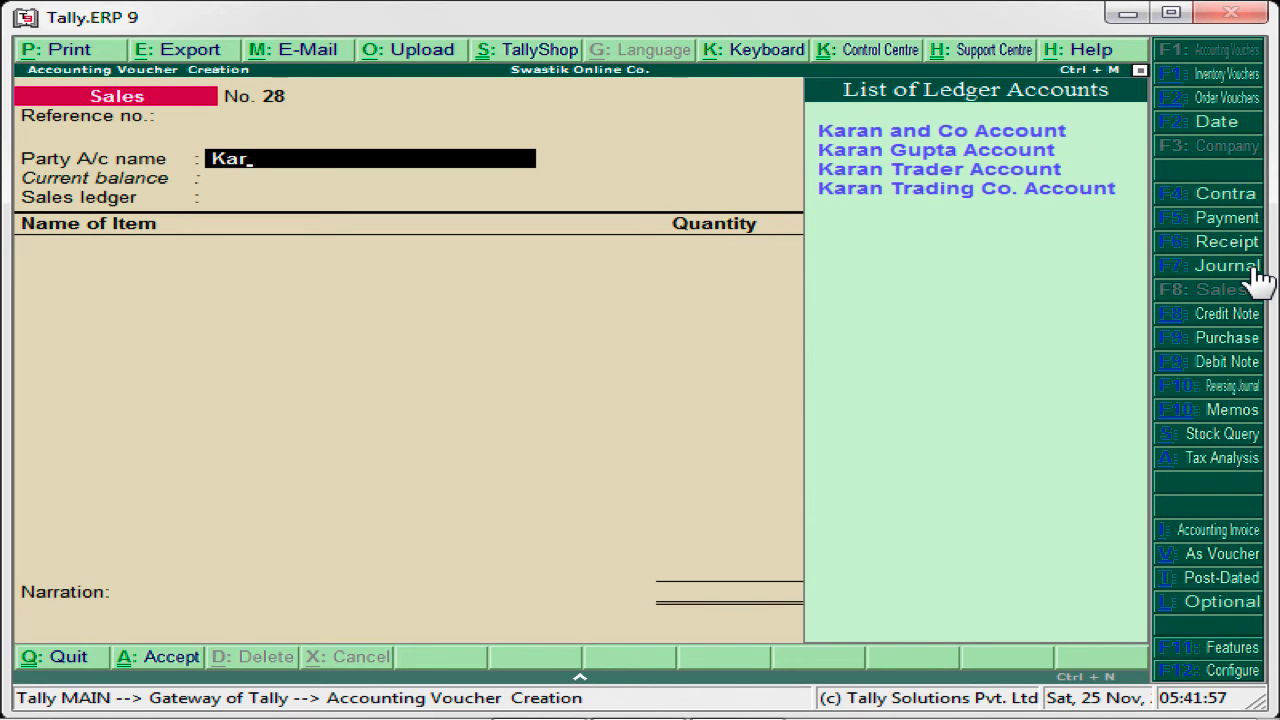
{"action": "key", "text": "Down"}
{"action": "key", "text": "Return"}
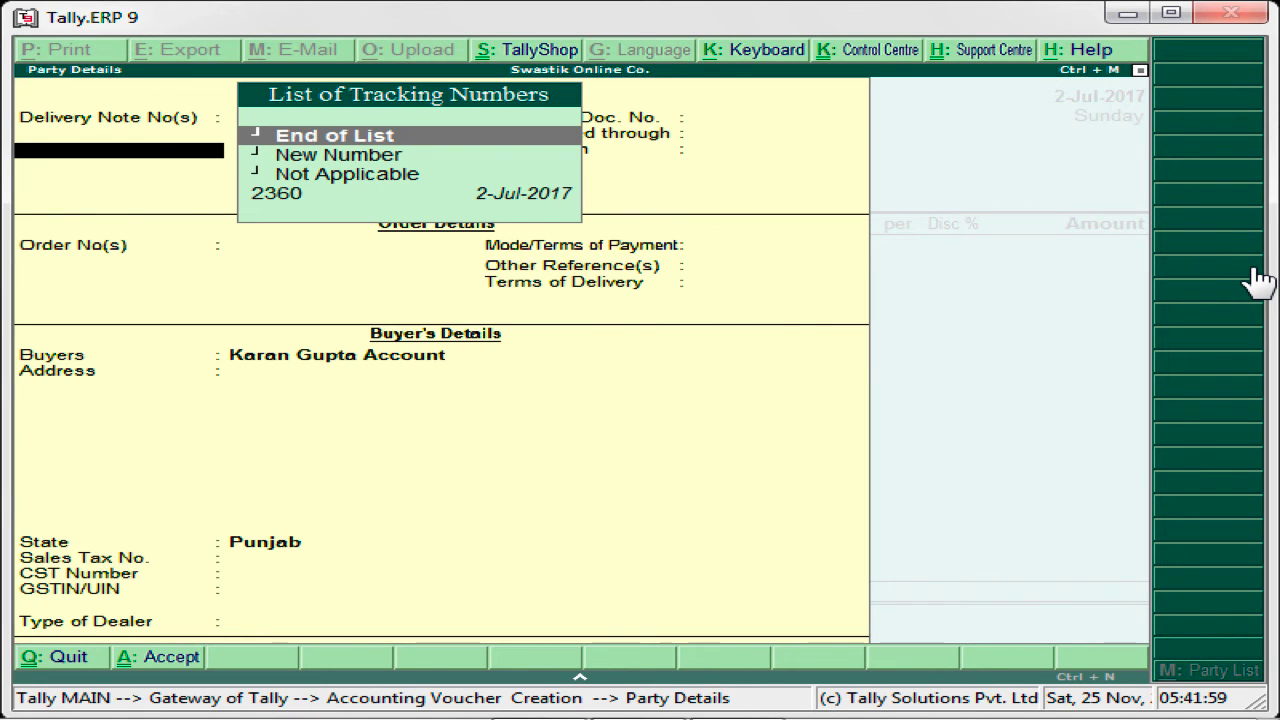
Step: Link the sales voucher to the customer's existing delivery note dated 2-Jul-2017 and finish the tracking number selection
{"action": "key", "text": "Down"}
{"action": "key", "text": "Down"}
{"action": "key", "text": "Down"}
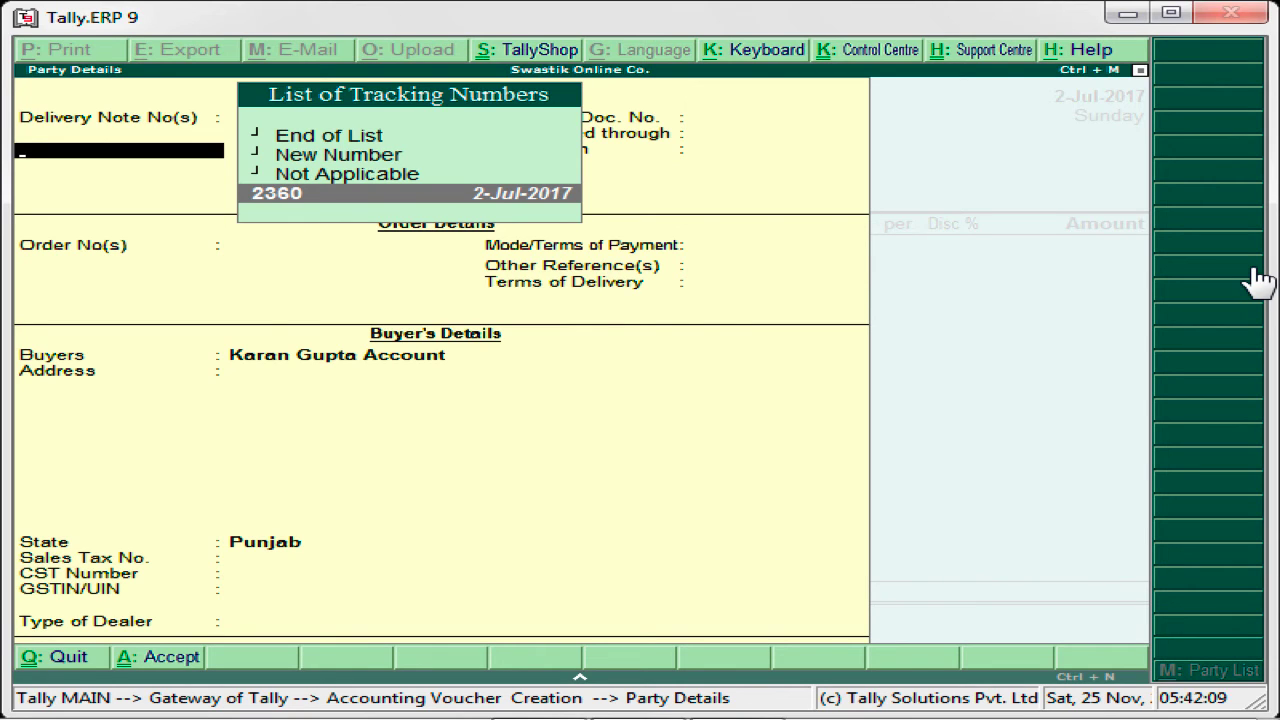
{"action": "key", "text": "Return"}
{"action": "key", "text": "Return"}
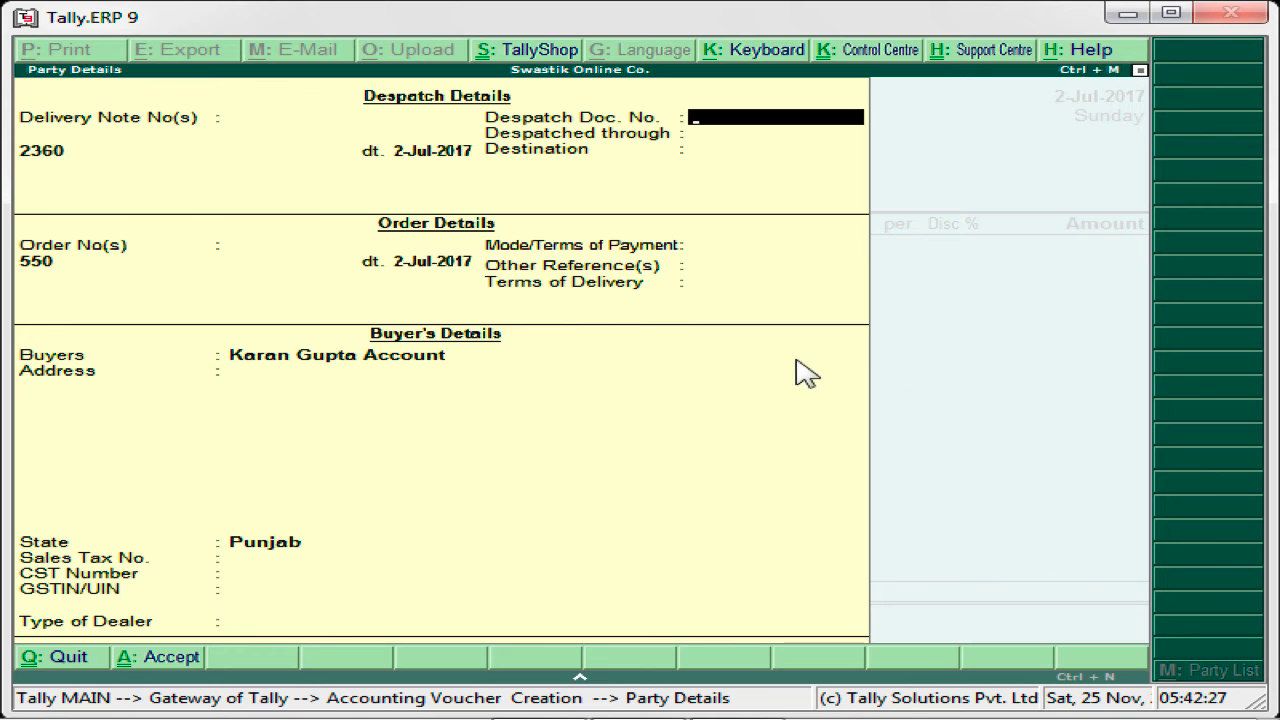
Step: Complete the party details with blank despatch fields and tax numbers, Punjab as the state, and Regular as the type of dealer
{"action": "key", "text": "Return"}
{"action": "key", "text": "Return"}
{"action": "key", "text": "Return"}
{"action": "key", "text": "Return"}
{"action": "key", "text": "Return"}
{"action": "key", "text": "Return"}
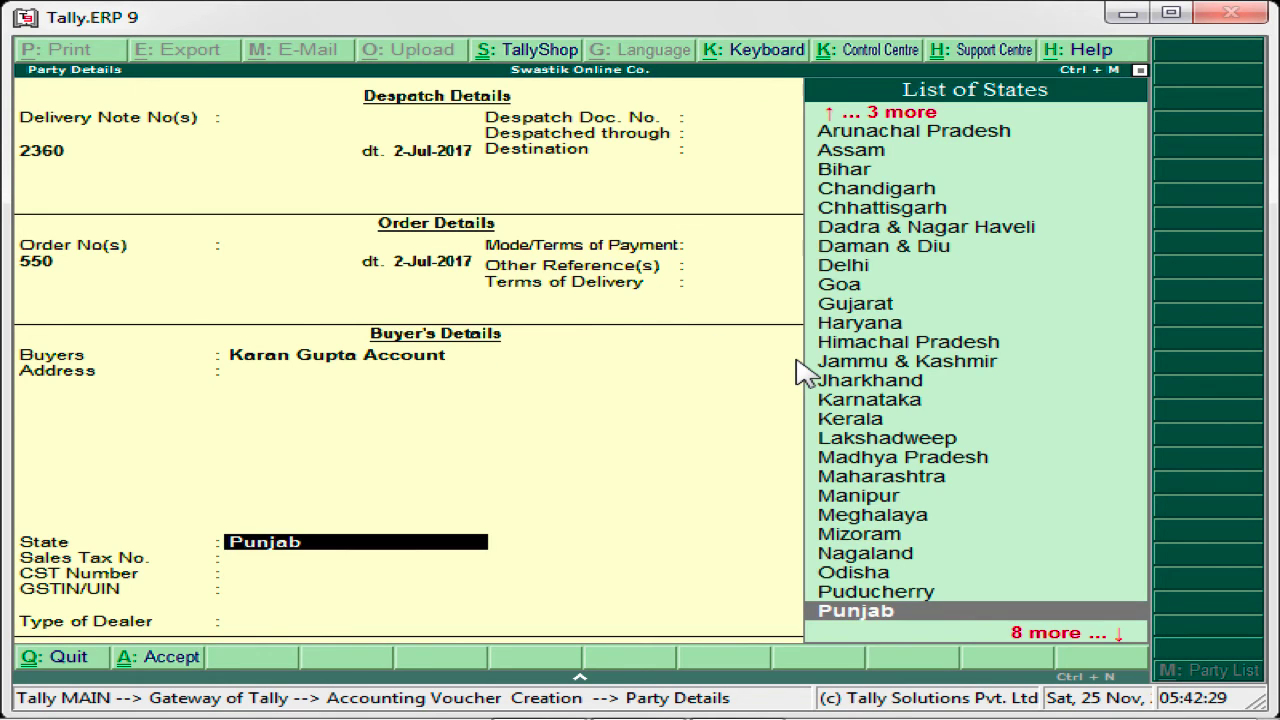
{"action": "key", "text": "Return"}
{"action": "key", "text": "Return"}
{"action": "key", "text": "Return"}
{"action": "key", "text": "Return"}
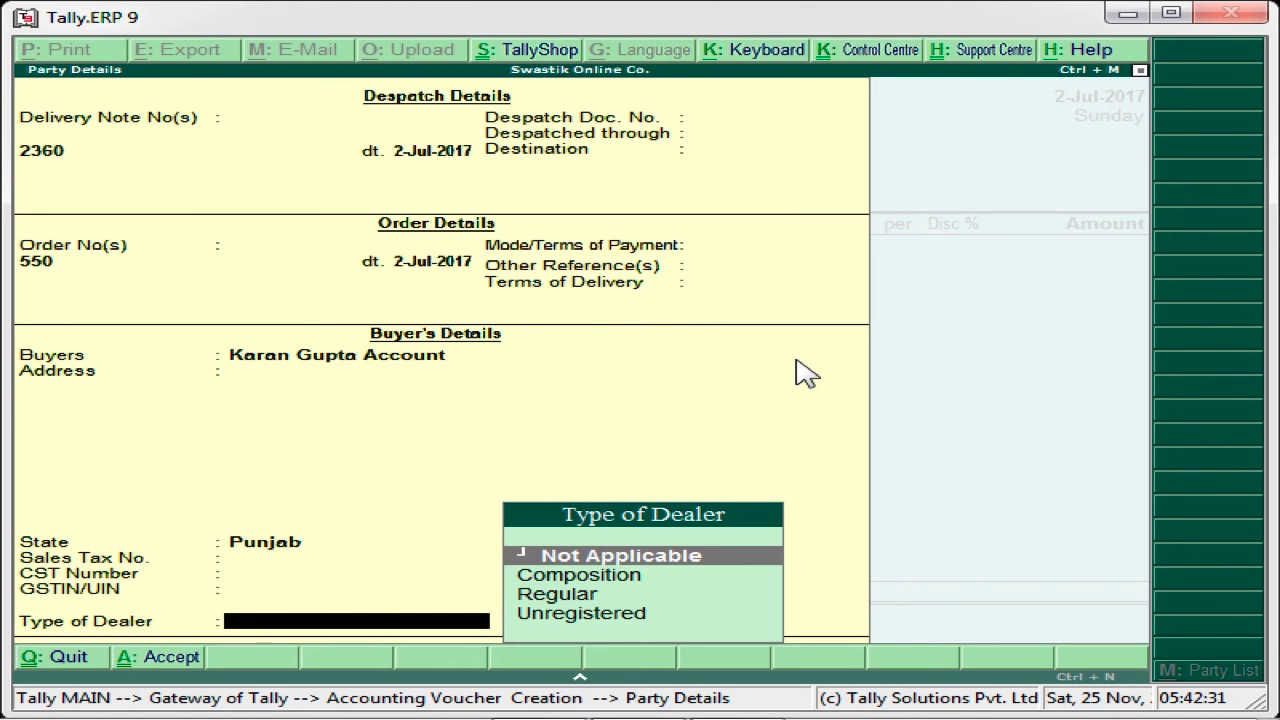
{"action": "key", "text": "Down"}
{"action": "key", "text": "Down"}
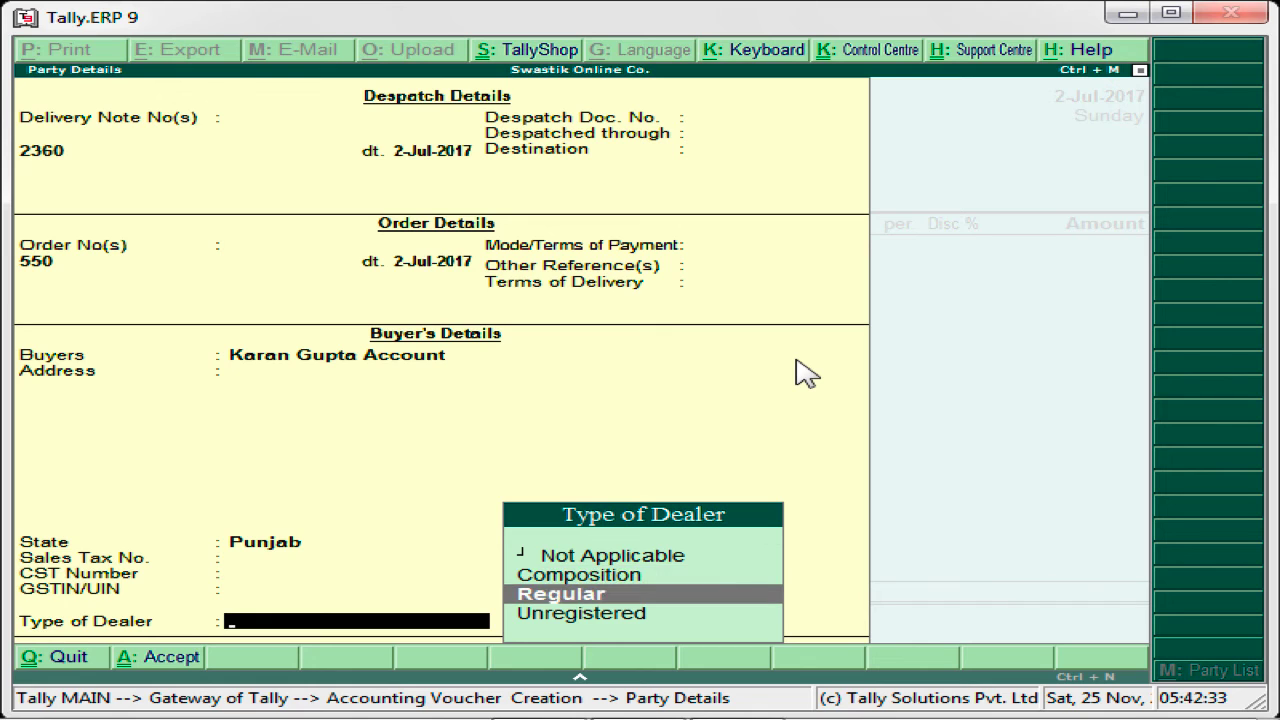
{"action": "key", "text": "Return"}
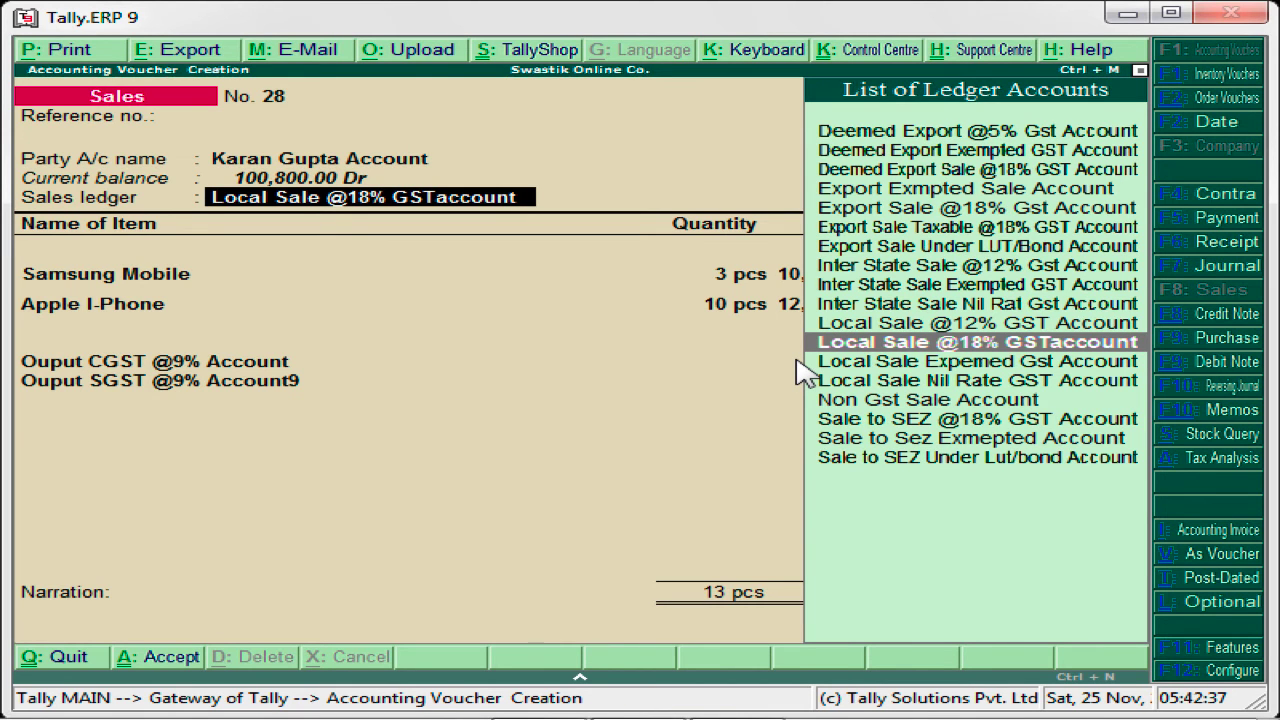
{"action": "key", "text": "Return"}
{"action": "key", "text": "Return"}
{"action": "key", "text": "Return"}
{"action": "key", "text": "Return"}
{"action": "key", "text": "Return"}
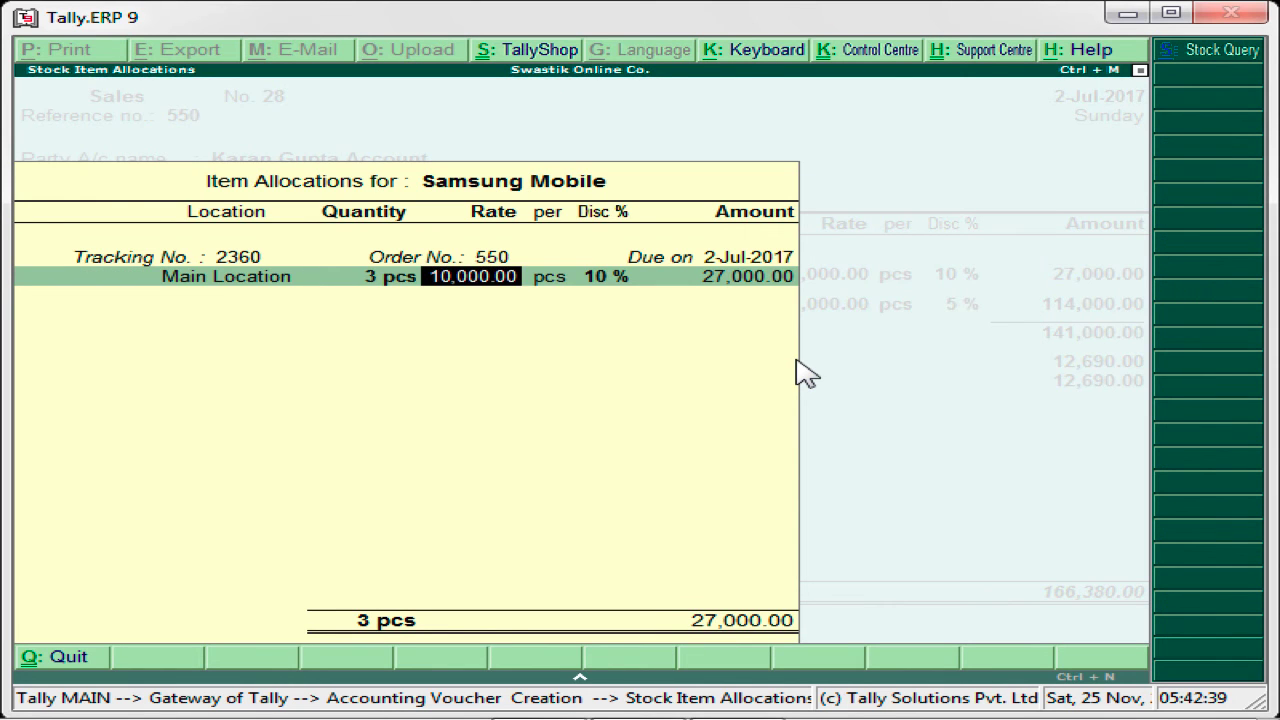
{"action": "key", "text": "Return"}
{"action": "key", "text": "Return"}
{"action": "key", "text": "Return"}
{"action": "key", "text": "Return"}
{"action": "key", "text": "Return"}
Step: Accept the Apple I-Phone allocation of 10 pcs at 12,000.00 with 5% discount from Main Location
{"action": "key", "text": "Return"}
{"action": "key", "text": "Return"}
{"action": "key", "text": "Return"}
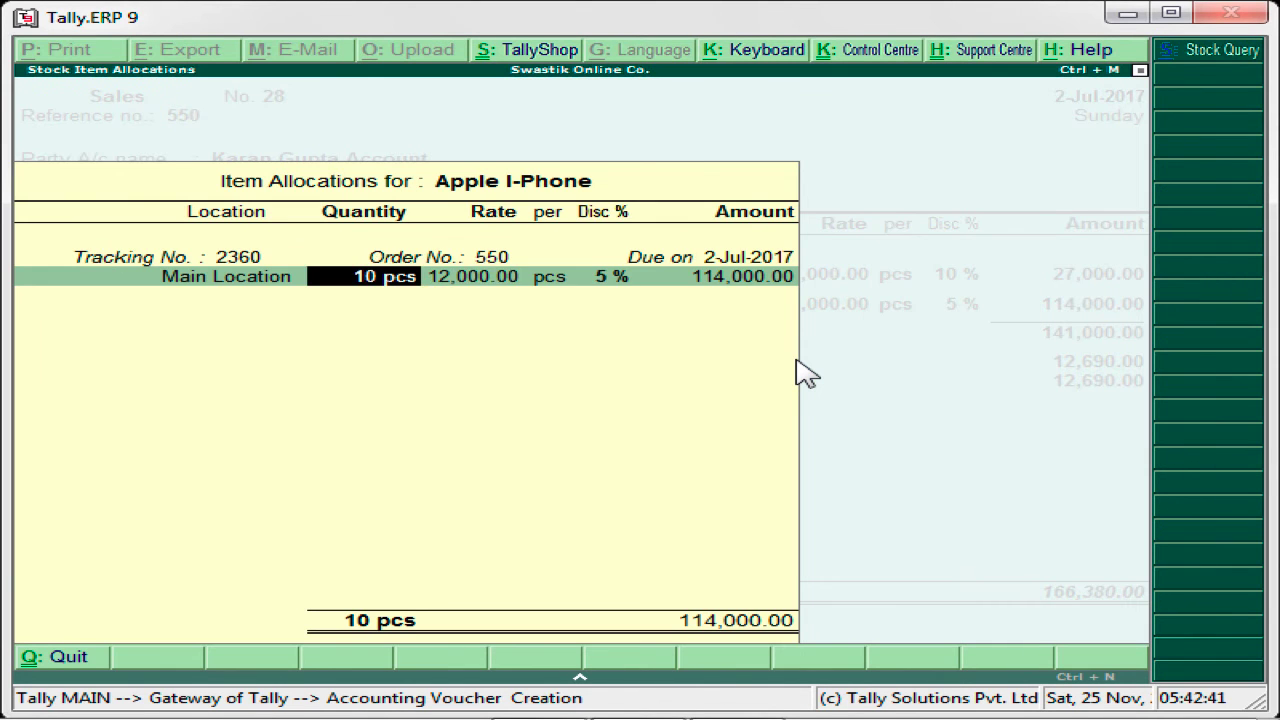
{"action": "key", "text": "Return"}
{"action": "key", "text": "Return"}
{"action": "key", "text": "Return"}
{"action": "key", "text": "Return"}
{"action": "key", "text": "Return"}
{"action": "key", "text": "Return"}
{"action": "key", "text": "Return"}
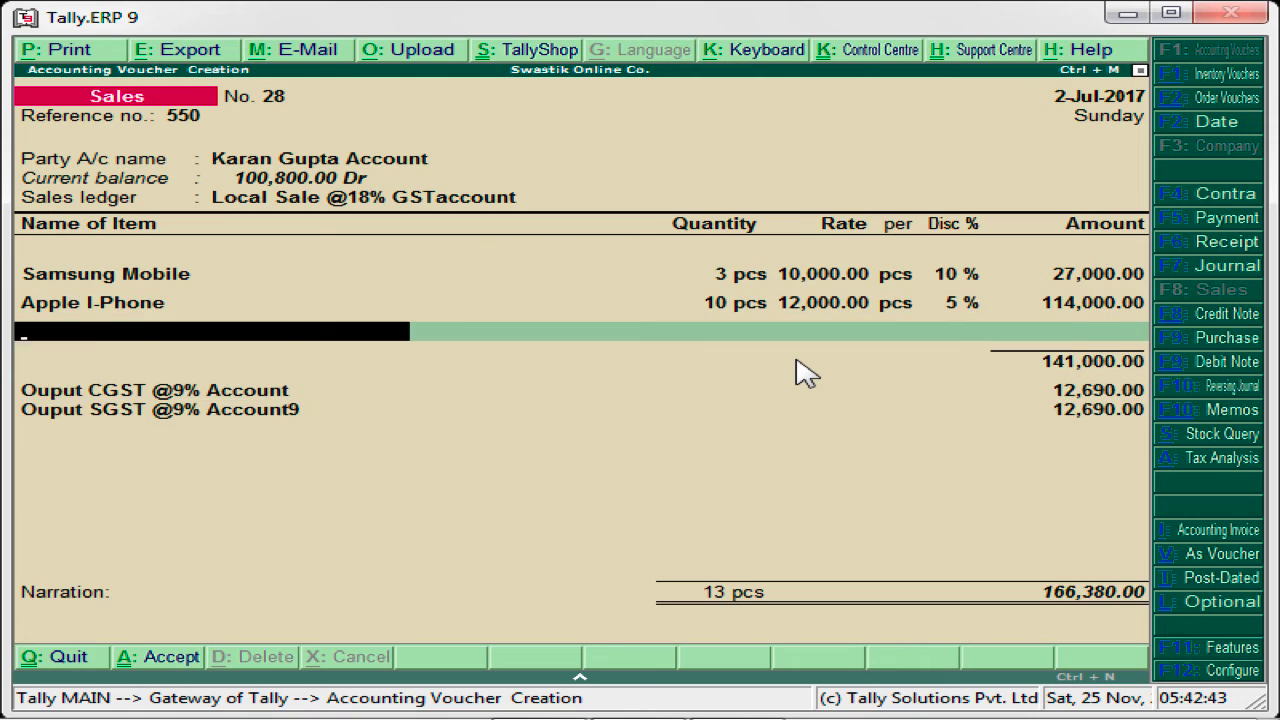
Step: End the item list and accept the Ouput CGST @9% Account and Ouput SGST @9% Account9 tax lines
{"action": "key", "text": "Return"}
{"action": "key", "text": "Return"}
{"action": "key", "text": "Return"}
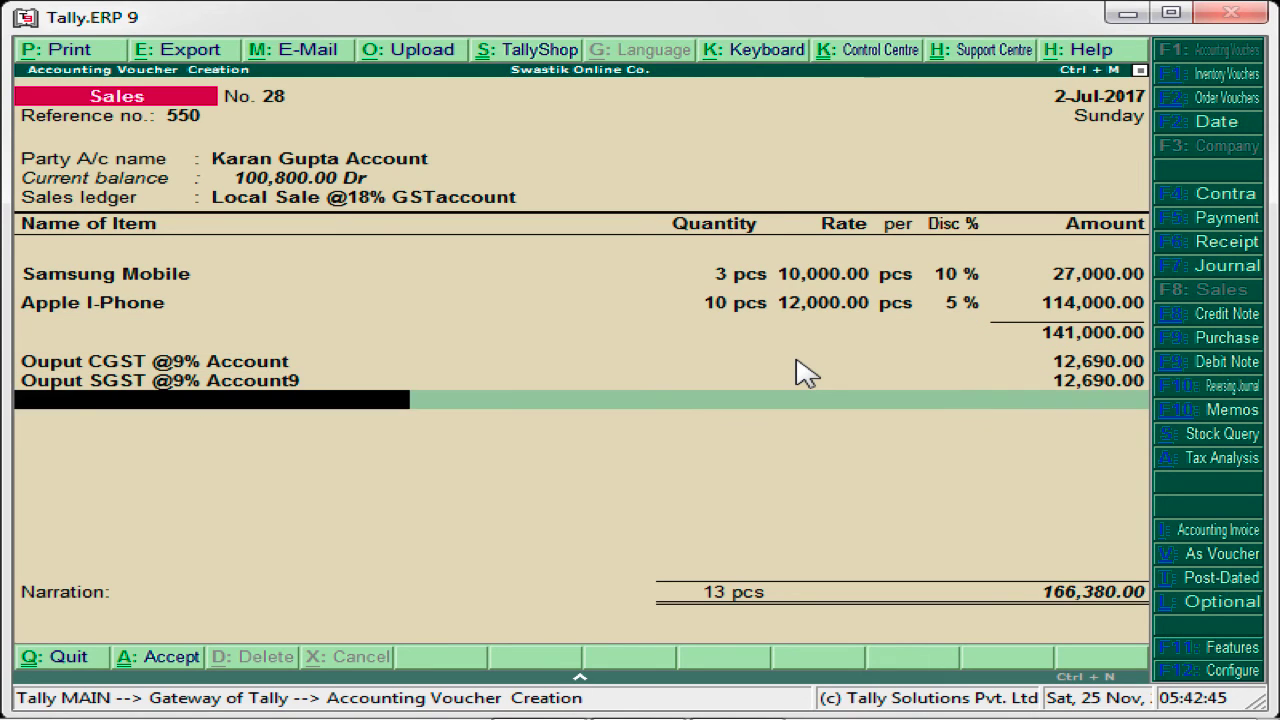
{"action": "key", "text": "Return"}
{"action": "key", "text": "Return"}
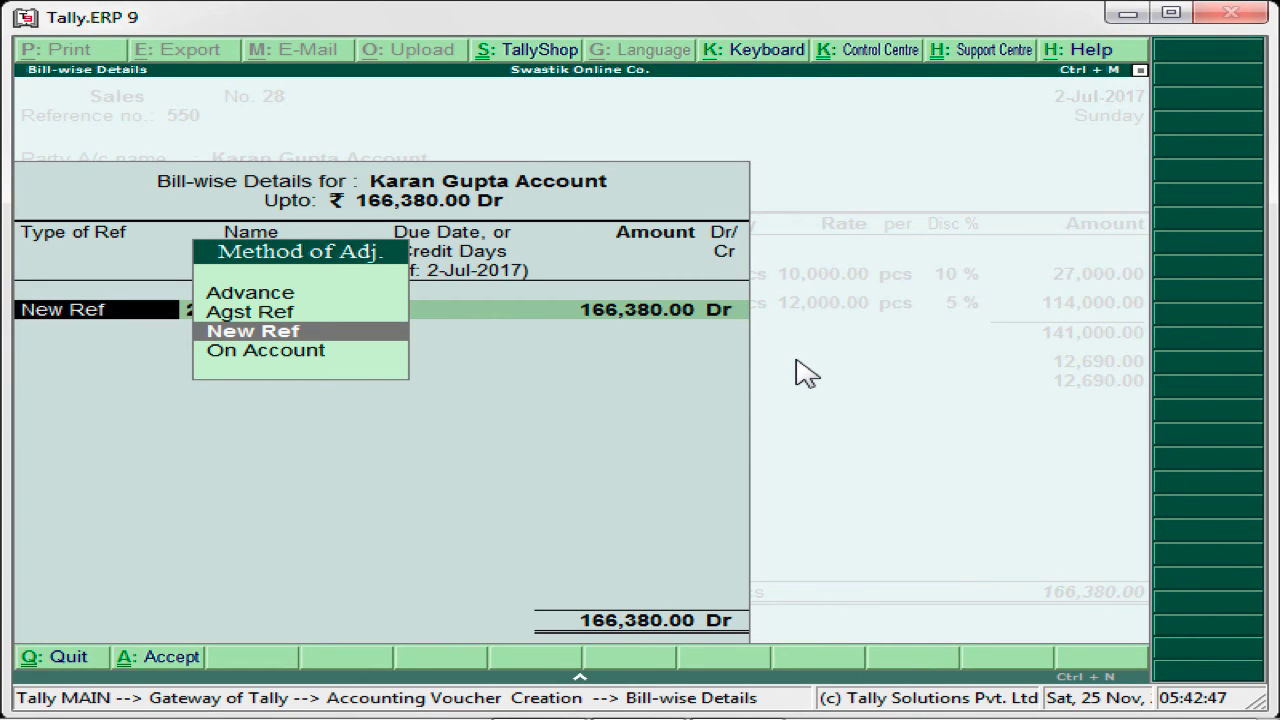
Step: Record the customer's bill-wise details as a New Ref for the full 166,380.00 Dr, keeping the proposed bill name
{"action": "key", "text": "Return"}
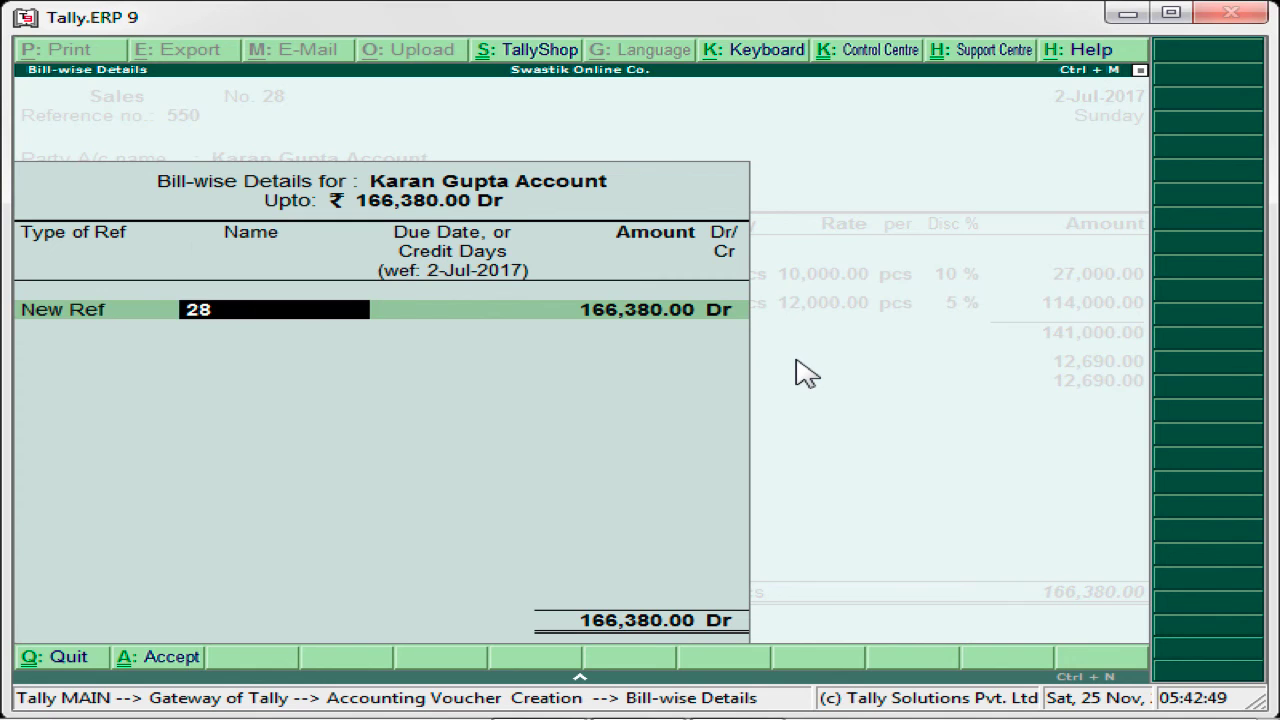
{"action": "key", "text": "Return"}
{"action": "key", "text": "Return"}
{"action": "key", "text": "Return"}
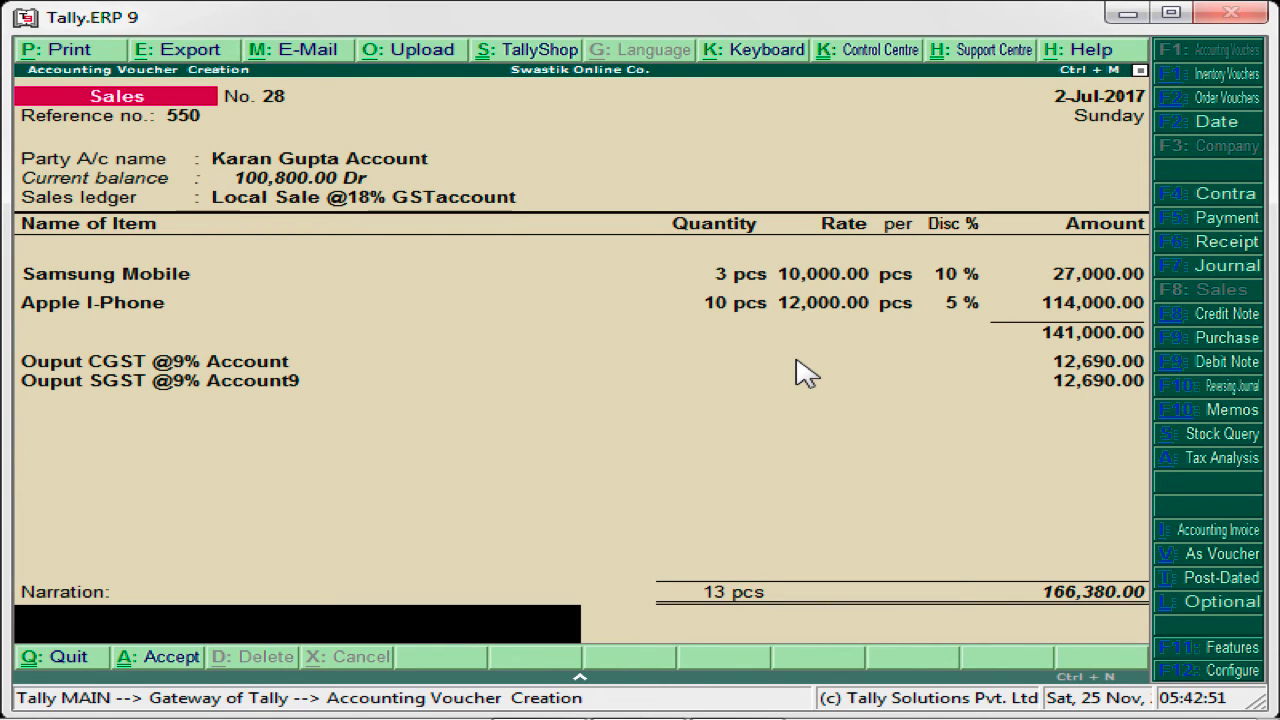